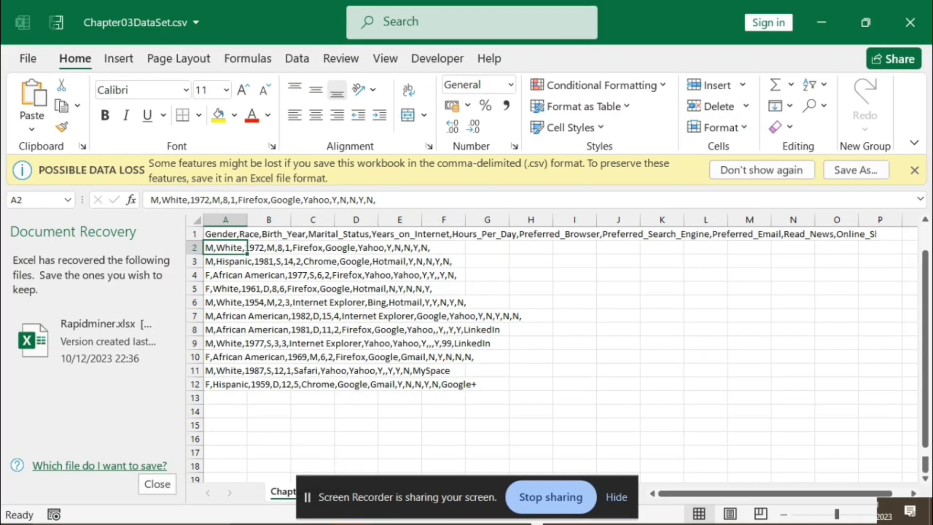
- Switch to RapidMiner Studio, create a blank process and start a data import
{"action": "scroll", "coordinate": [632, 427], "scroll_direction": "down", "scroll_amount": 1}
{"action": "left_click", "coordinate": [523, 518]}
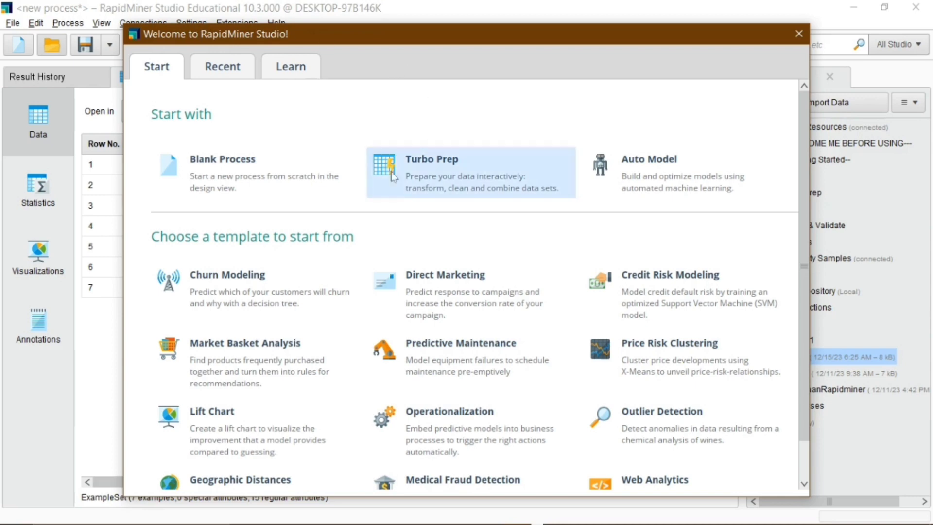
{"action": "left_click", "coordinate": [311, 175]}
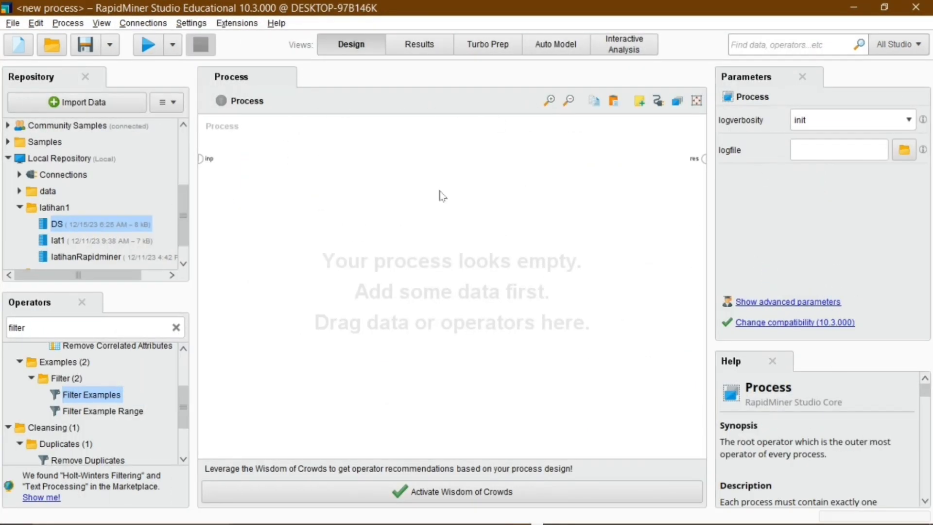
{"action": "left_click", "coordinate": [137, 106]}
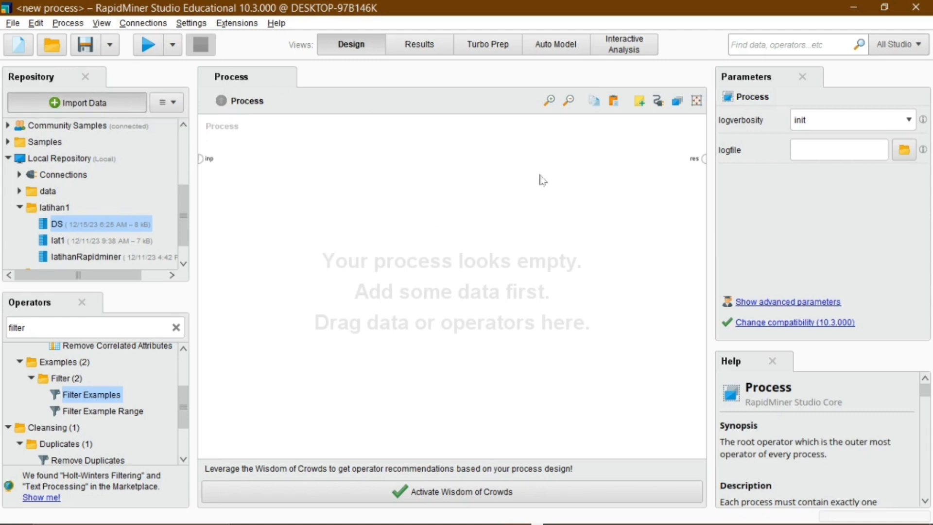
- Switch to Excel to check the raw contents of Chapter03DataSet.csv and return to RapidMiner Studio
{"action": "left_click", "coordinate": [537, 519]}
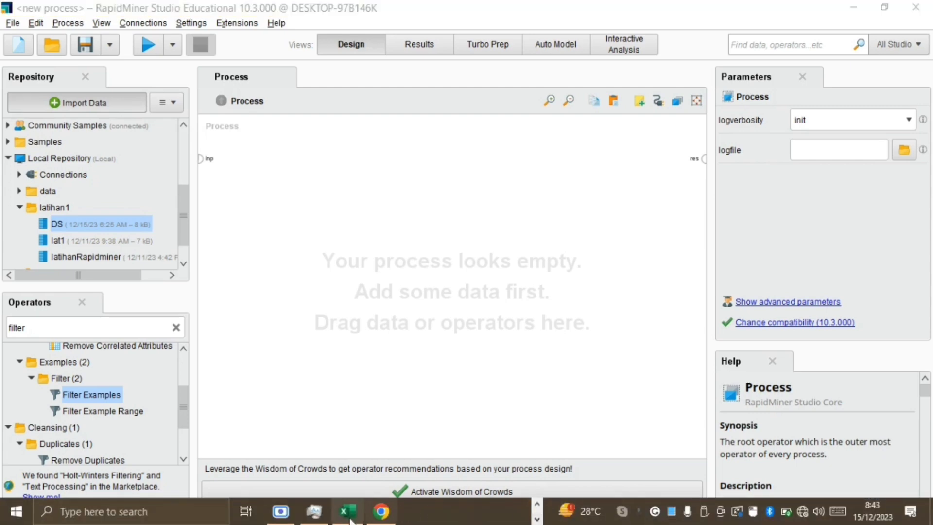
{"action": "left_click", "coordinate": [352, 515]}
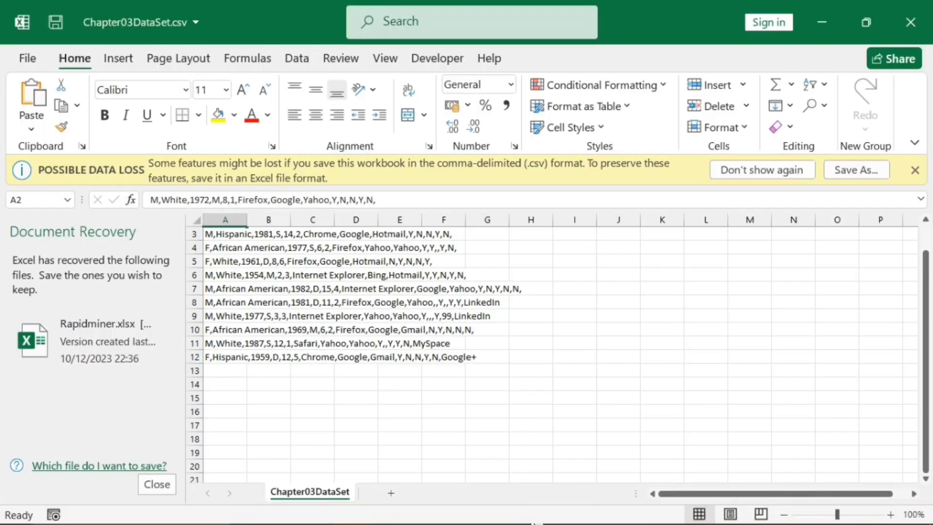
{"action": "left_click", "coordinate": [540, 512]}
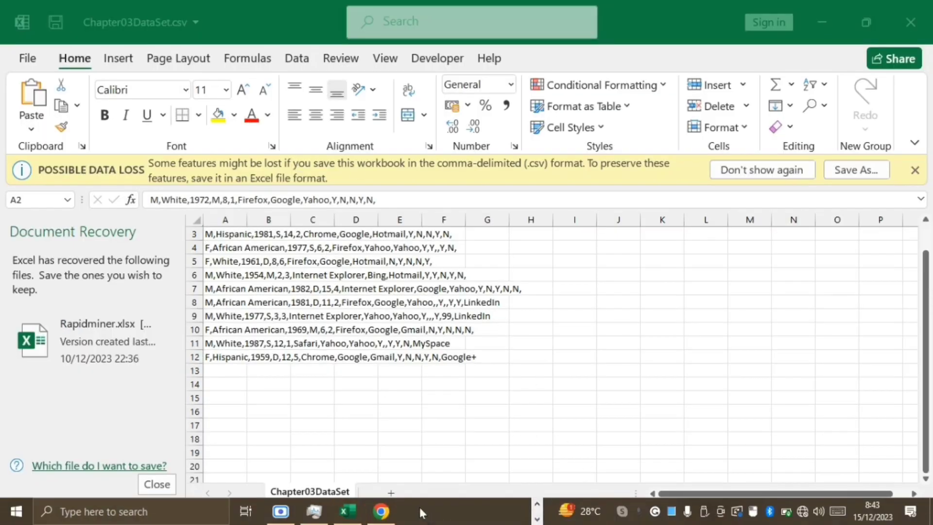
{"action": "left_click", "coordinate": [537, 505]}
{"action": "left_click", "coordinate": [517, 511]}
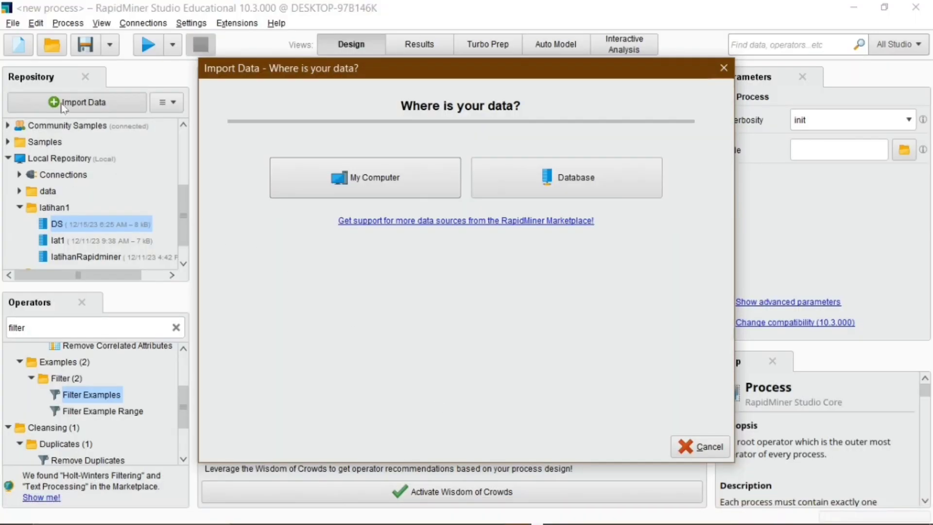
- Choose My Computer as the import source and open Local Disk (D:)
{"action": "left_click", "coordinate": [396, 184]}
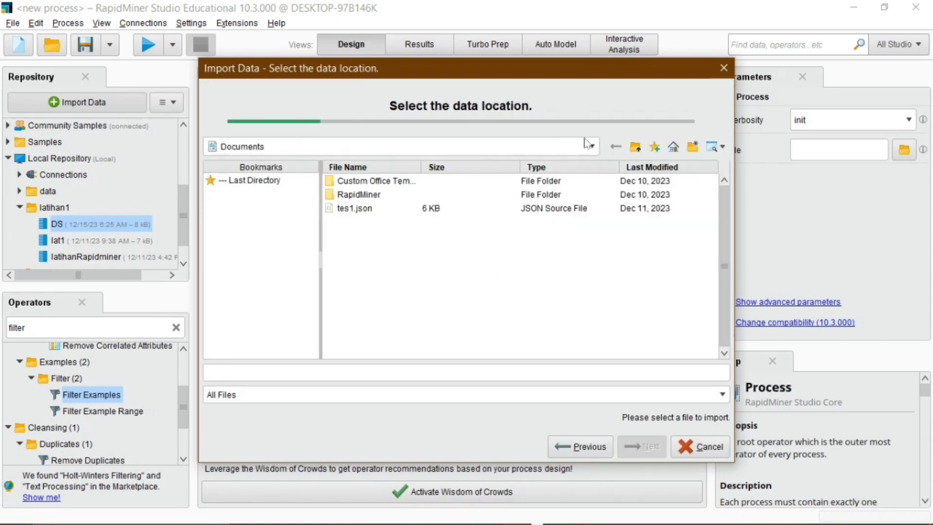
{"action": "left_click", "coordinate": [591, 146]}
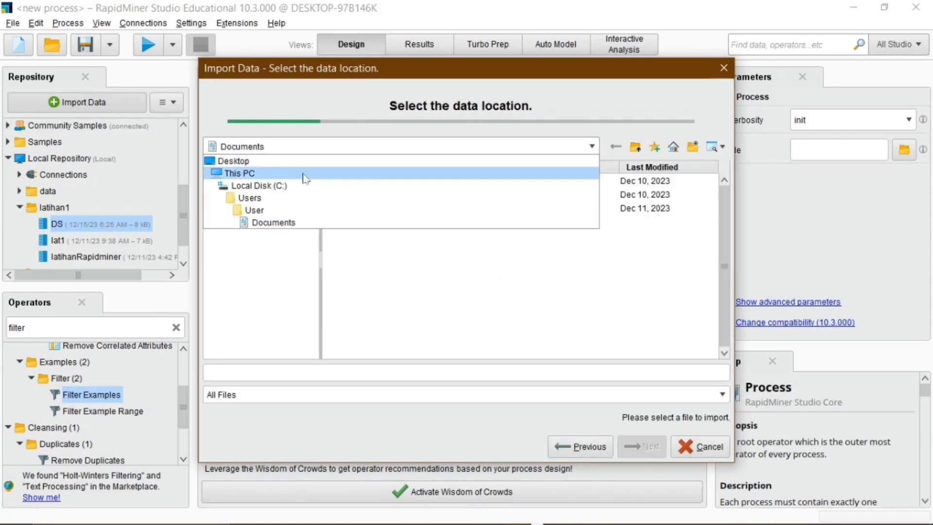
{"action": "left_click", "coordinate": [549, 174]}
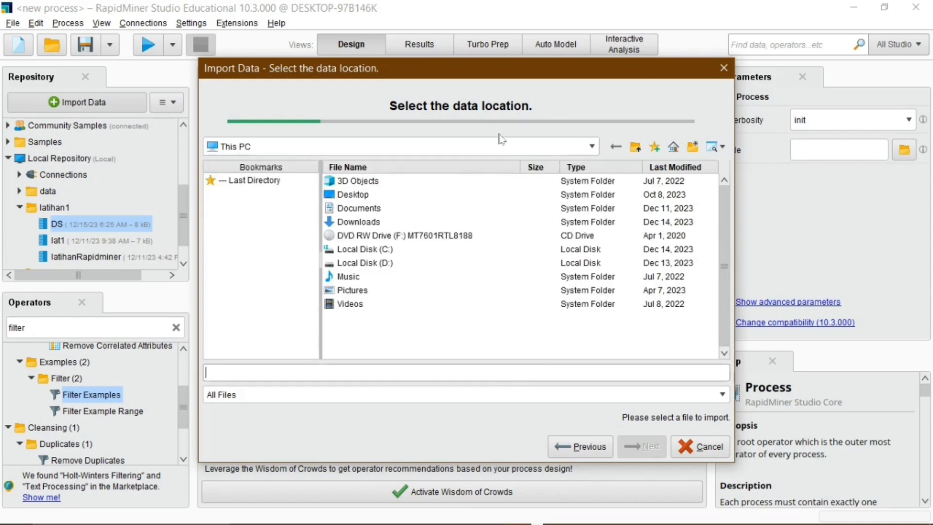
{"action": "left_click", "coordinate": [389, 265]}
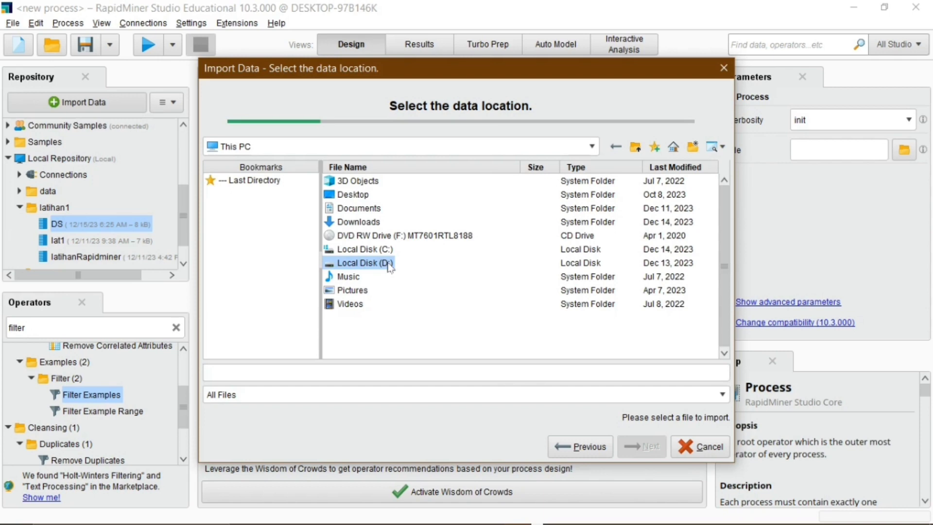
{"action": "double_click", "coordinate": [389, 265]}
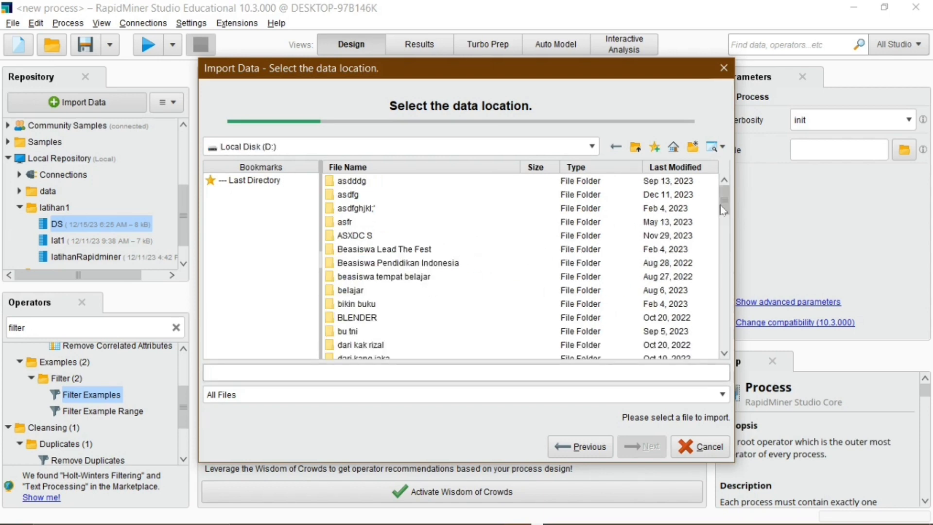
- Select Chapter03DataSet.csv in the DS folder as the file to import and continue to the data format settings
{"action": "left_click_drag", "start_coordinate": [726, 210], "coordinate": [726, 232]}
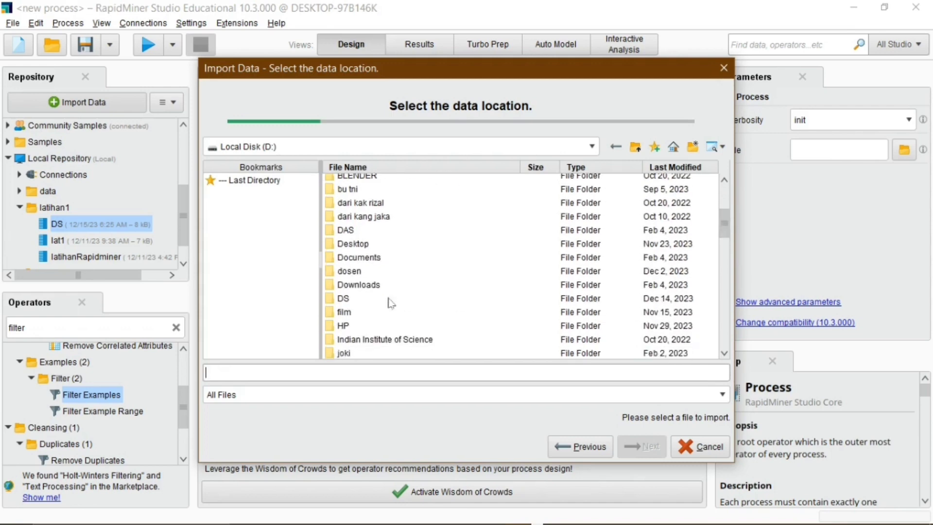
{"action": "left_click", "coordinate": [335, 302]}
{"action": "double_click", "coordinate": [335, 300]}
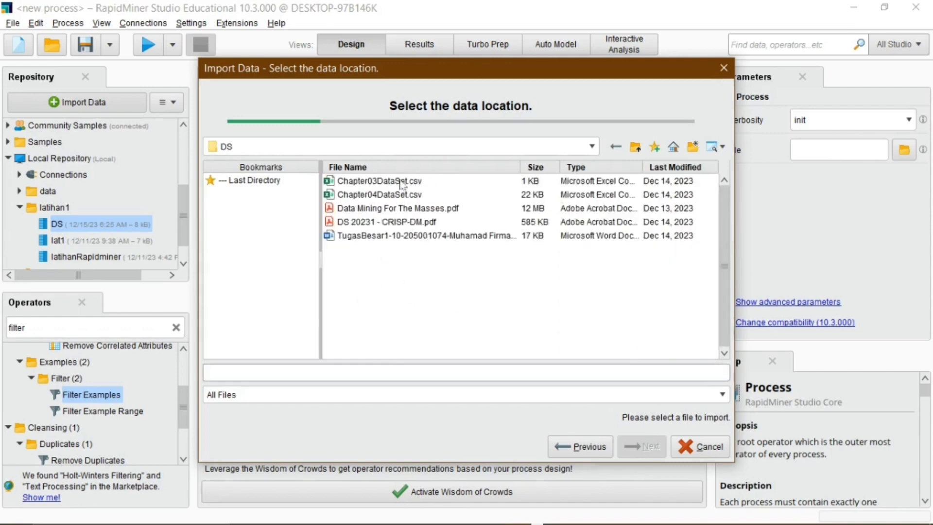
{"action": "left_click", "coordinate": [360, 183]}
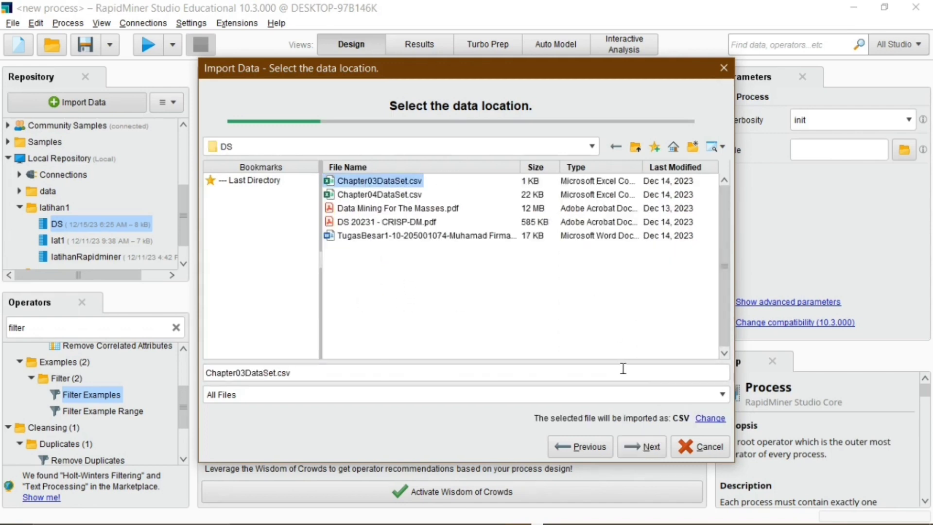
{"action": "left_click", "coordinate": [651, 446]}
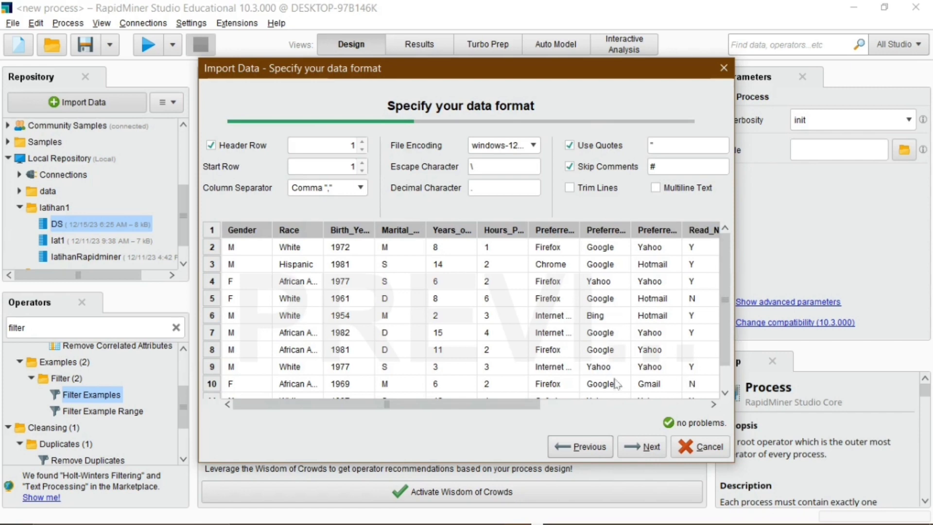
- Review all rows and columns in the data format preview and accept the comma-separated format with header row 1
{"action": "scroll", "coordinate": [488, 403], "scroll_direction": "down", "scroll_amount": 1}
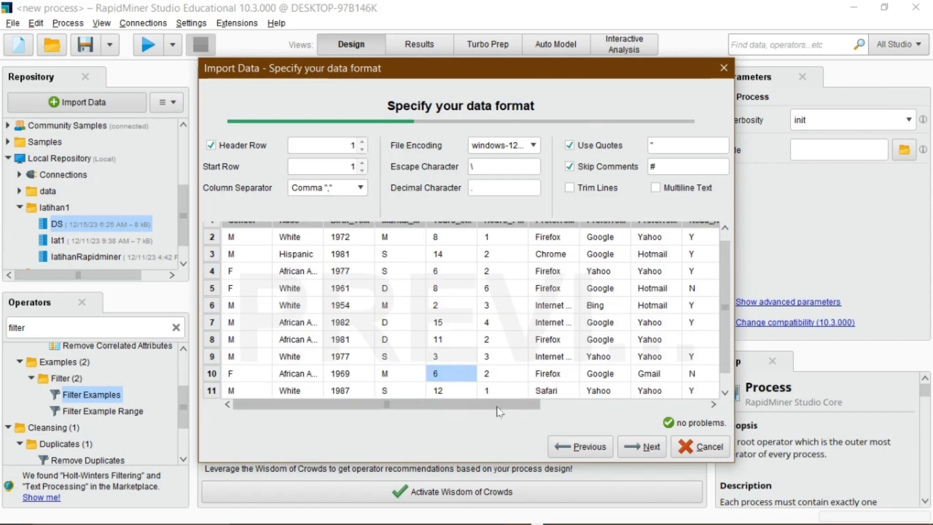
{"action": "left_click_drag", "start_coordinate": [488, 404], "coordinate": [702, 407]}
{"action": "scroll", "coordinate": [729, 336], "scroll_direction": "up", "scroll_amount": 1}
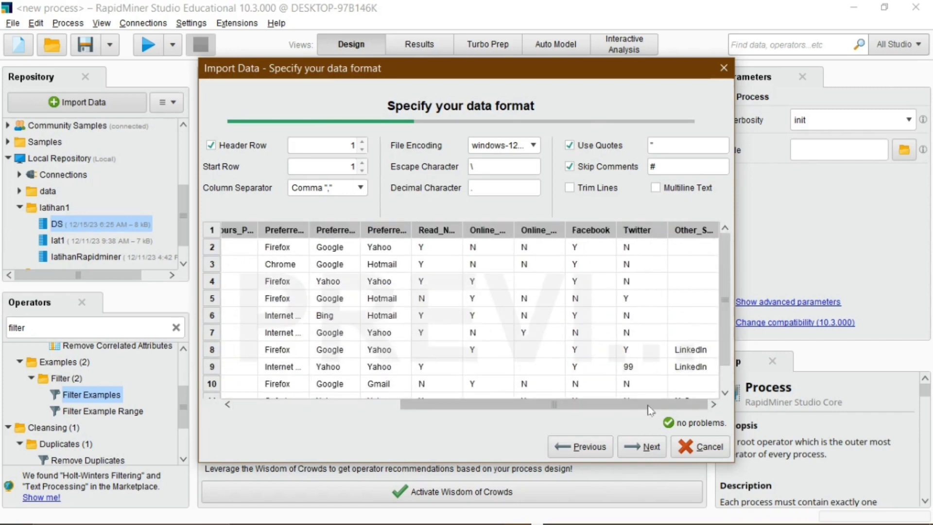
{"action": "left_click_drag", "start_coordinate": [635, 406], "coordinate": [467, 411]}
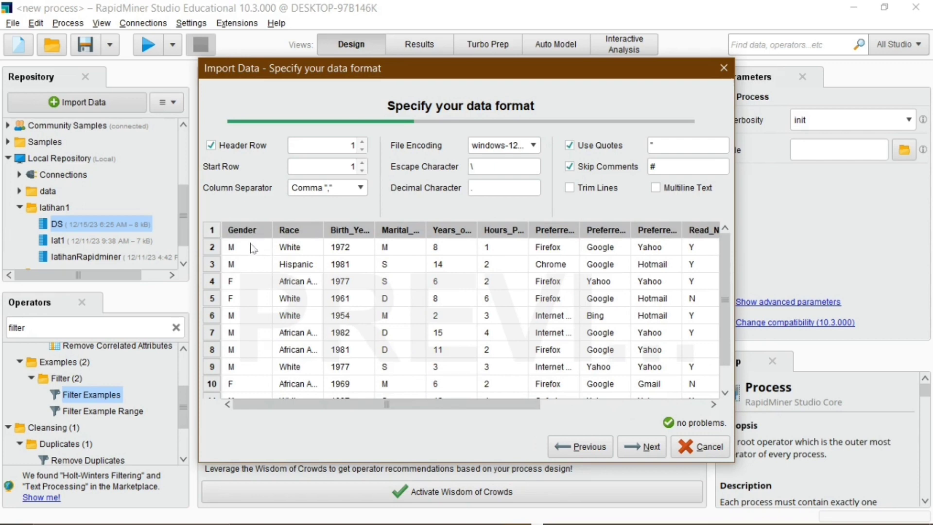
{"action": "key", "text": "ctrl+a"}
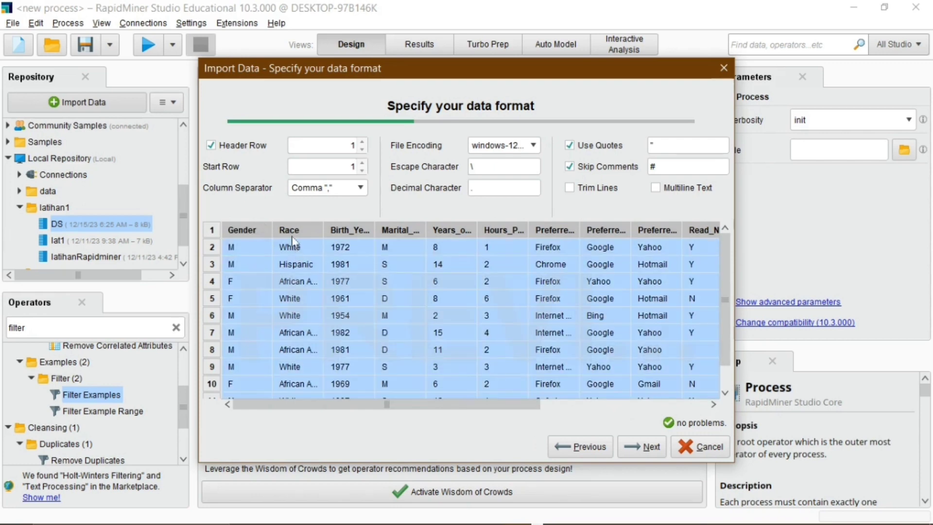
{"action": "left_click", "coordinate": [630, 445]}
- Review the column types across the whole dataset and accept the column formatting
{"action": "left_click_drag", "start_coordinate": [426, 413], "coordinate": [722, 423]}
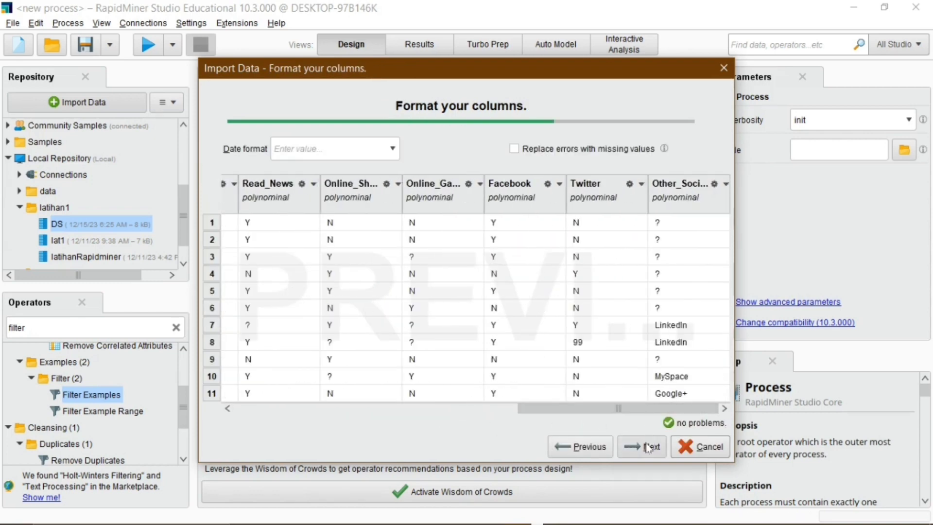
{"action": "left_click_drag", "start_coordinate": [651, 410], "coordinate": [353, 410]}
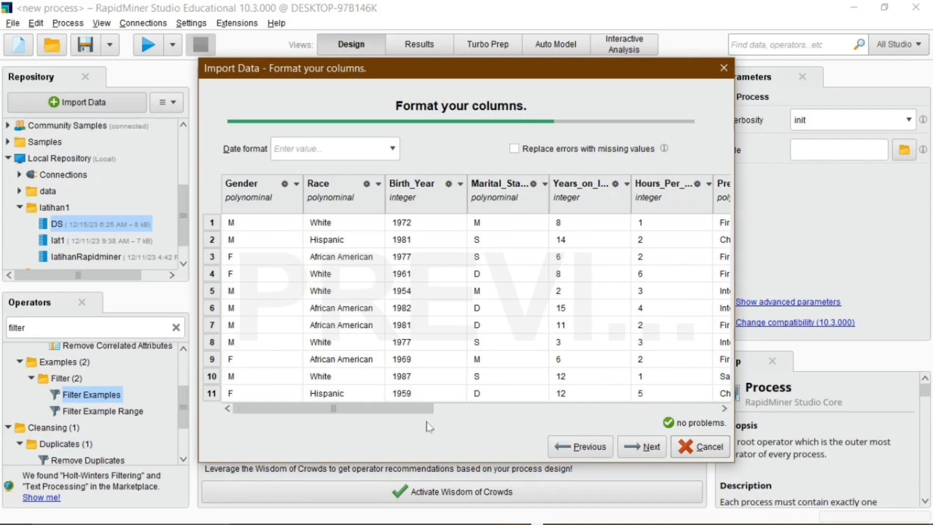
{"action": "left_click", "coordinate": [647, 450]}
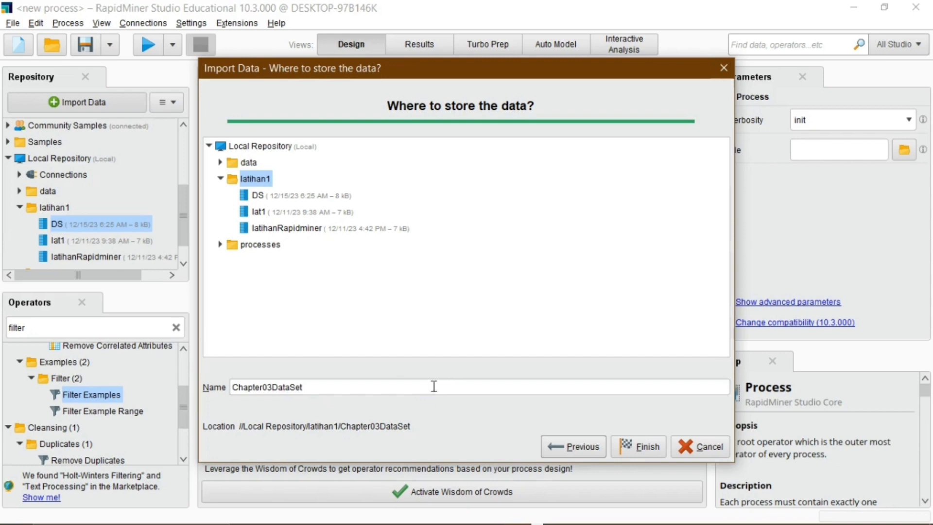
{"action": "left_click", "coordinate": [321, 393]}
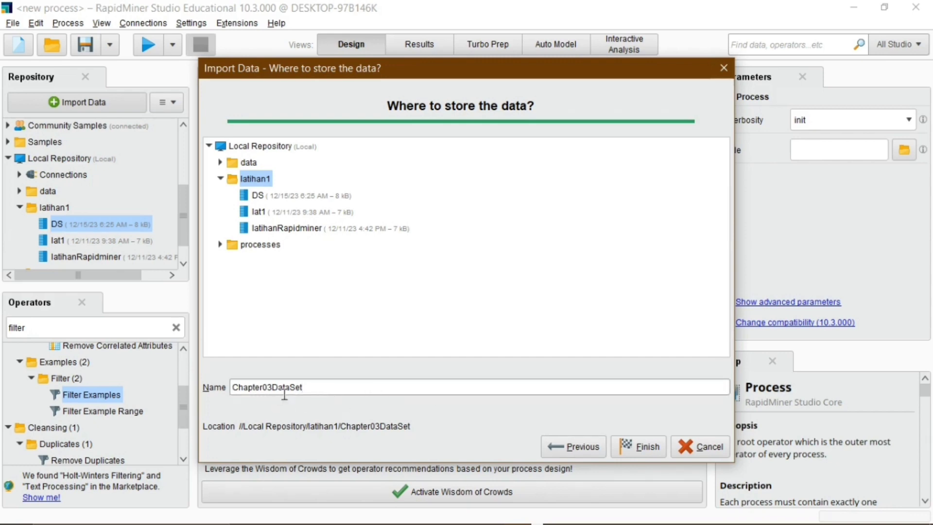
{"action": "double_click", "coordinate": [365, 392]}
{"action": "key", "text": "ctrl+c"}
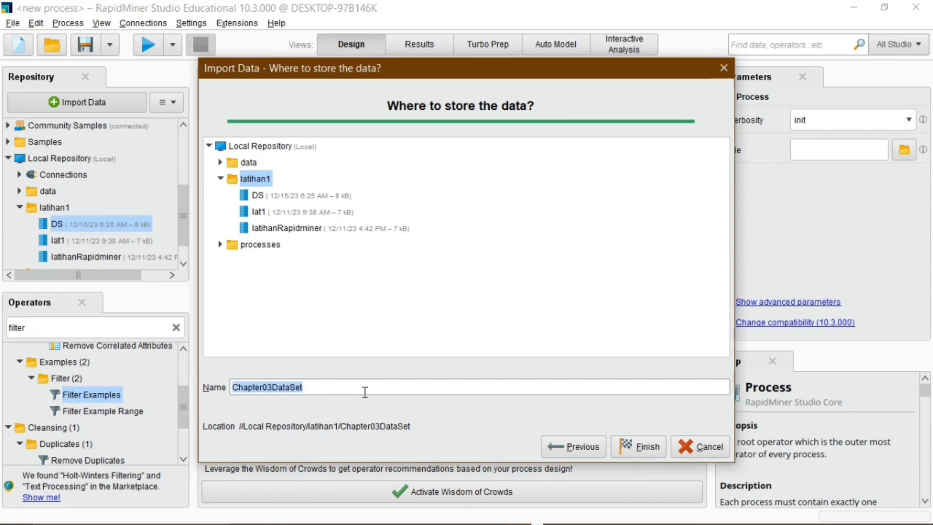
{"action": "key", "text": "BackSpace"}
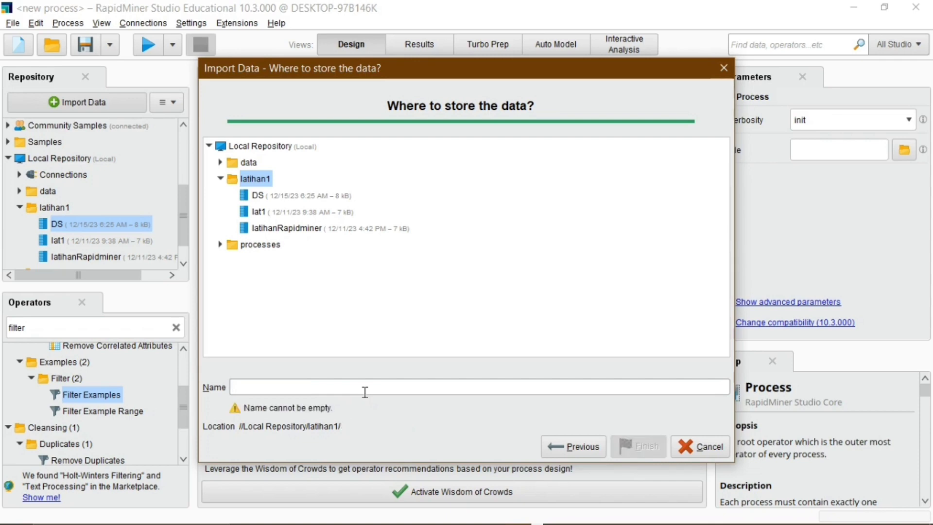
{"action": "type", "text": "Data"}
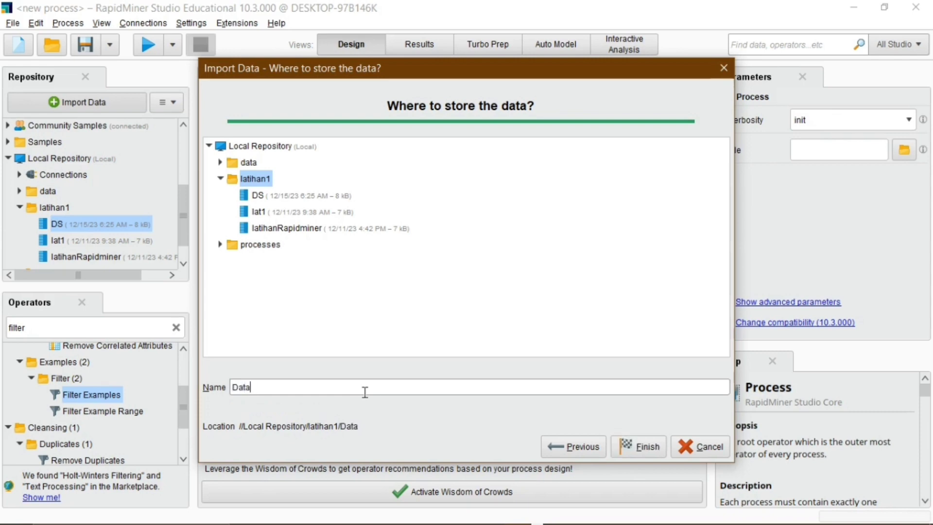
{"action": "key", "text": "ctrl+a"}
{"action": "key", "text": "ctrl+v"}
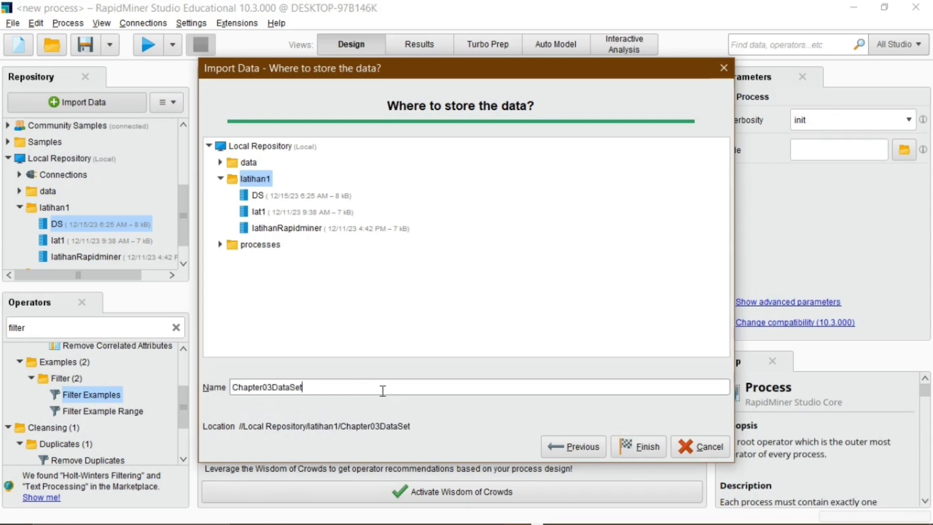
- Store the imported data as Chapter03DataSet in the latihan1 folder and inspect its remaining columns
{"action": "left_click", "coordinate": [635, 451]}
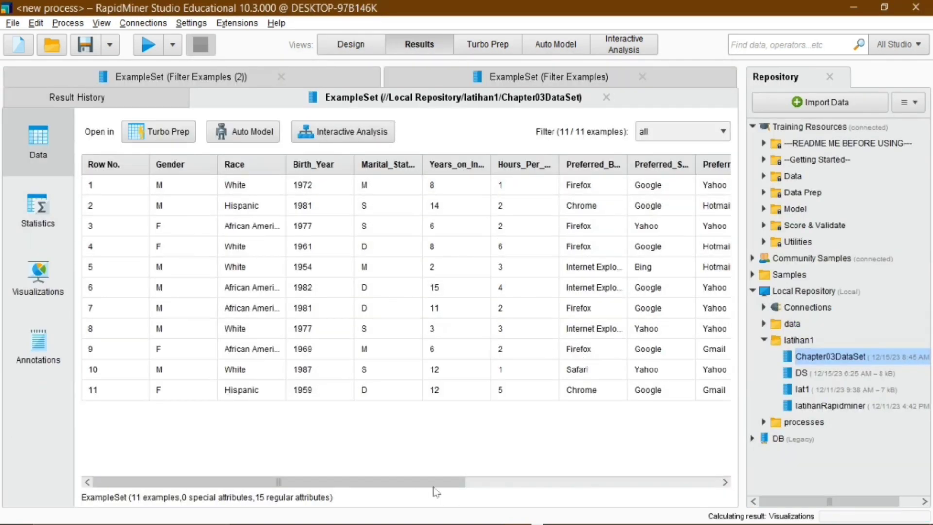
{"action": "left_click_drag", "start_coordinate": [433, 487], "coordinate": [692, 490]}
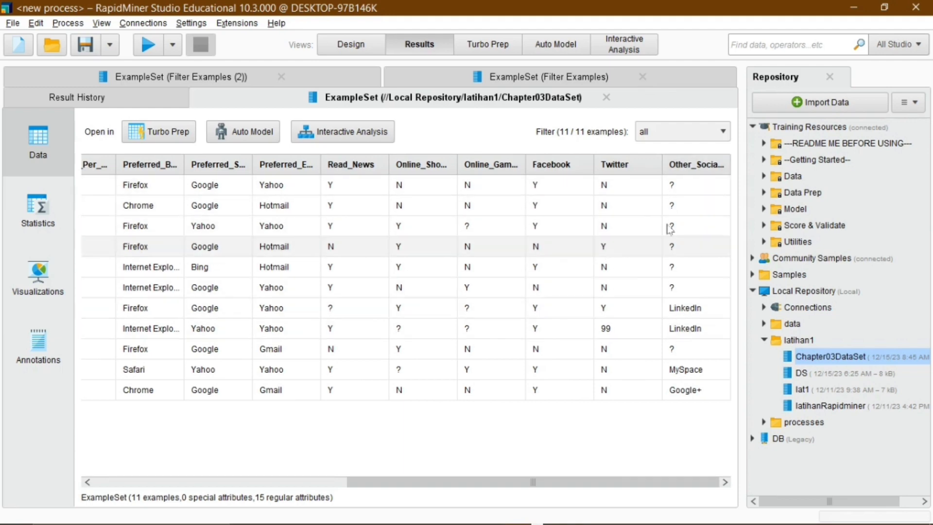
- Return to the process design and add Chapter03DataSet from the latihan1 folder to the process
{"action": "left_click", "coordinate": [355, 48]}
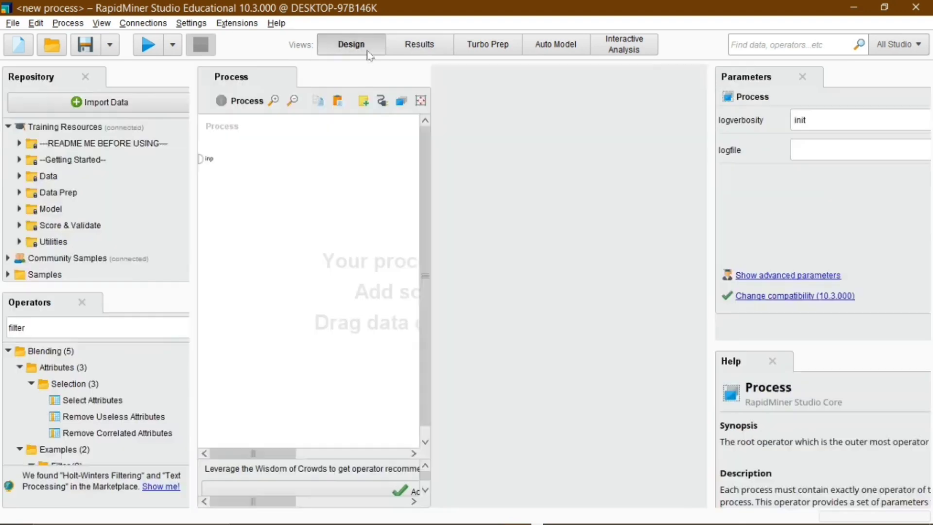
{"action": "left_click_drag", "start_coordinate": [116, 204], "coordinate": [263, 189]}
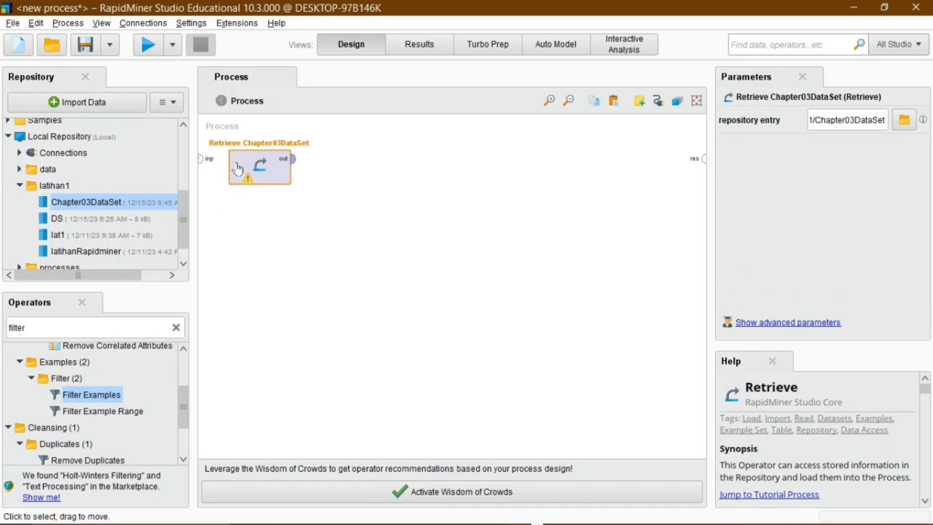
- Connect the Retrieve Chapter03DataSet output to the process result port and run the process
{"action": "left_click", "coordinate": [293, 159]}
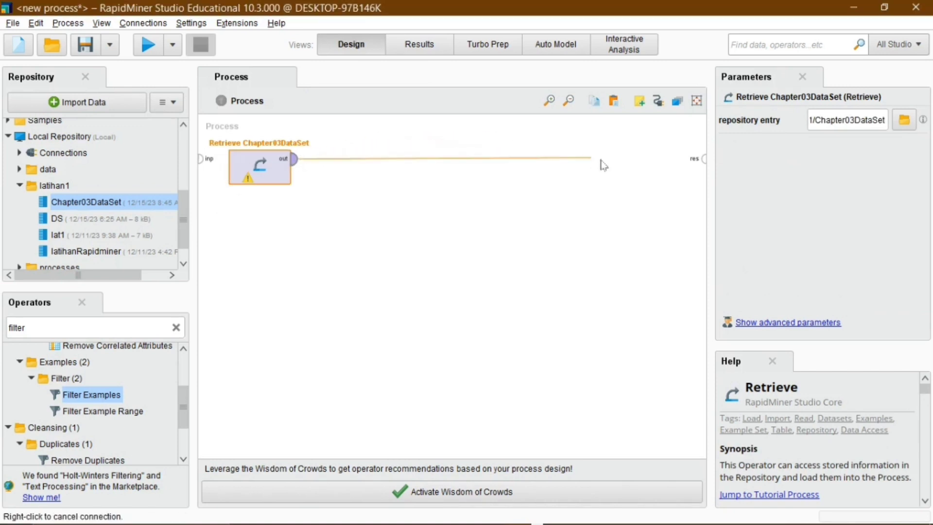
{"action": "left_click", "coordinate": [704, 159]}
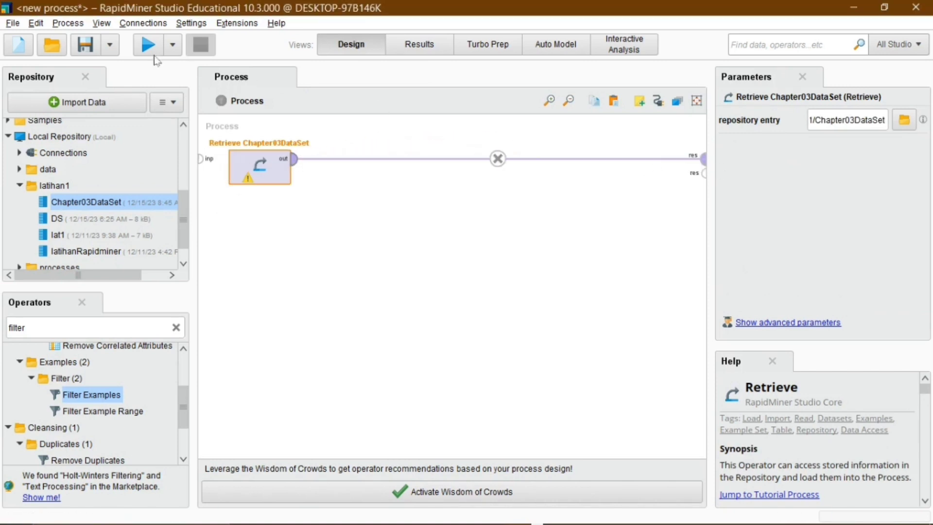
{"action": "key", "text": "F11"}
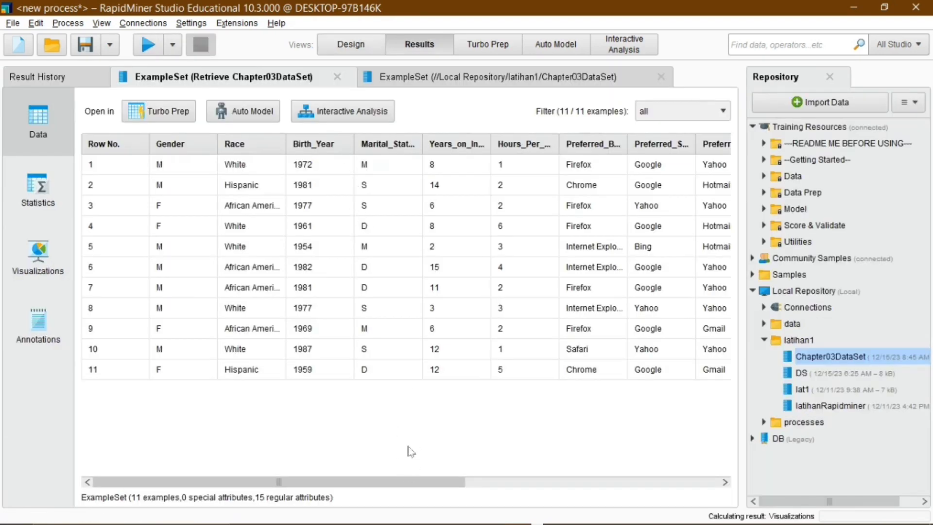
- Return to the process design and remove the connection between Retrieve Chapter03DataSet and the result port
{"action": "scroll", "coordinate": [506, 479], "scroll_direction": "right", "scroll_amount": 3}
{"action": "scroll", "coordinate": [470, 488], "scroll_direction": "right", "scroll_amount": 10}
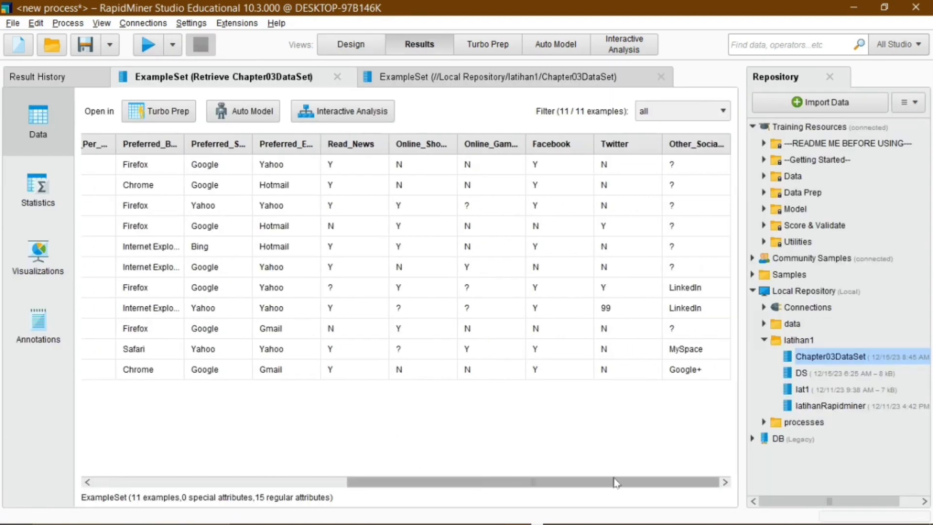
{"action": "scroll", "coordinate": [617, 483], "scroll_direction": "left", "scroll_amount": 10}
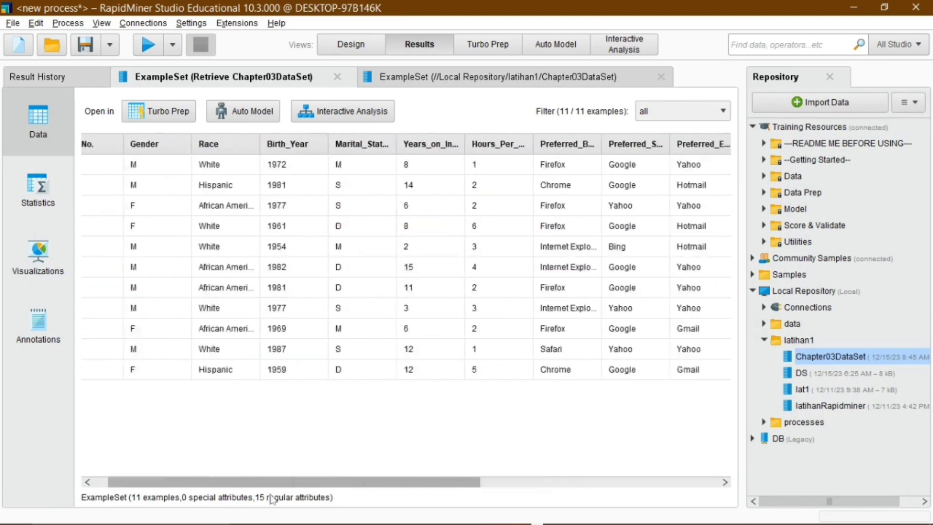
{"action": "left_click", "coordinate": [365, 48]}
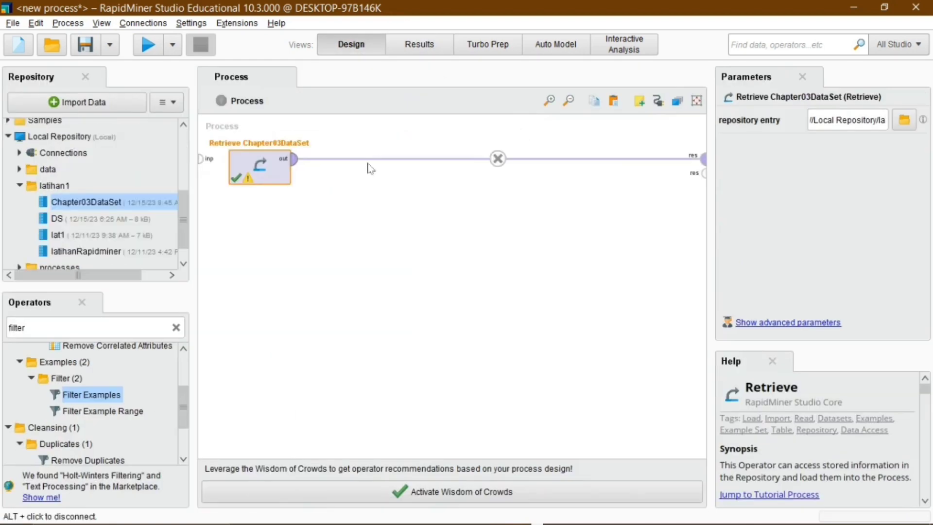
{"action": "left_click", "coordinate": [498, 158]}
- Search the operators for "missing", add Replace Missing Values to the process, and connect the Retrieve Chapter03DataSet output to its example input
{"action": "left_click", "coordinate": [119, 330]}
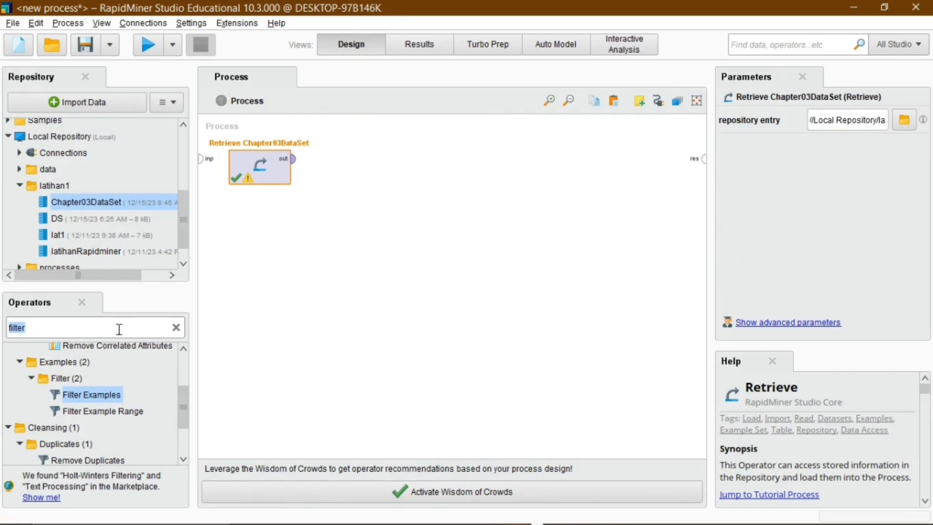
{"action": "key", "text": "BackSpace"}
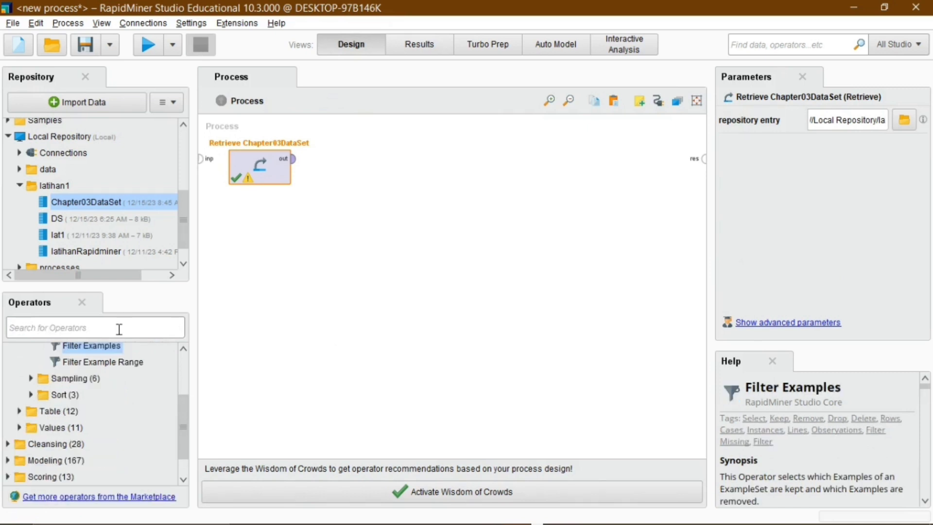
{"action": "type", "text": "missing"}
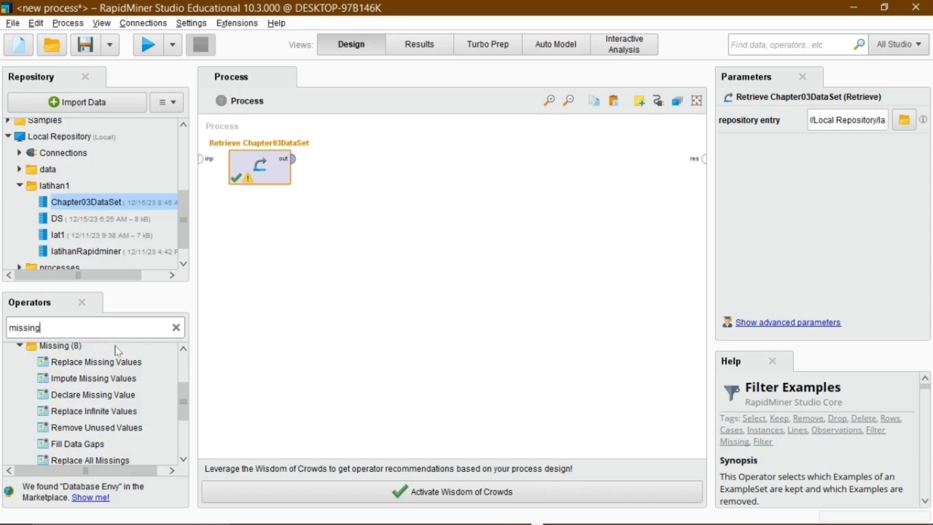
{"action": "left_click_drag", "start_coordinate": [97, 362], "coordinate": [307, 171]}
{"action": "left_click", "coordinate": [293, 158]}
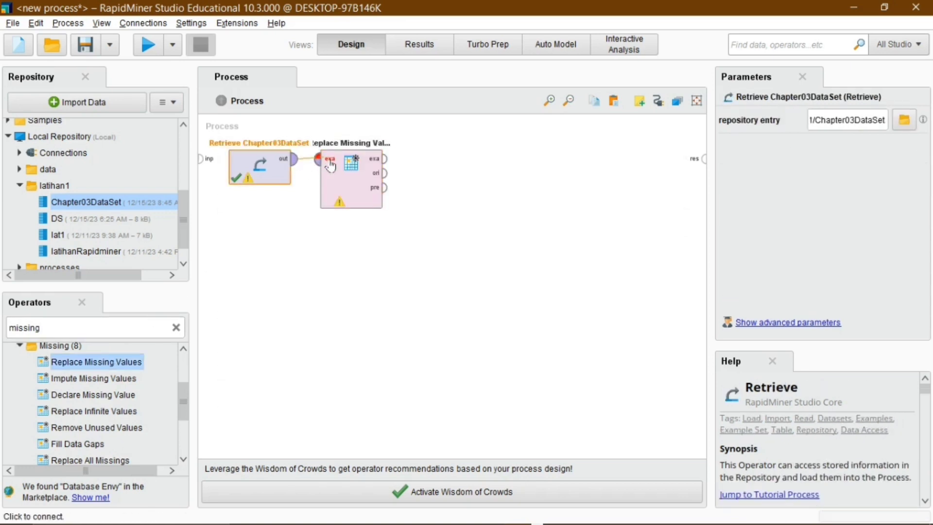
{"action": "left_click", "coordinate": [318, 158]}
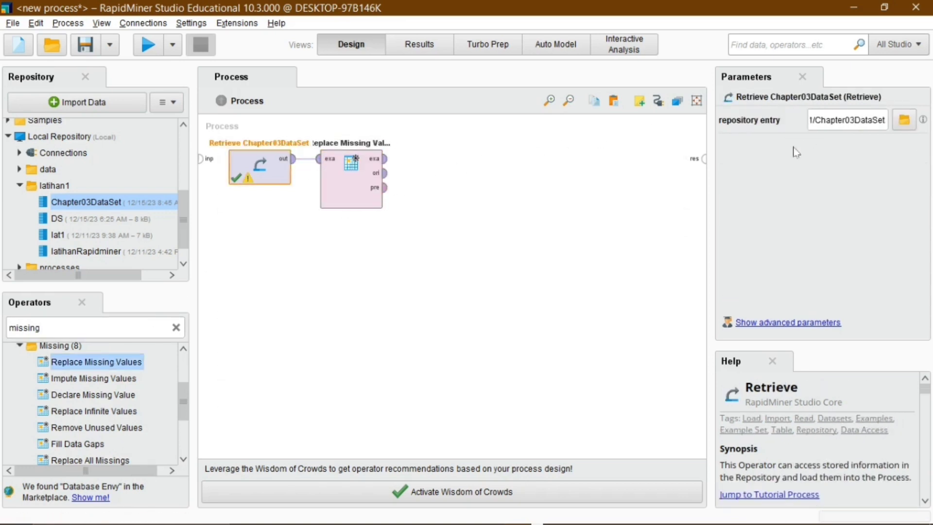
- Configure Replace Missing Values with default set to value, replenishment value N, and attribute filter type subset
{"action": "left_click", "coordinate": [359, 175]}
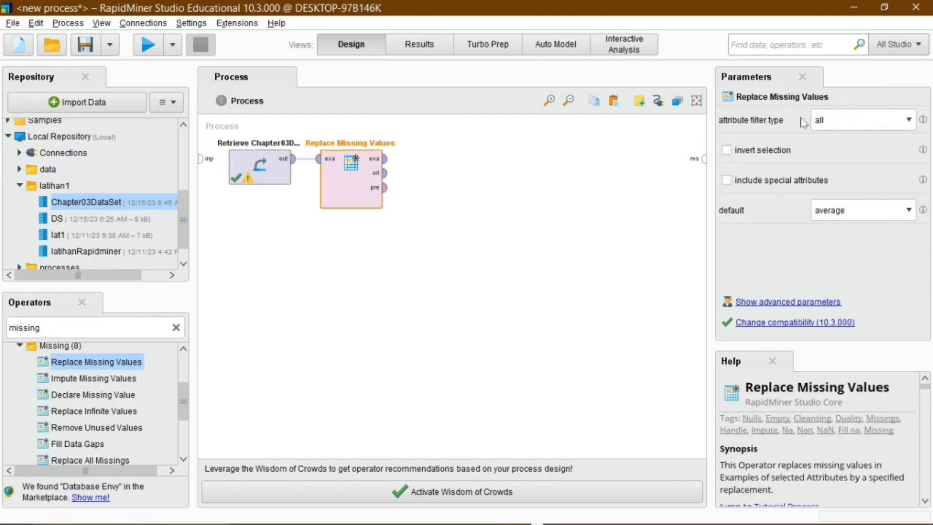
{"action": "left_click", "coordinate": [885, 210]}
{"action": "left_click", "coordinate": [862, 285]}
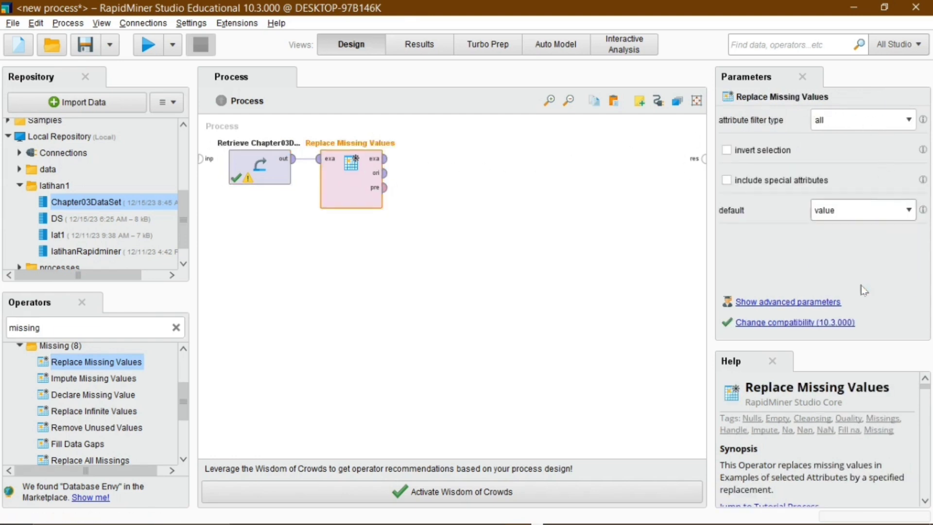
{"action": "left_click", "coordinate": [862, 238]}
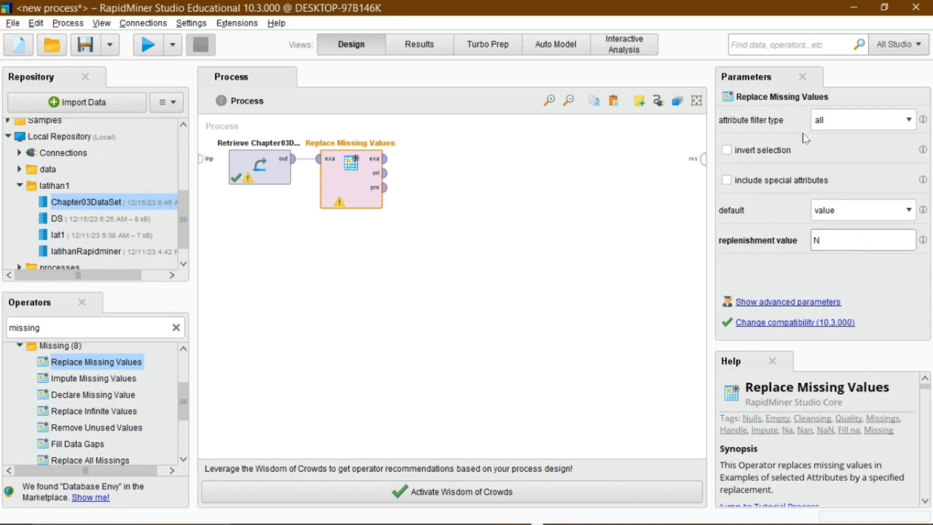
{"action": "left_click", "coordinate": [866, 128]}
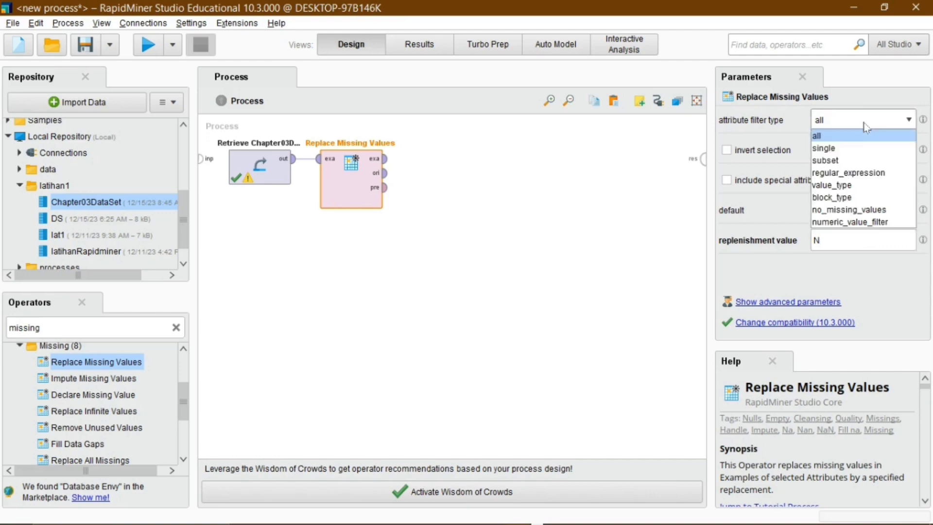
{"action": "left_click", "coordinate": [860, 161]}
{"action": "left_click", "coordinate": [859, 150]}
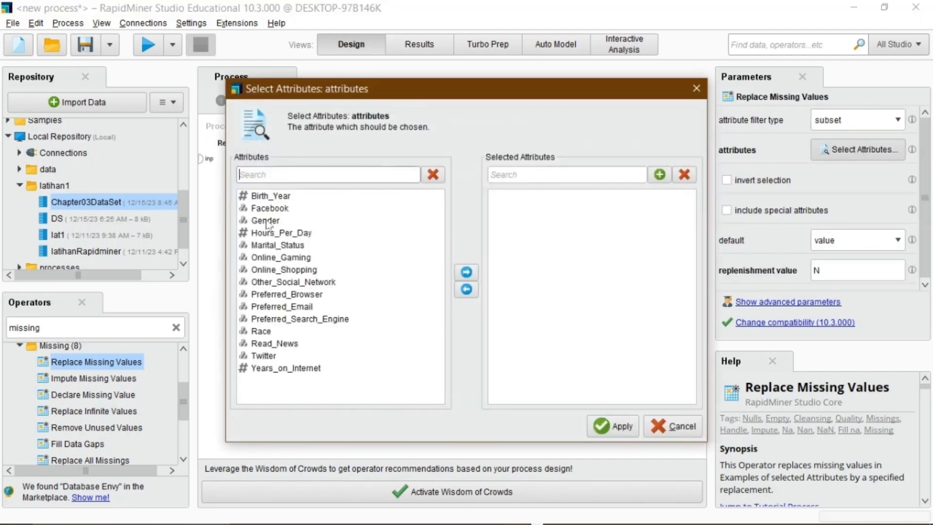
{"action": "left_click", "coordinate": [273, 209]}
{"action": "left_click", "coordinate": [306, 222], "text": "ctrl"}
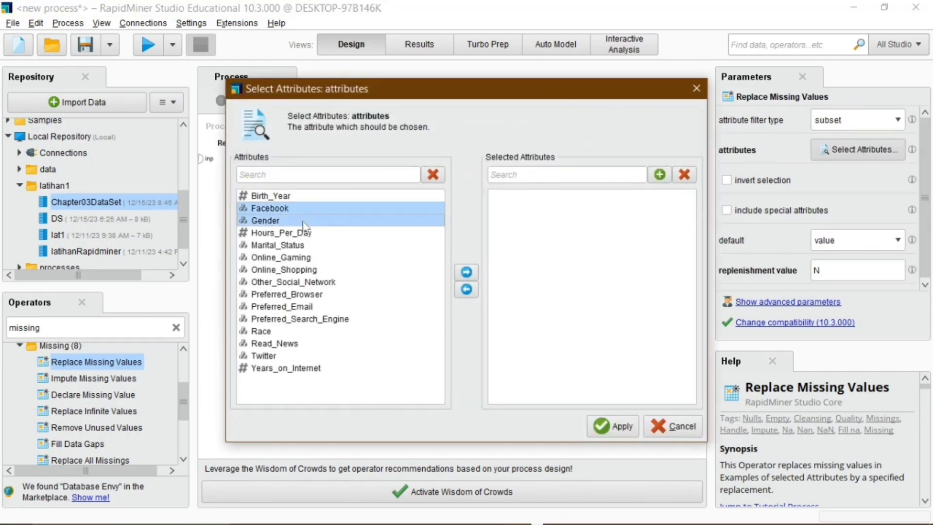
{"action": "left_click", "coordinate": [335, 219], "text": "ctrl"}
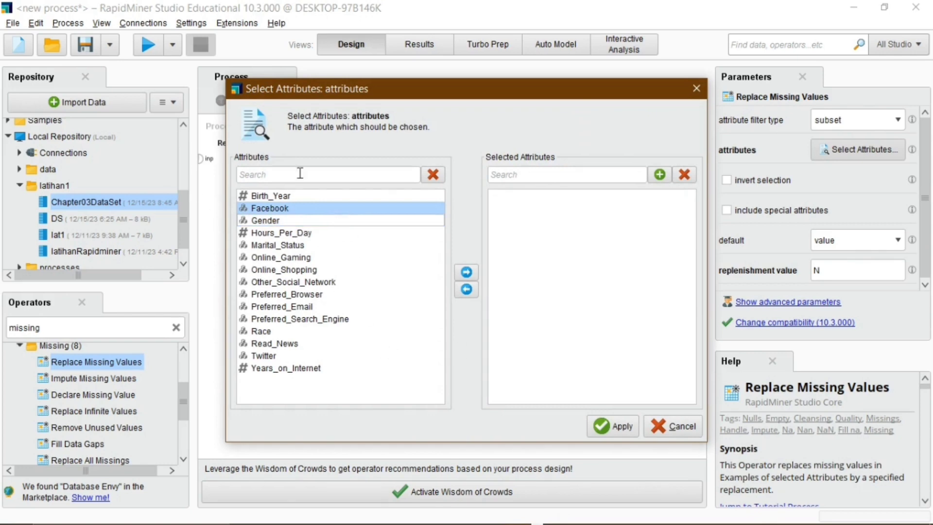
{"action": "left_click", "coordinate": [673, 426]}
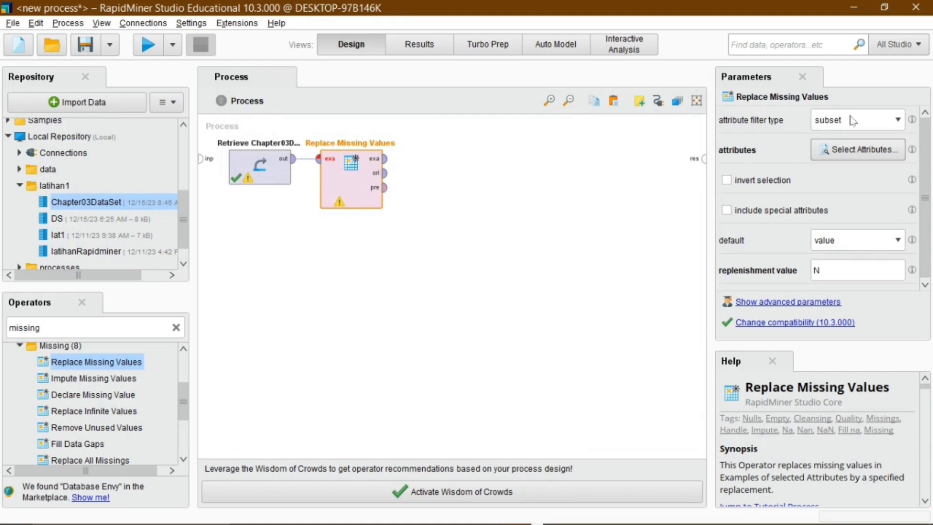
- Check the Read_News through Other_Social_Network columns in the dataset results for missing values and return to the process design
{"action": "left_click", "coordinate": [419, 44]}
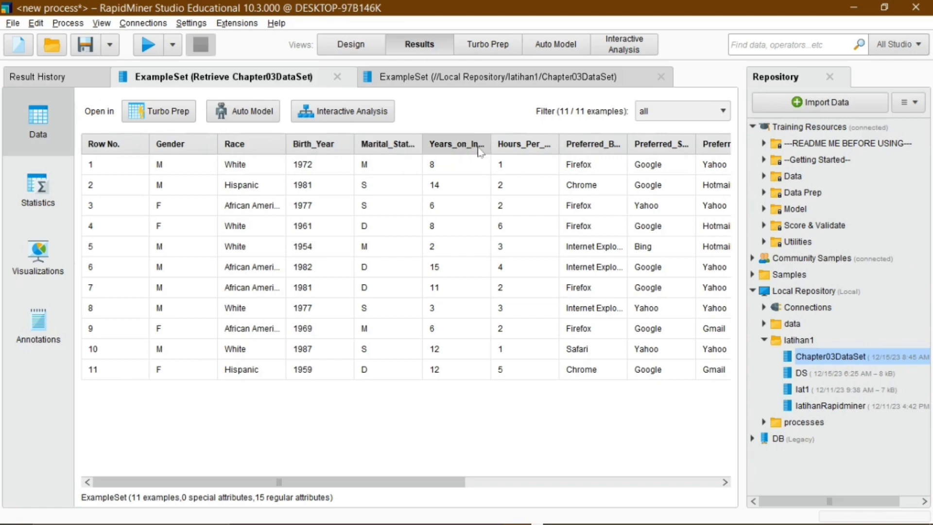
{"action": "left_click_drag", "start_coordinate": [437, 481], "coordinate": [690, 481]}
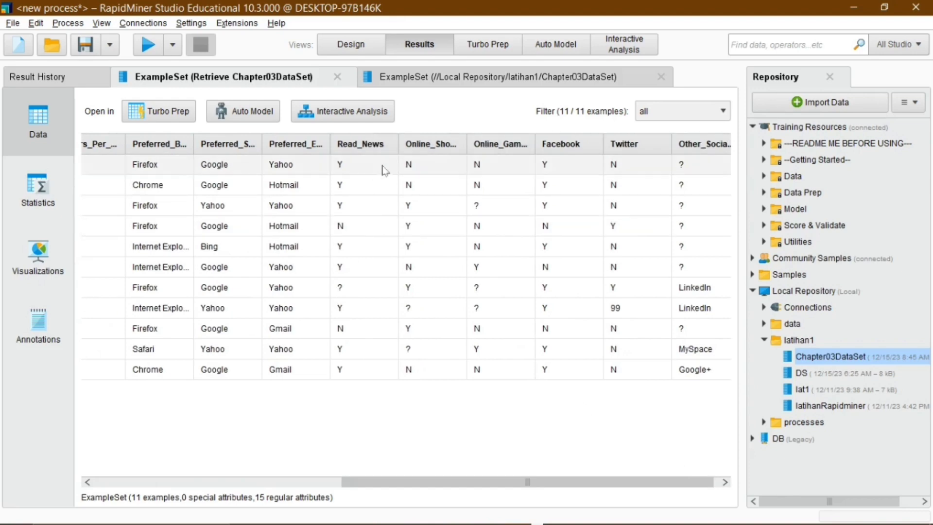
{"action": "left_click", "coordinate": [357, 43]}
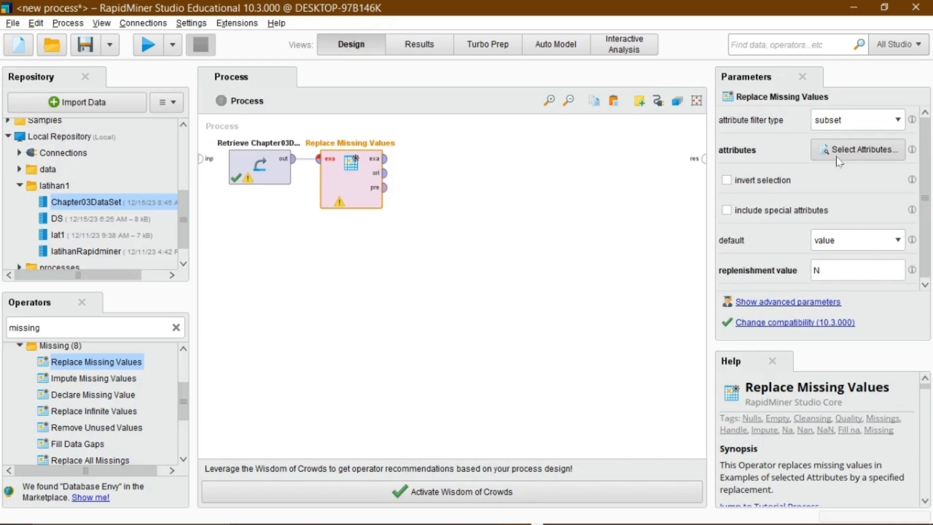
{"action": "left_click", "coordinate": [436, 46]}
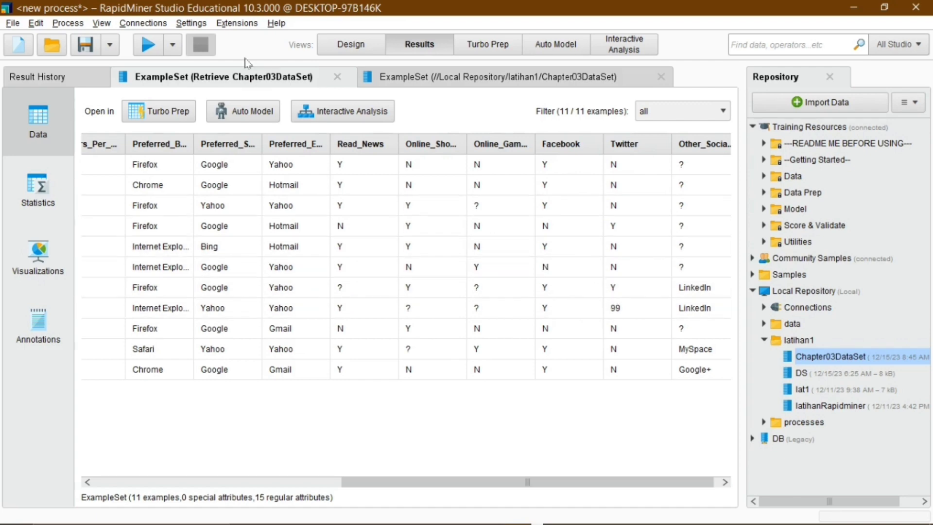
{"action": "left_click", "coordinate": [351, 44]}
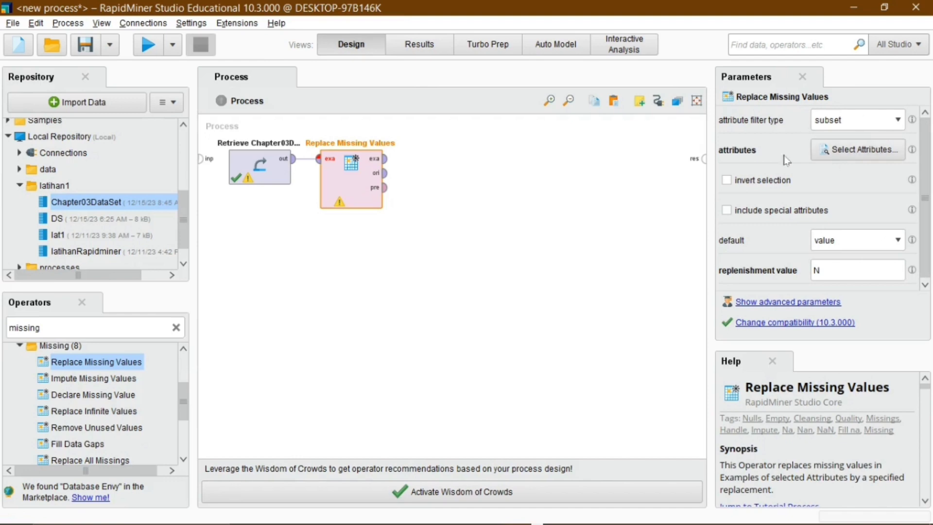
- Choose Facebook, Online_Gaming, Online_Shopping, Read_News and Twitter as the attribute subset for Replace Missing Values
{"action": "left_click", "coordinate": [827, 151]}
{"action": "left_click", "coordinate": [274, 209]}
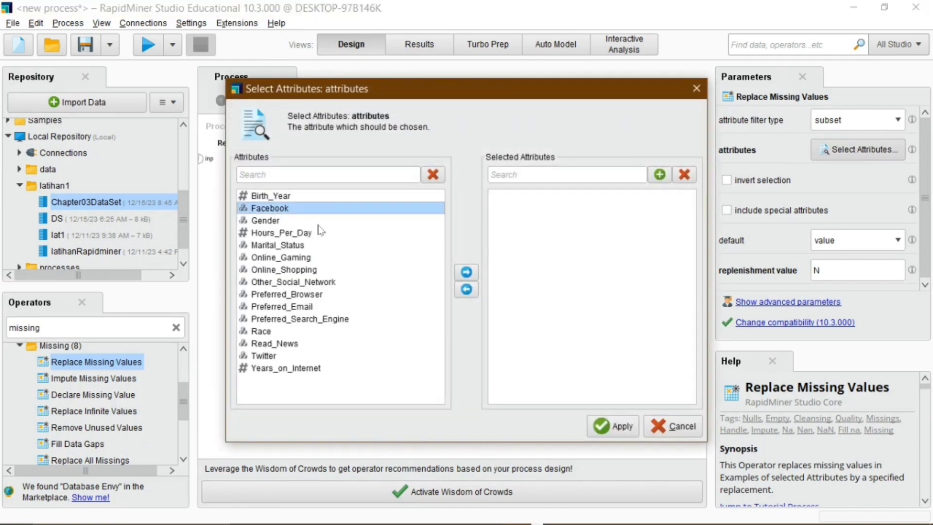
{"action": "left_click", "coordinate": [303, 258], "text": "ctrl"}
{"action": "left_click", "coordinate": [306, 269], "text": "ctrl"}
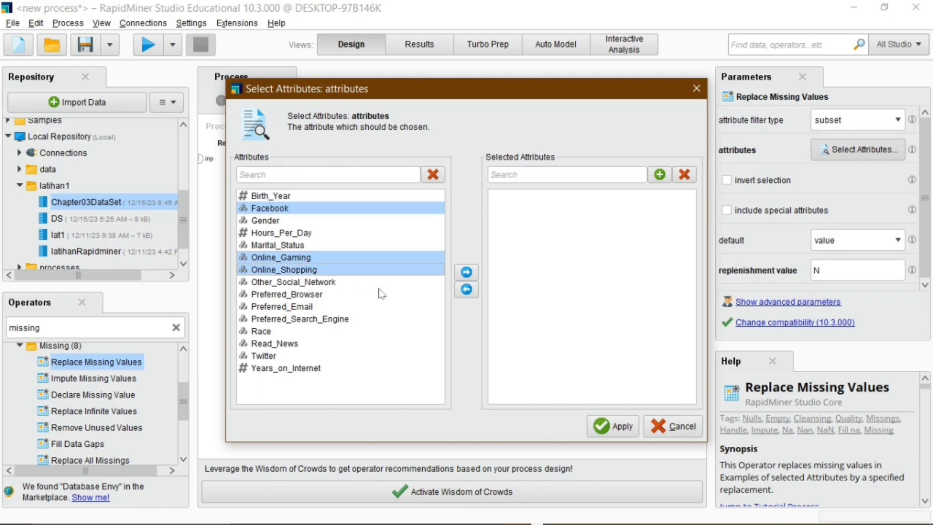
{"action": "left_click", "coordinate": [280, 344], "text": "ctrl"}
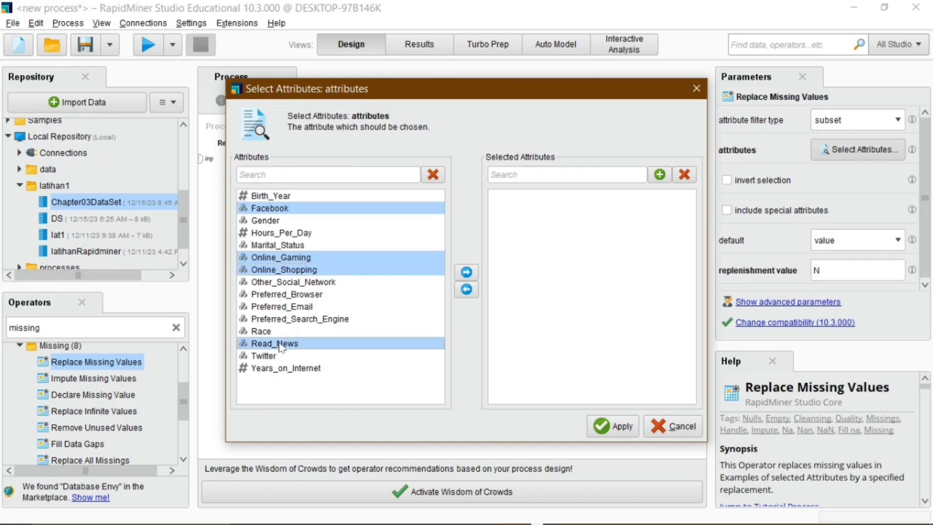
{"action": "left_click", "coordinate": [301, 356], "text": "ctrl"}
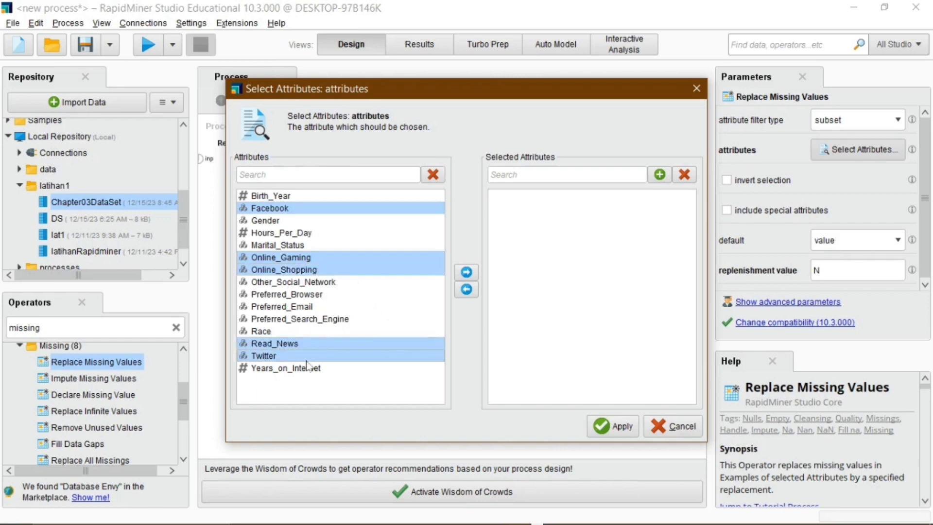
{"action": "left_click", "coordinate": [465, 273]}
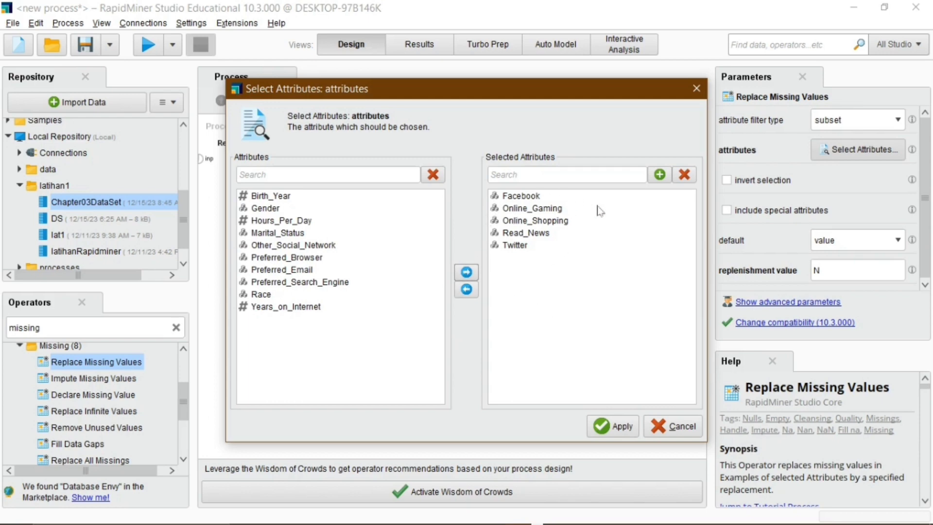
{"action": "left_click", "coordinate": [617, 433]}
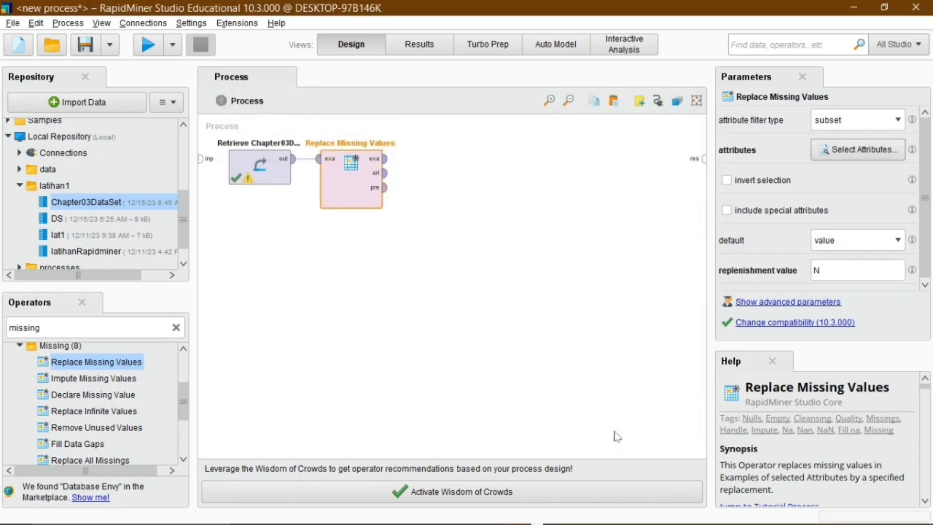
- Connect the Replace Missing Values example output to the process result port and run the process
{"action": "left_click", "coordinate": [384, 158]}
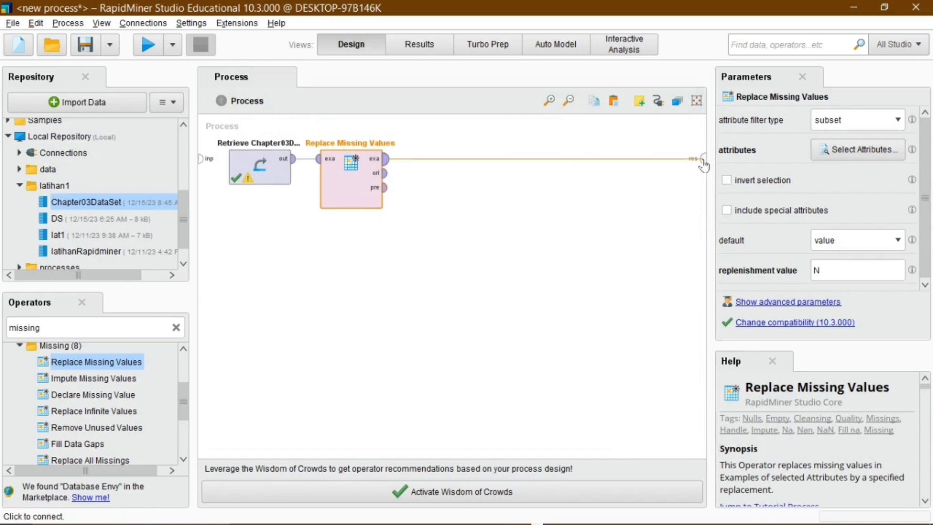
{"action": "left_click", "coordinate": [704, 164]}
{"action": "left_click", "coordinate": [141, 48]}
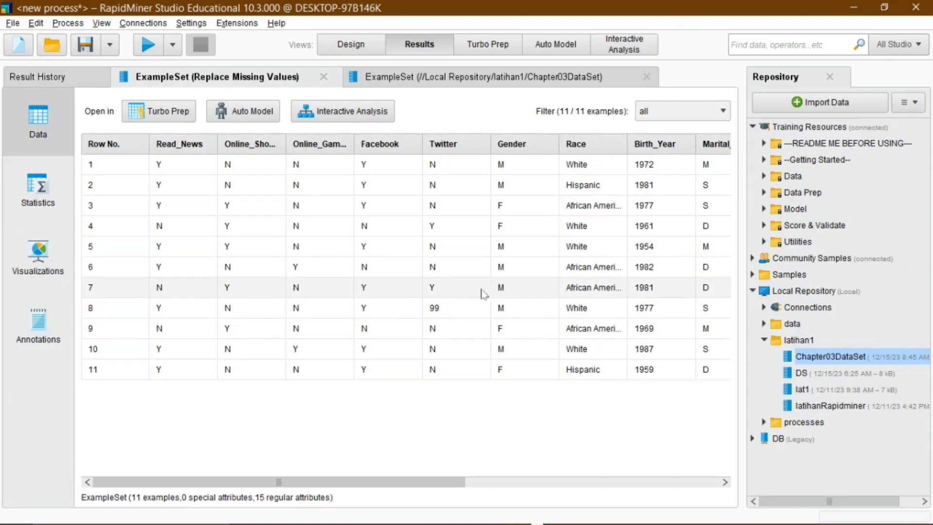
- Return to the process design and add a Replace operator after Replace Missing Values
{"action": "left_click", "coordinate": [340, 45]}
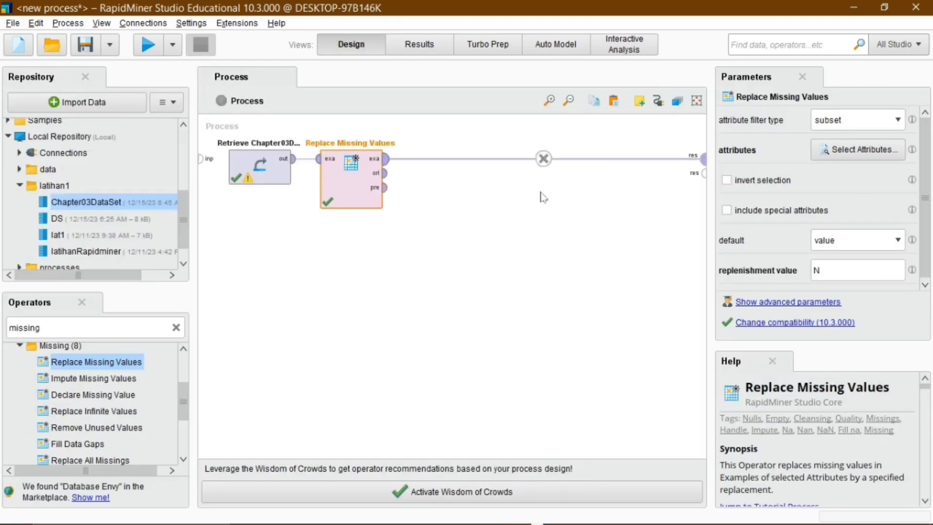
{"action": "left_click", "coordinate": [176, 327]}
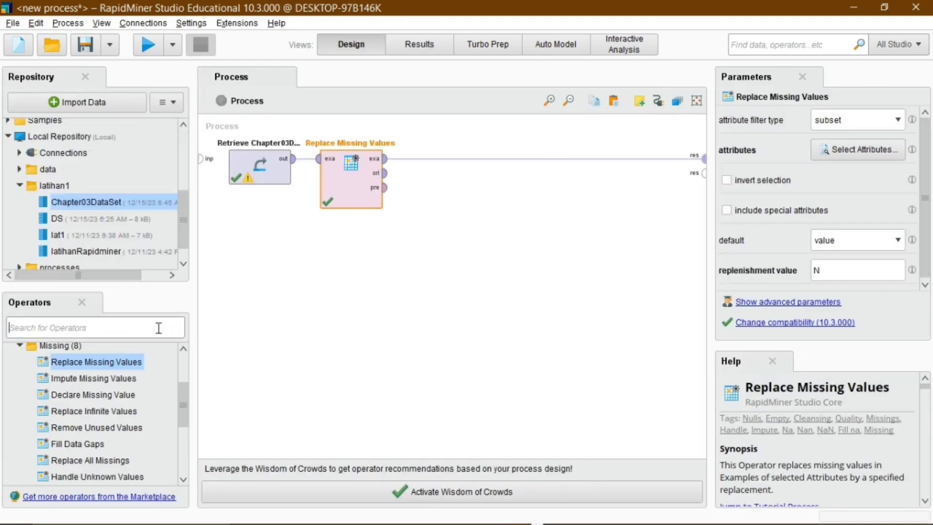
{"action": "type", "text": "repla"}
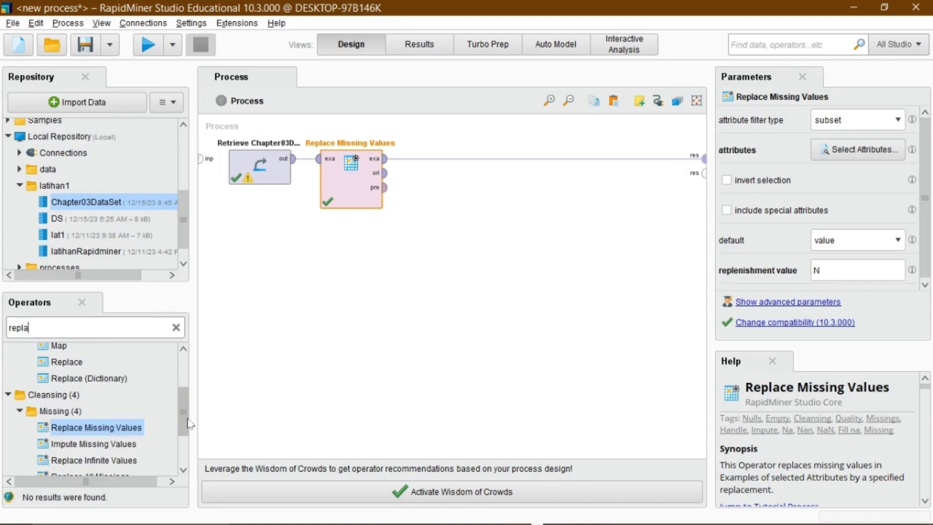
{"action": "left_click_drag", "start_coordinate": [188, 420], "coordinate": [191, 395]}
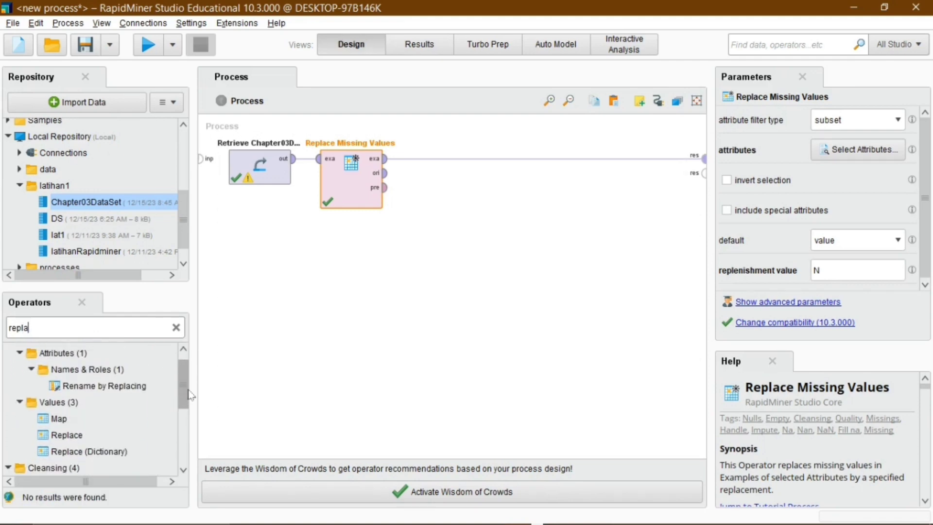
{"action": "scroll", "coordinate": [161, 413], "scroll_direction": "up", "scroll_amount": 1}
{"action": "double_click", "coordinate": [67, 450]}
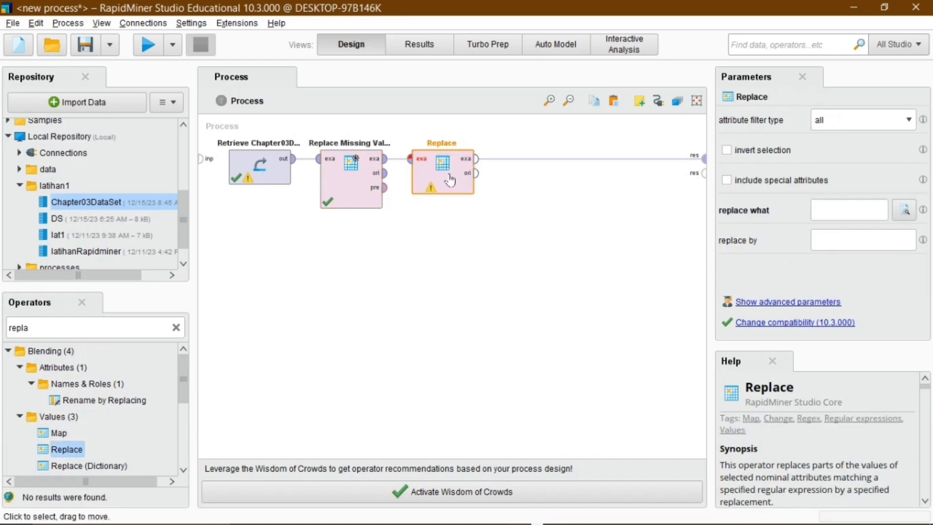
- Connect the Replace Missing Values example output to Replace and the Replace example output to the process result port
{"action": "left_click", "coordinate": [383, 160]}
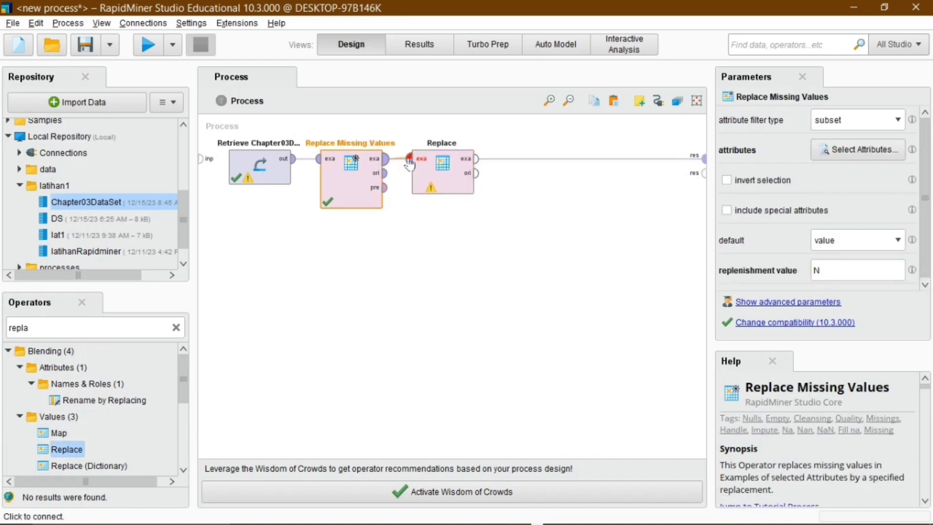
{"action": "left_click", "coordinate": [477, 159]}
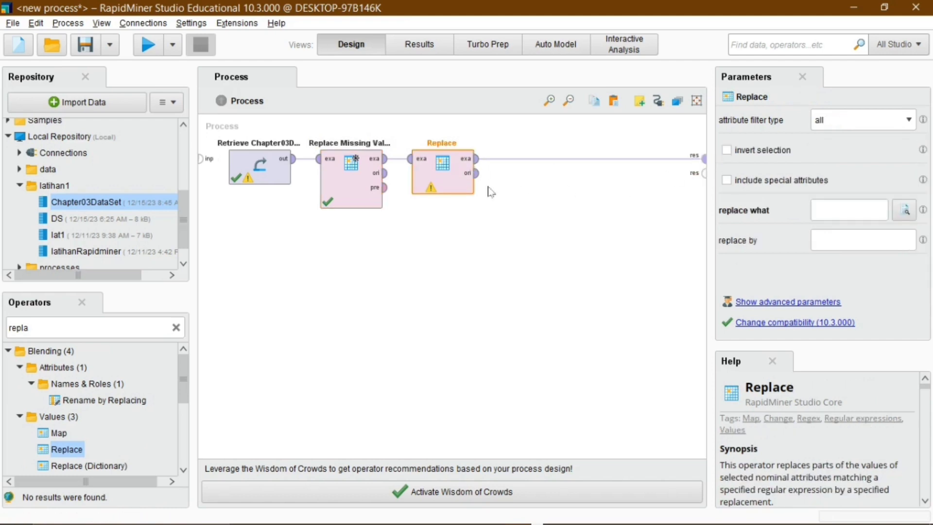
{"action": "left_click", "coordinate": [705, 159]}
- Set the Replace operator's attribute filter type to subset and choose Twitter as the only attribute
{"action": "left_click", "coordinate": [845, 121]}
{"action": "left_click", "coordinate": [836, 160]}
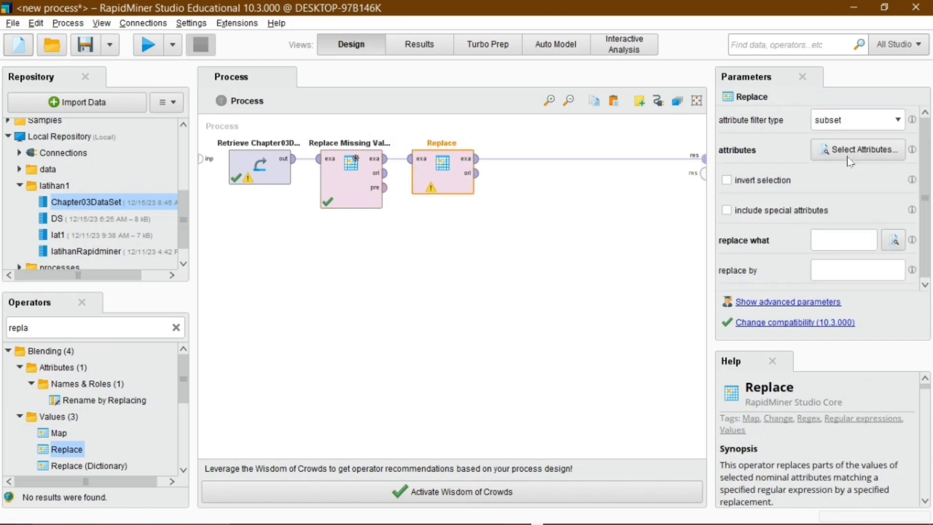
{"action": "left_click", "coordinate": [858, 150]}
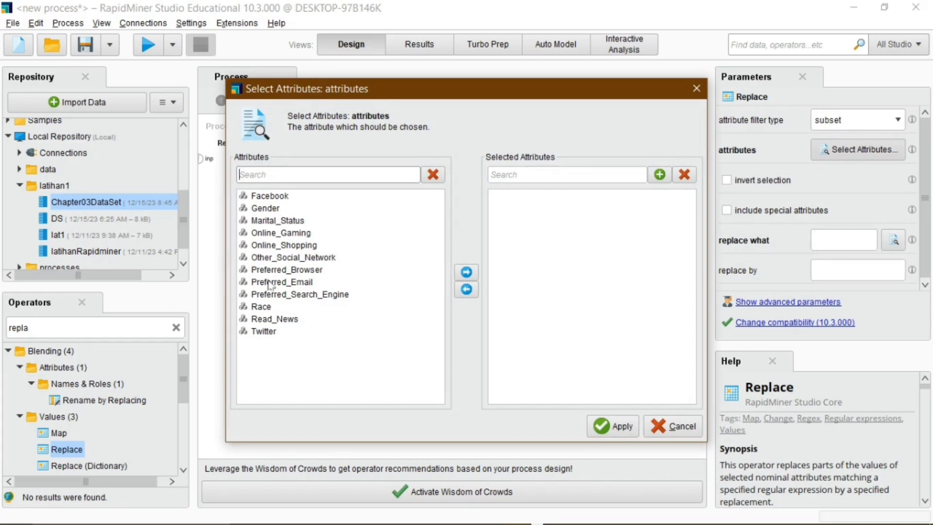
{"action": "left_click", "coordinate": [271, 334]}
{"action": "left_click", "coordinate": [467, 272]}
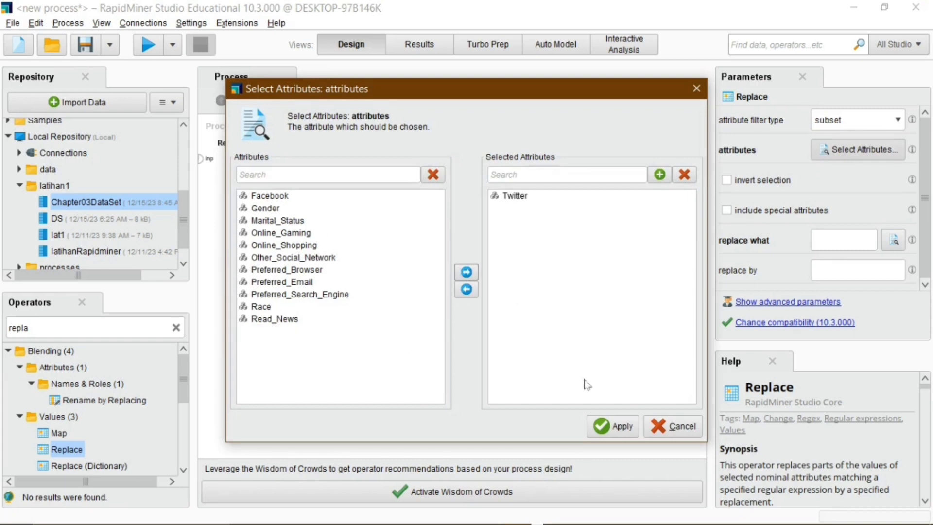
{"action": "left_click", "coordinate": [606, 432]}
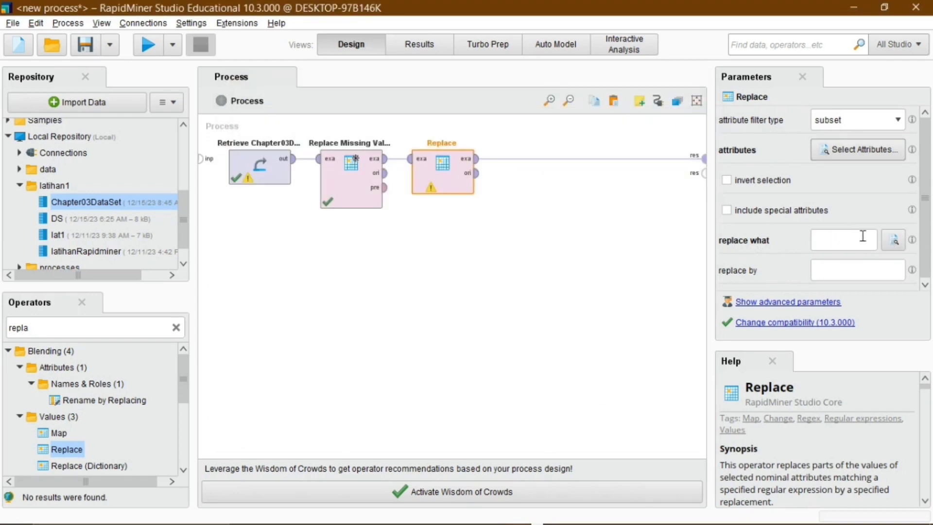
{"action": "left_click", "coordinate": [893, 245]}
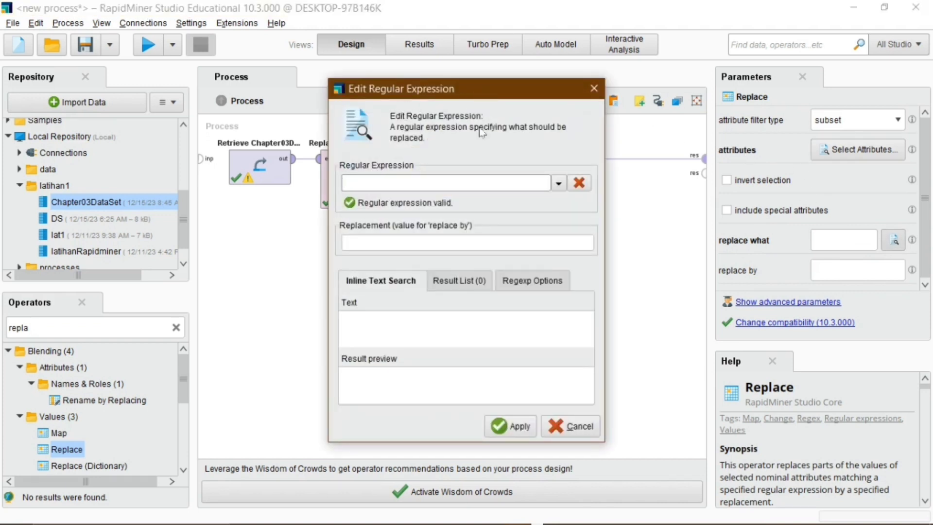
{"action": "left_click", "coordinate": [559, 183]}
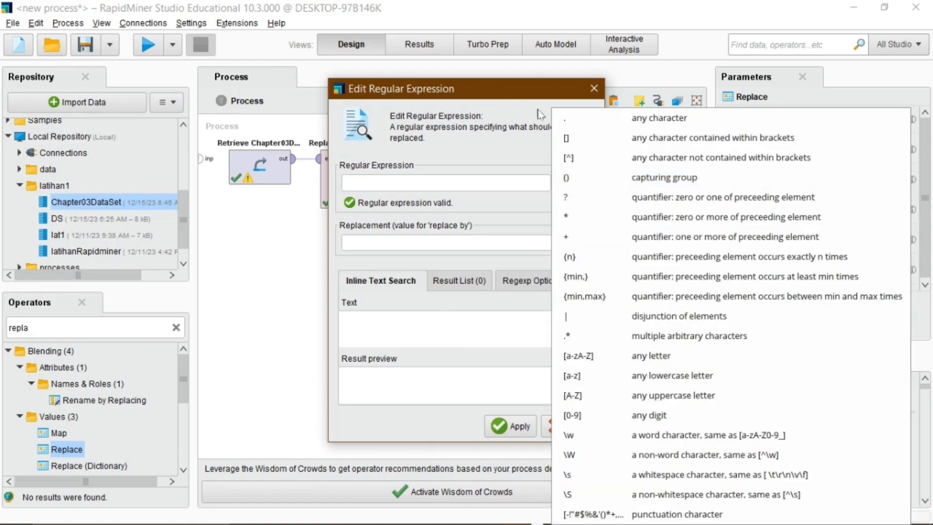
{"action": "left_click", "coordinate": [517, 90]}
{"action": "left_click", "coordinate": [594, 88]}
{"action": "left_click", "coordinate": [437, 47]}
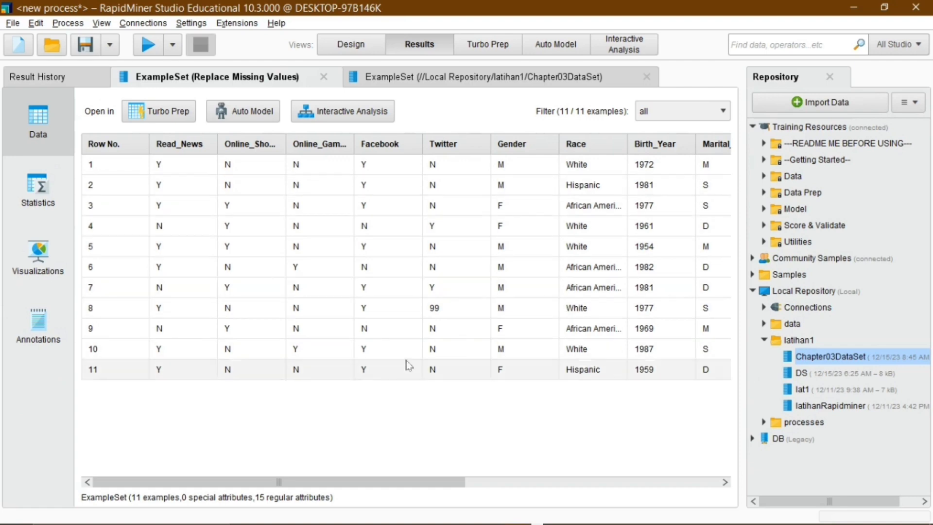
{"action": "left_click", "coordinate": [338, 44]}
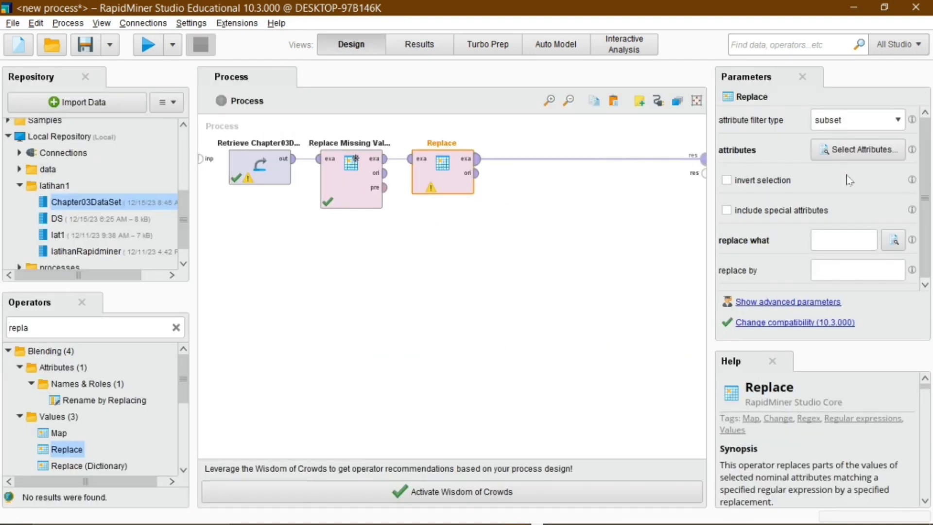
- Set the Replace operator's regular expression to any digit, [0-9], with N as the replacement
{"action": "left_click", "coordinate": [894, 240]}
{"action": "left_click", "coordinate": [560, 183]}
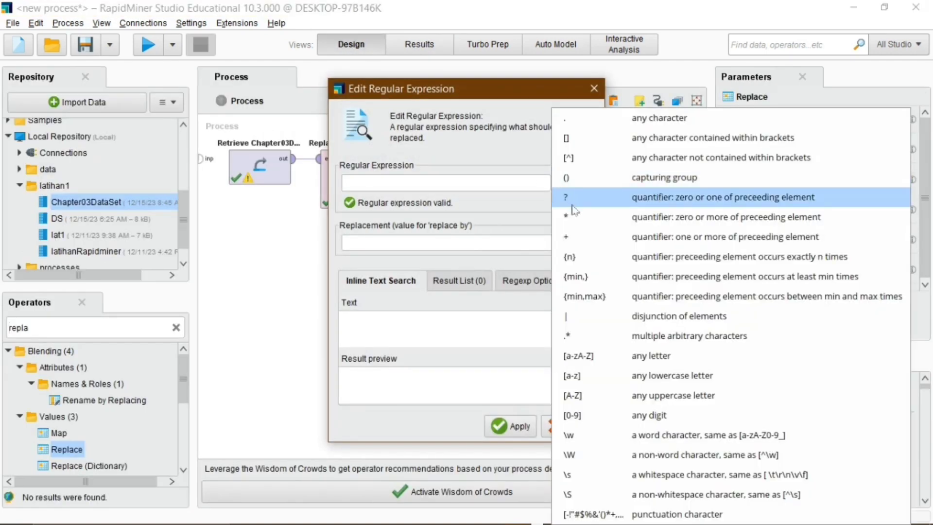
{"action": "left_click", "coordinate": [696, 418]}
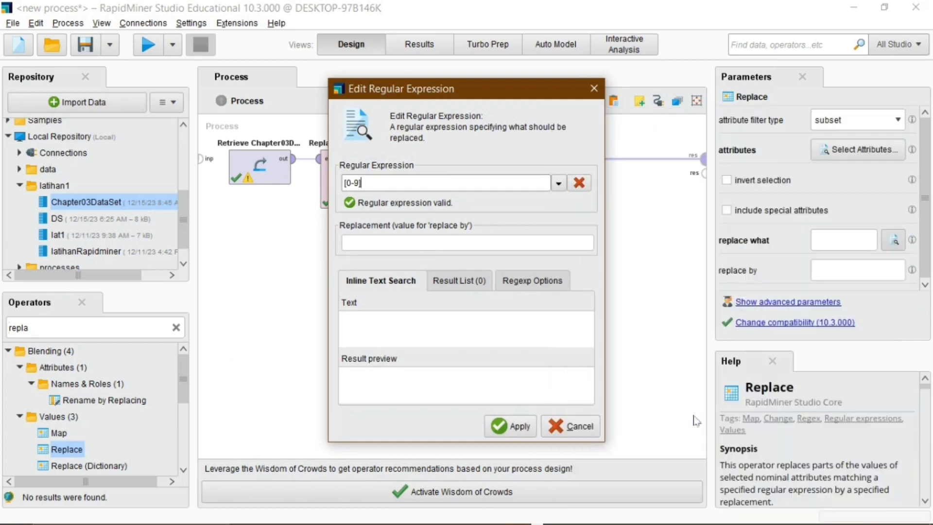
{"action": "left_click", "coordinate": [479, 240]}
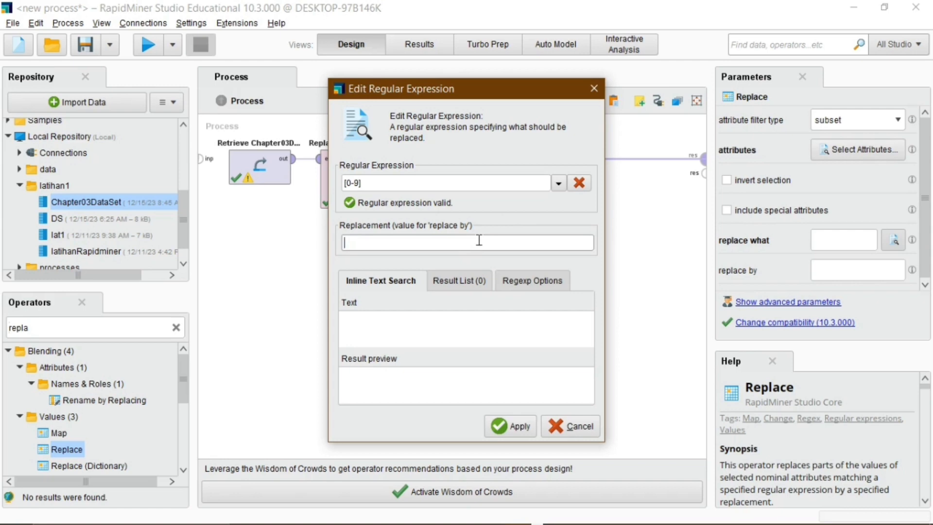
- Test the expression on the sample text 123, extend it to [0-9].* and apply it
{"action": "left_click", "coordinate": [384, 316]}
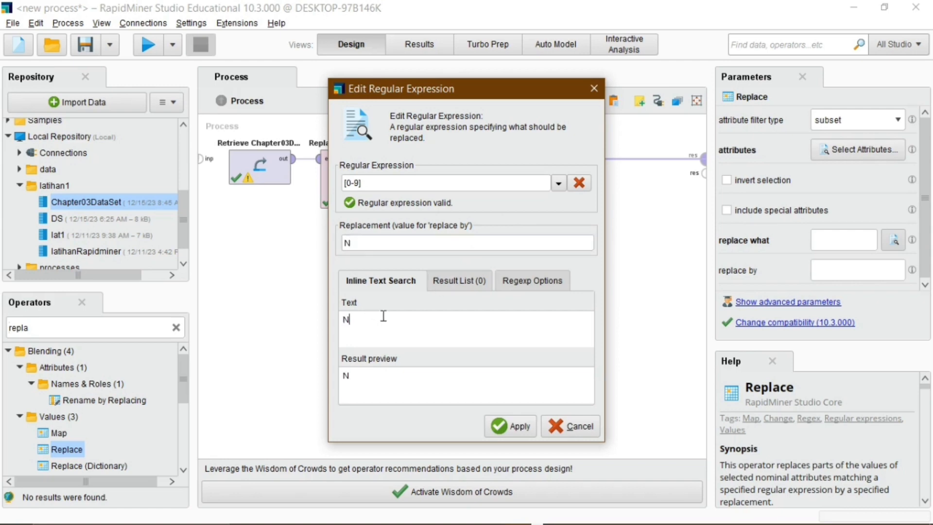
{"action": "type", "text": "123"}
{"action": "left_click", "coordinate": [558, 182]}
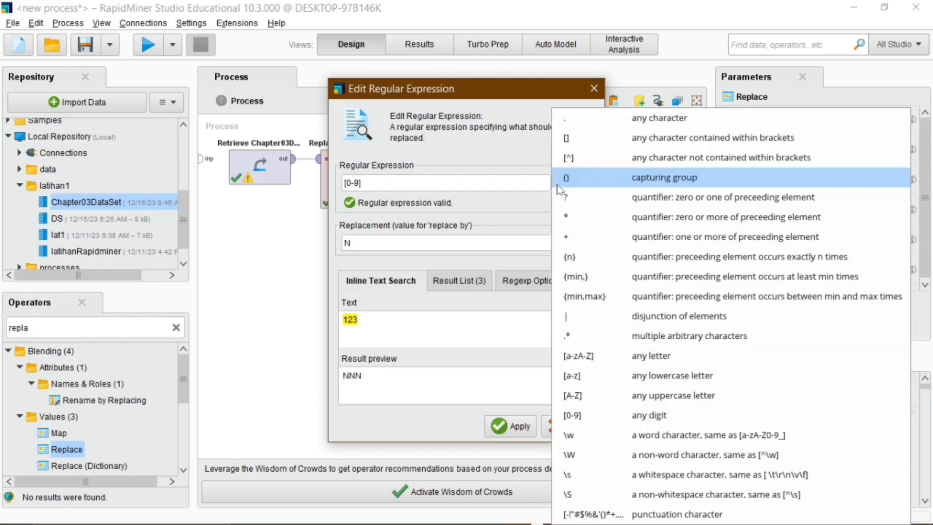
{"action": "left_click", "coordinate": [645, 340]}
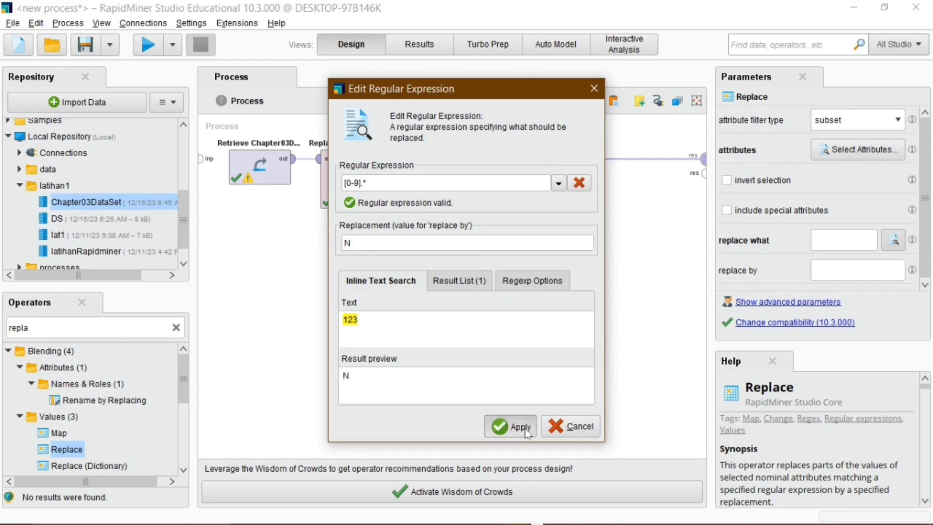
{"action": "left_click", "coordinate": [510, 426]}
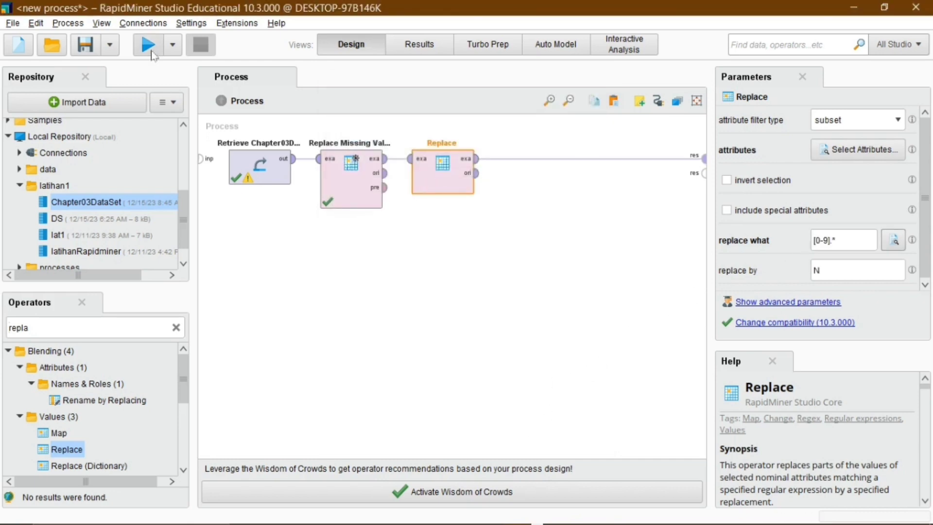
- Run the process, return to the design and clear the operator search
{"action": "left_click", "coordinate": [150, 51]}
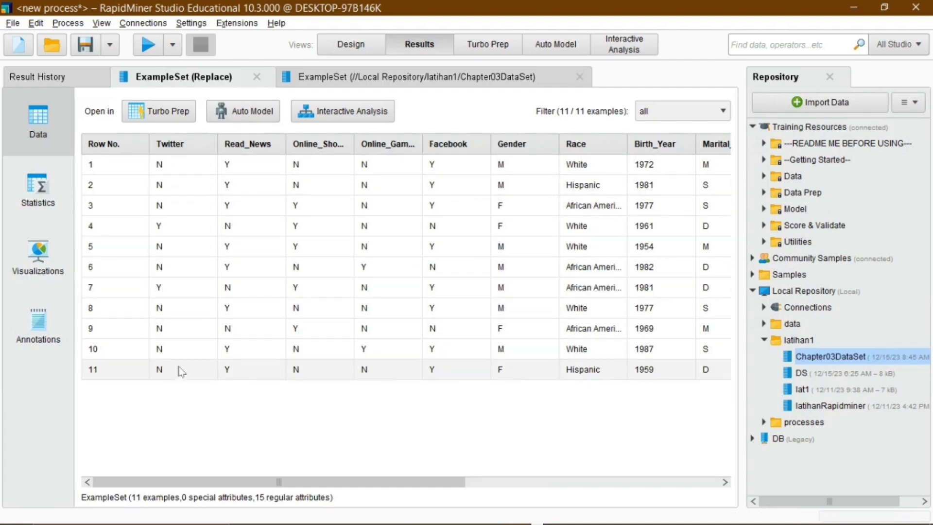
{"action": "key", "text": "F8"}
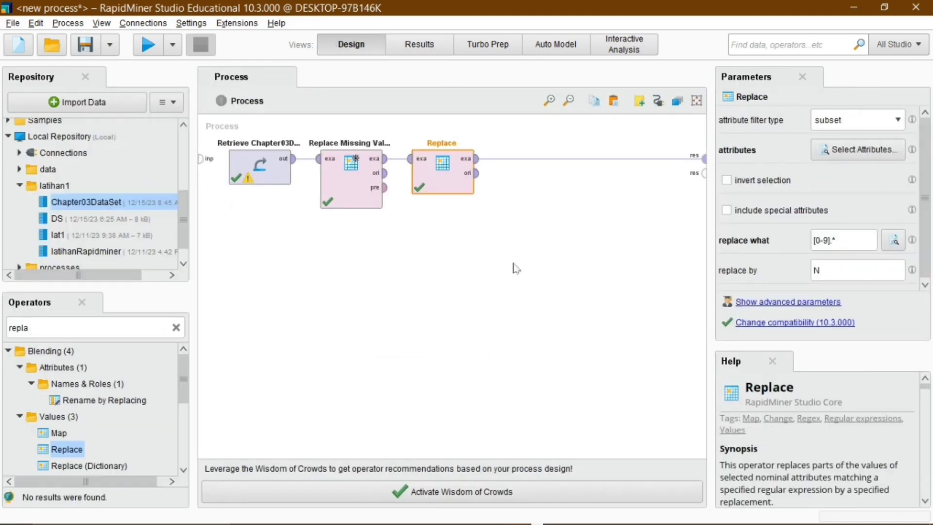
{"action": "left_click", "coordinate": [176, 327]}
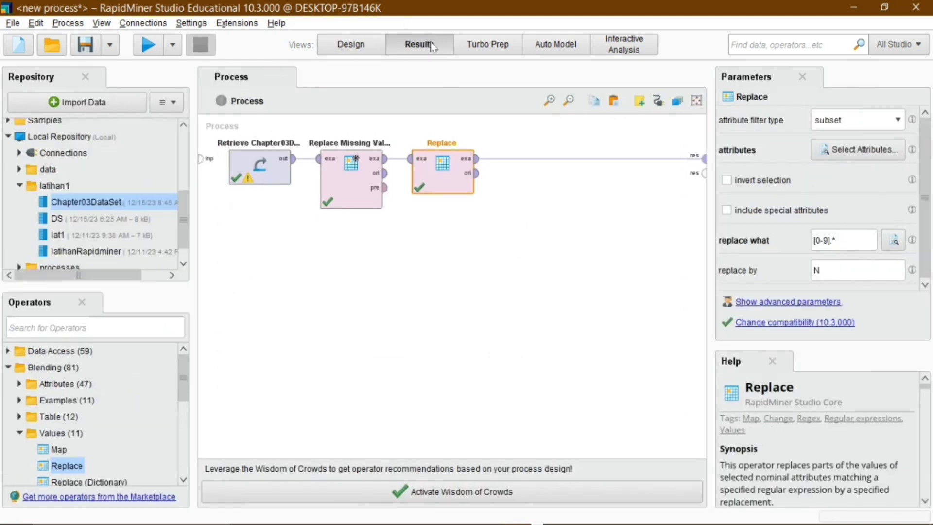
- Check the remaining columns up to Other_Social_Network in the Replace results for missing values, and return to the process design
{"action": "left_click", "coordinate": [422, 43]}
{"action": "left_click_drag", "start_coordinate": [419, 481], "coordinate": [686, 484]}
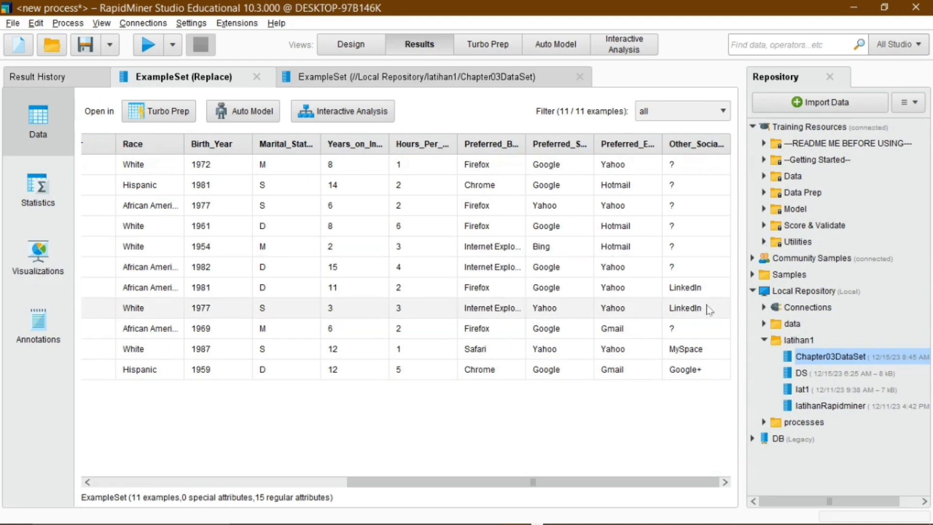
{"action": "left_click", "coordinate": [349, 46]}
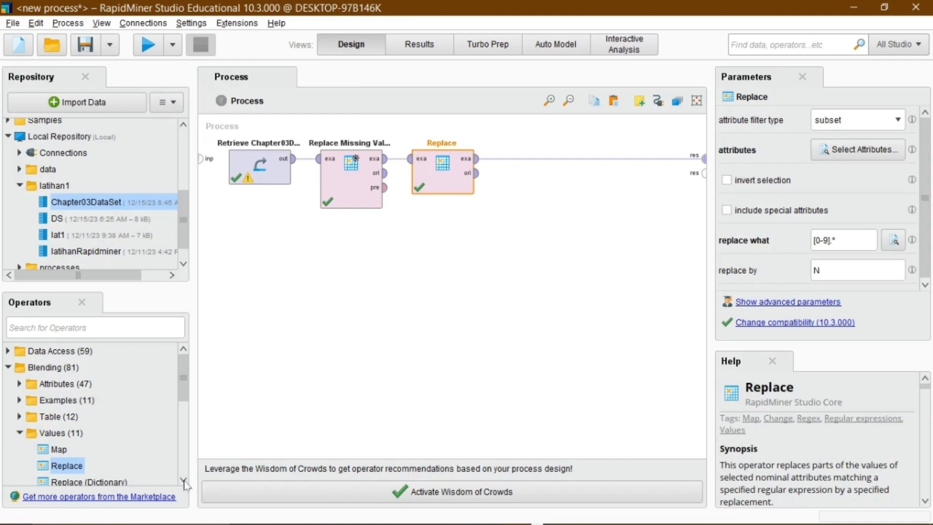
{"action": "left_click", "coordinate": [168, 330]}
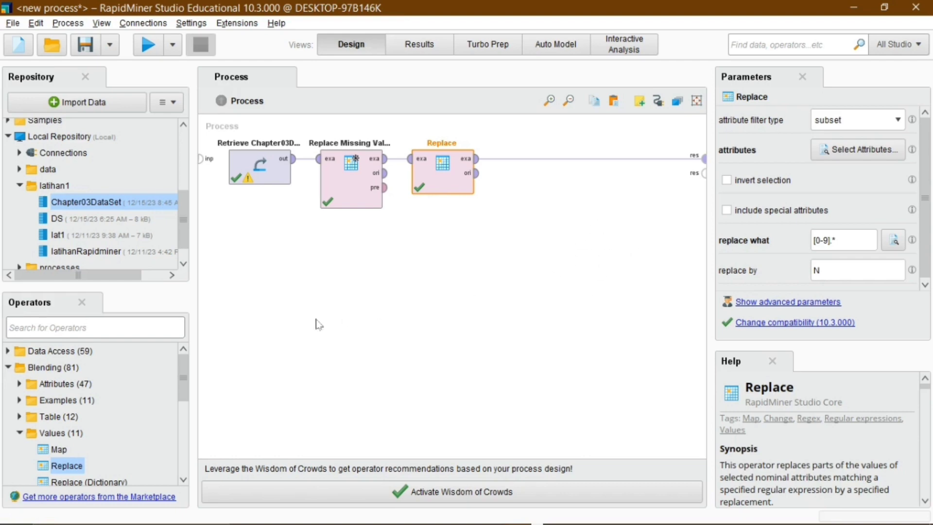
{"action": "left_click", "coordinate": [419, 43]}
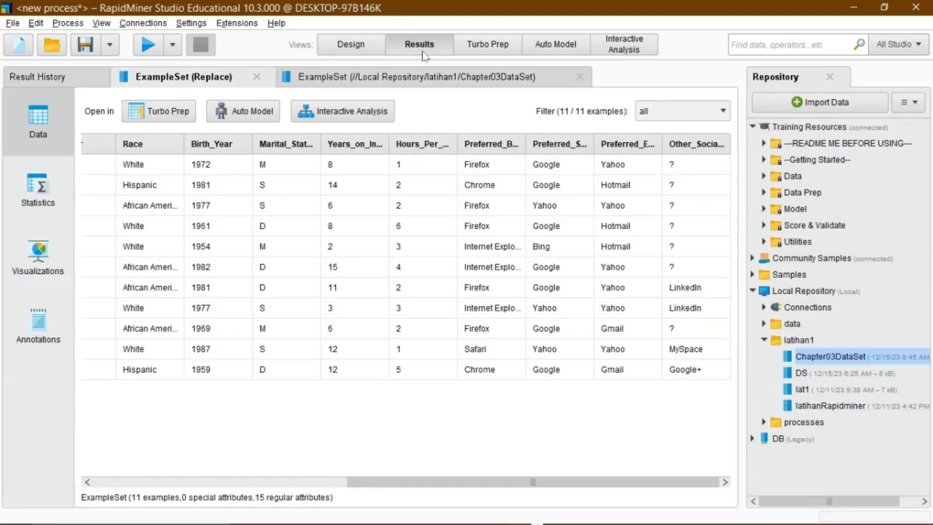
{"action": "left_click", "coordinate": [351, 44]}
- Search for the Multiply operator and insert it on the connection between Replace and the process result port
{"action": "left_click", "coordinate": [145, 331]}
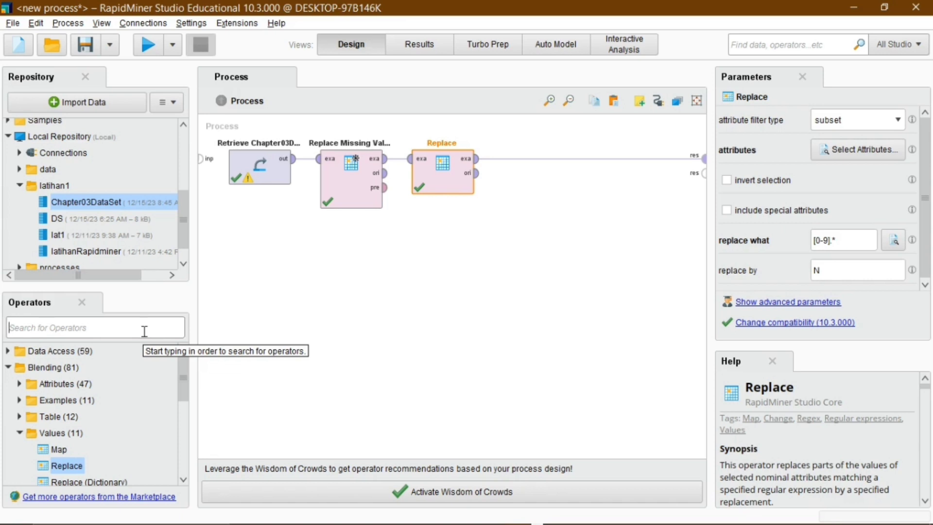
{"action": "type", "text": "multi"}
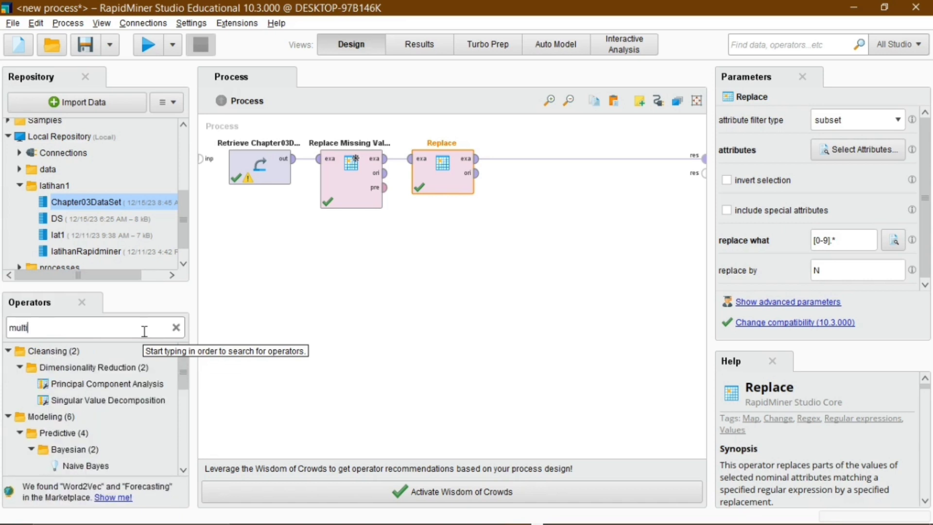
{"action": "type", "text": "p"}
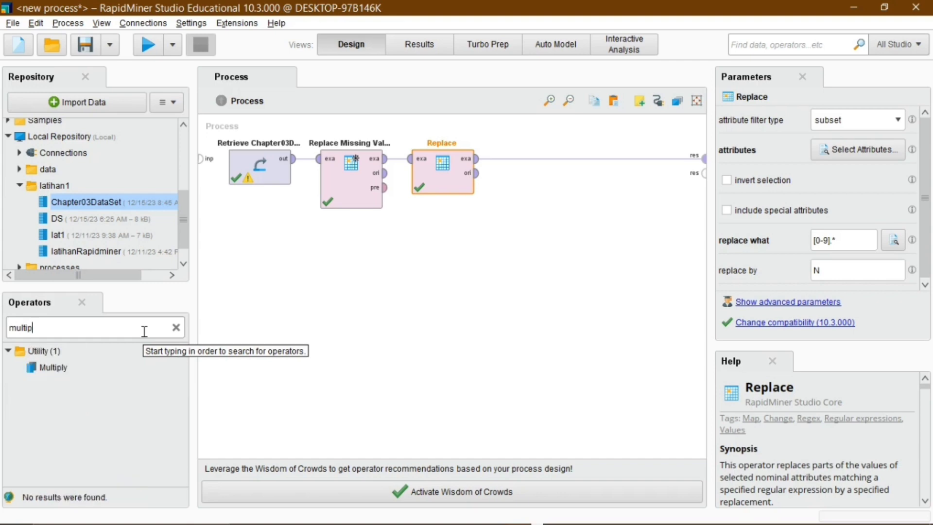
{"action": "left_click_drag", "start_coordinate": [53, 367], "coordinate": [512, 158]}
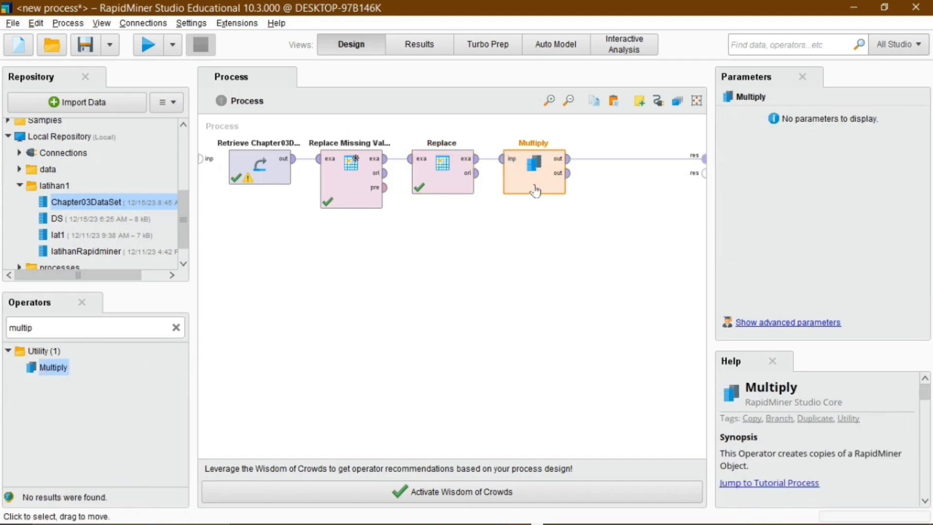
- Search for the filter operators and insert Filter Examples on the connection between Multiply and the process result port
{"action": "left_click", "coordinate": [107, 326]}
{"action": "key", "text": "BackSpace"}
{"action": "type", "text": "fil"}
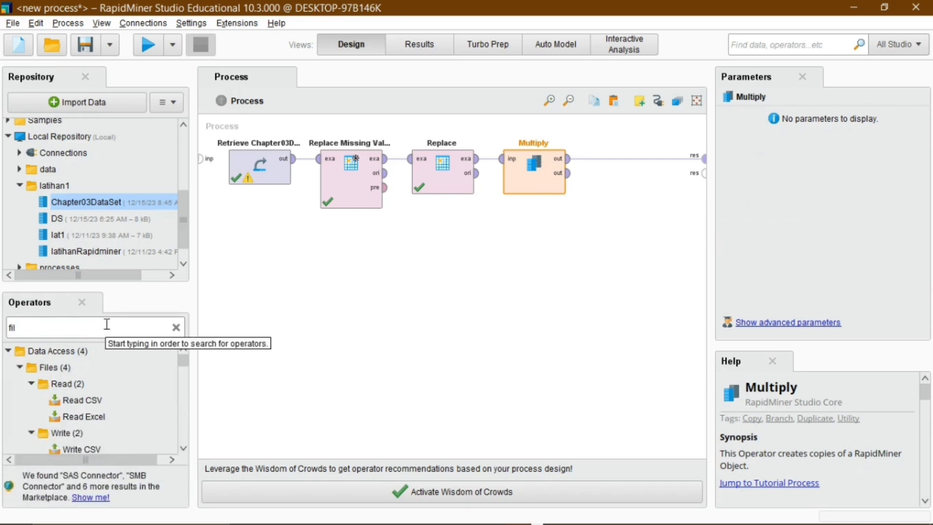
{"action": "type", "text": "ter"}
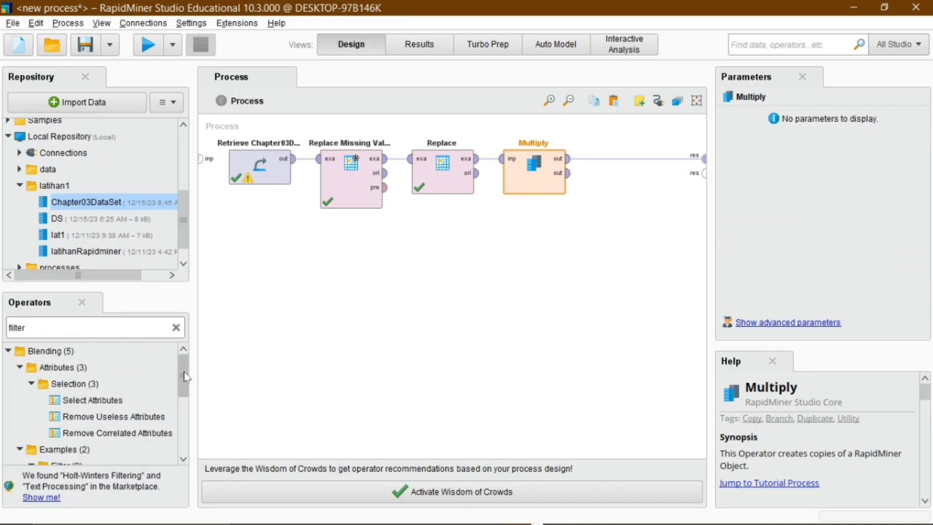
{"action": "left_click_drag", "start_coordinate": [185, 377], "coordinate": [184, 405]}
{"action": "left_click_drag", "start_coordinate": [92, 400], "coordinate": [134, 396]}
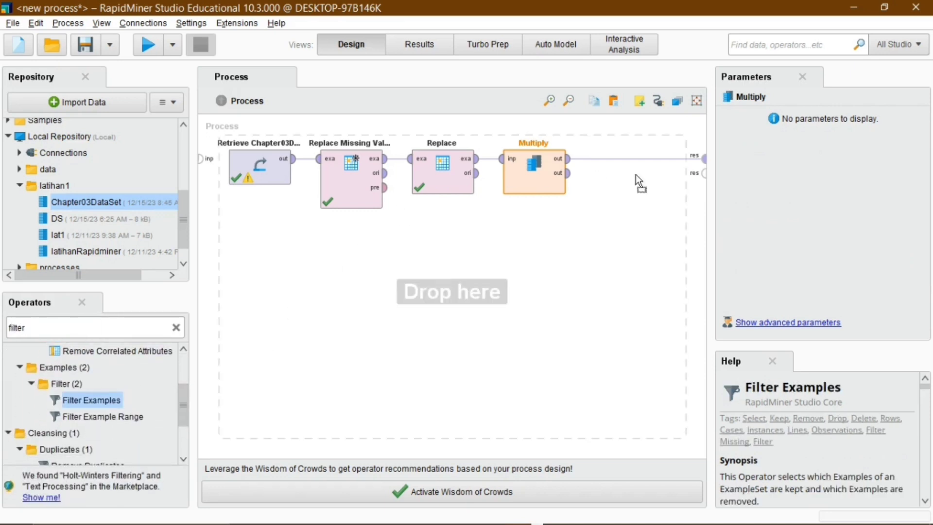
{"action": "left_click_drag", "start_coordinate": [636, 174], "coordinate": [622, 167]}
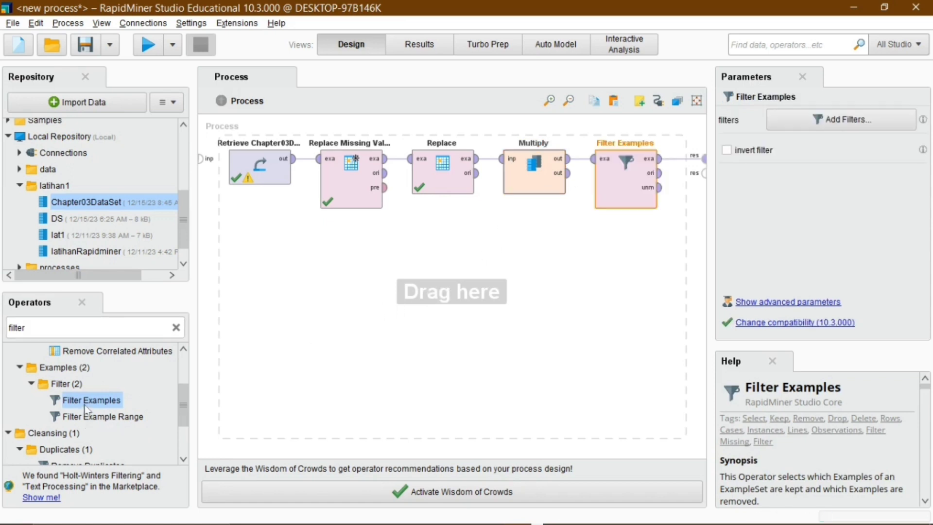
- Add a second Filter Examples operator below the first, fed by Multiply's second output, and connect its example output to the second result port
{"action": "left_click_drag", "start_coordinate": [87, 410], "coordinate": [625, 253]}
{"action": "left_click", "coordinate": [568, 173]}
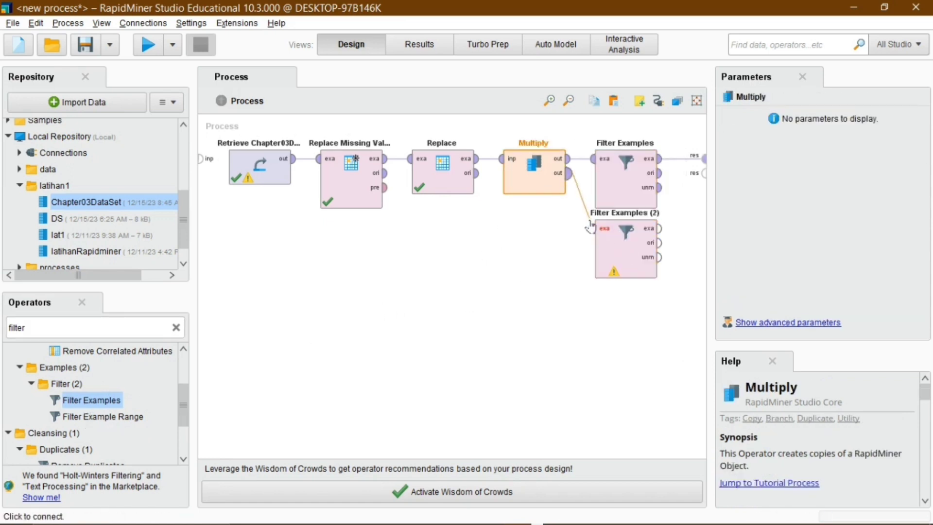
{"action": "left_click", "coordinate": [592, 227]}
{"action": "left_click", "coordinate": [660, 228]}
{"action": "left_click", "coordinate": [704, 187]}
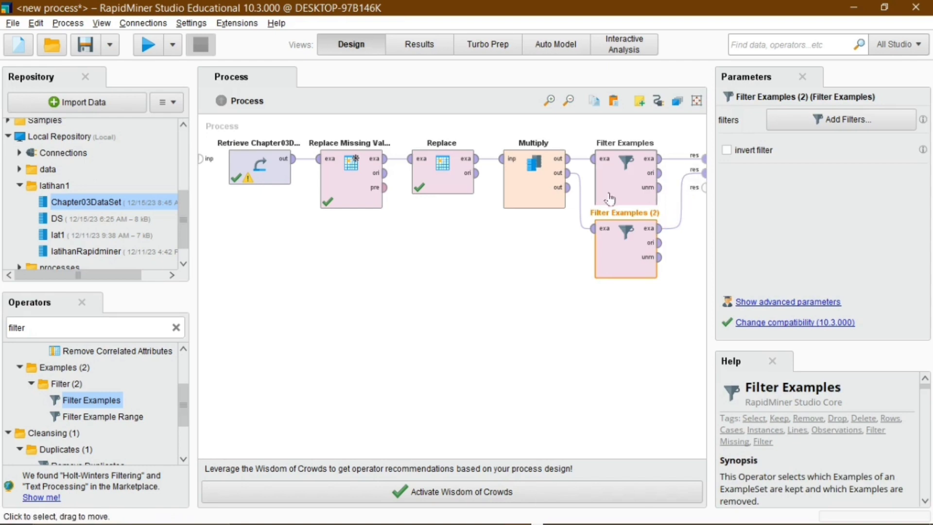
{"action": "left_click", "coordinate": [610, 199]}
{"action": "left_click", "coordinate": [841, 119]}
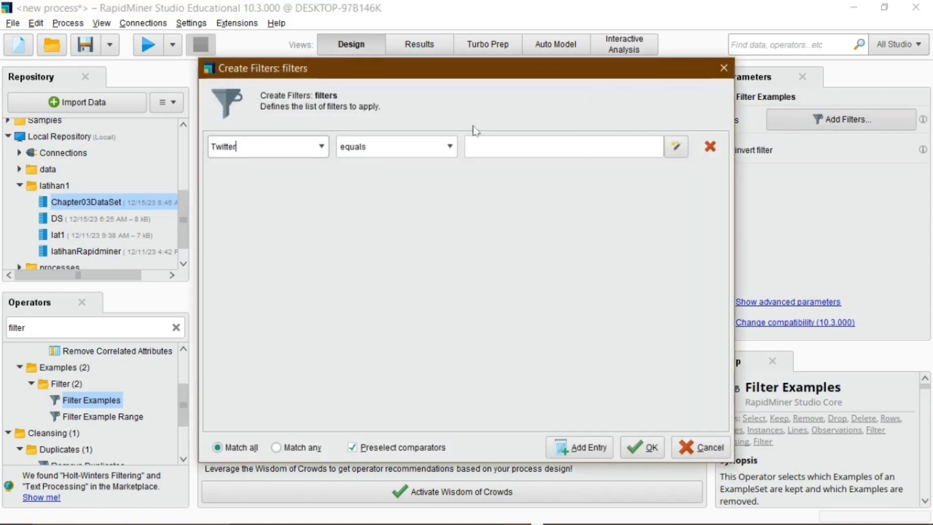
{"action": "left_click", "coordinate": [321, 147]}
{"action": "scroll", "coordinate": [323, 214], "scroll_direction": "down", "scroll_amount": 3}
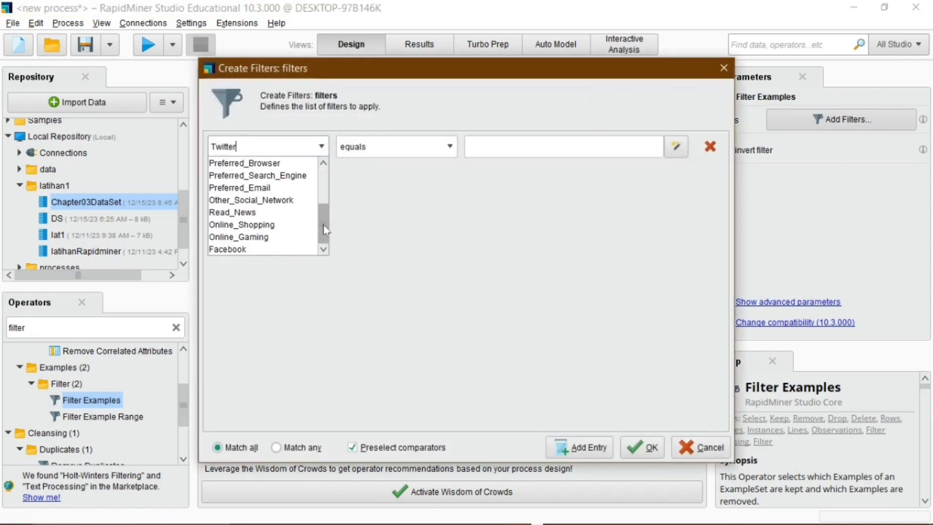
{"action": "scroll", "coordinate": [325, 214], "scroll_direction": "up", "scroll_amount": 3}
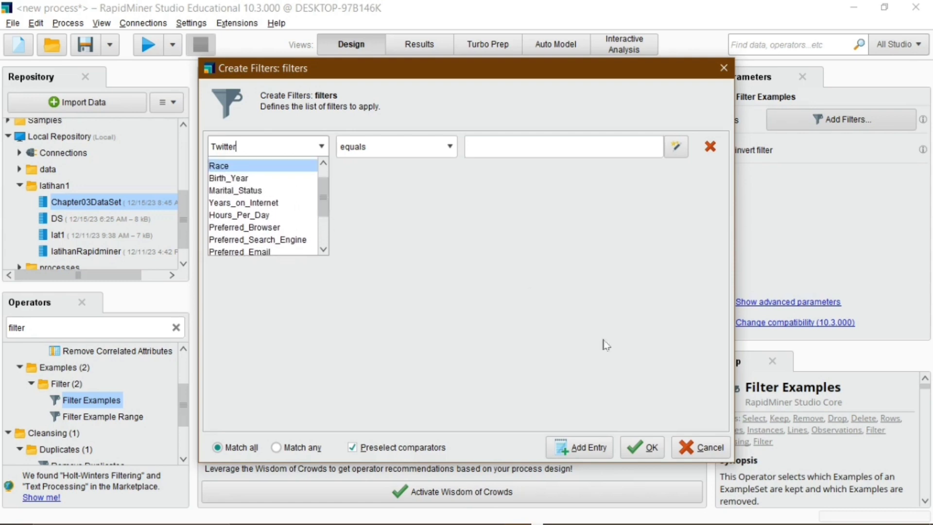
{"action": "left_click", "coordinate": [705, 445]}
{"action": "key", "text": "F11"}
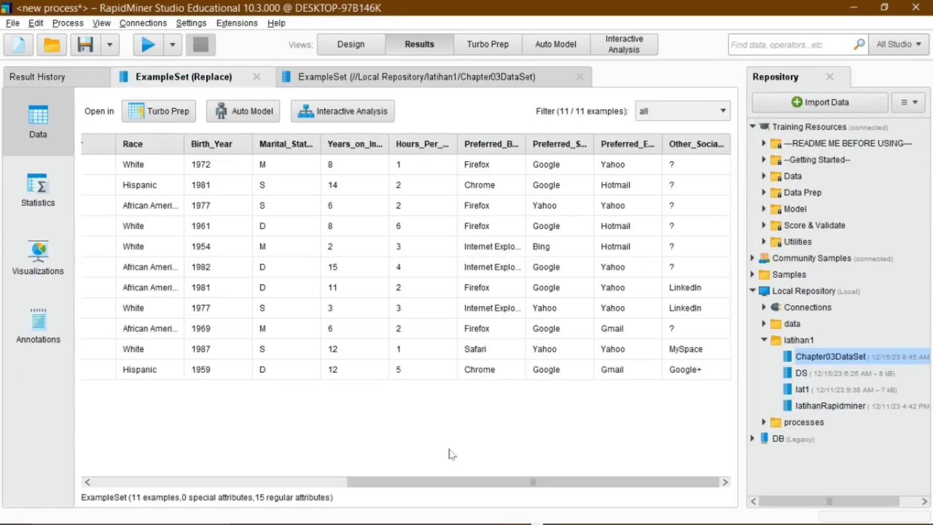
{"action": "left_click", "coordinate": [346, 43]}
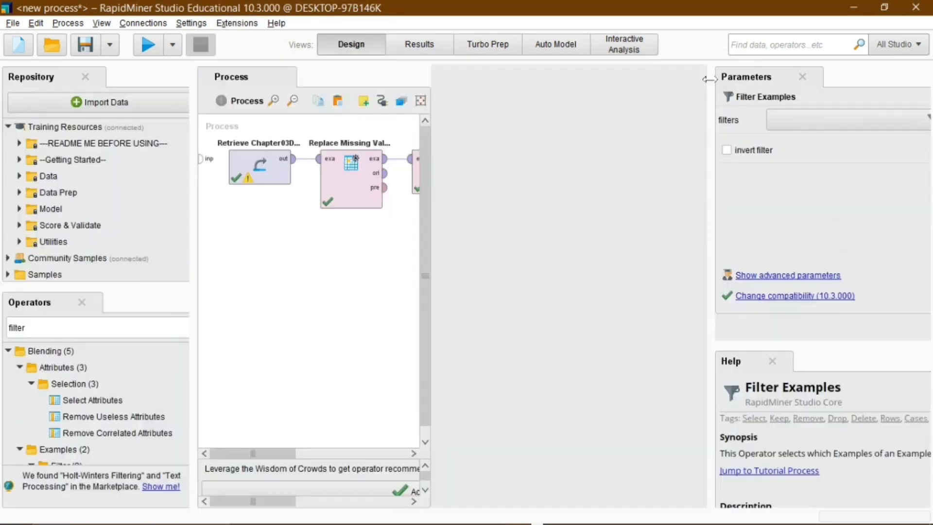
- Add a filter to the first Filter Examples operator that keeps examples whose Other_Social_Network is not missing
{"action": "left_click", "coordinate": [826, 119]}
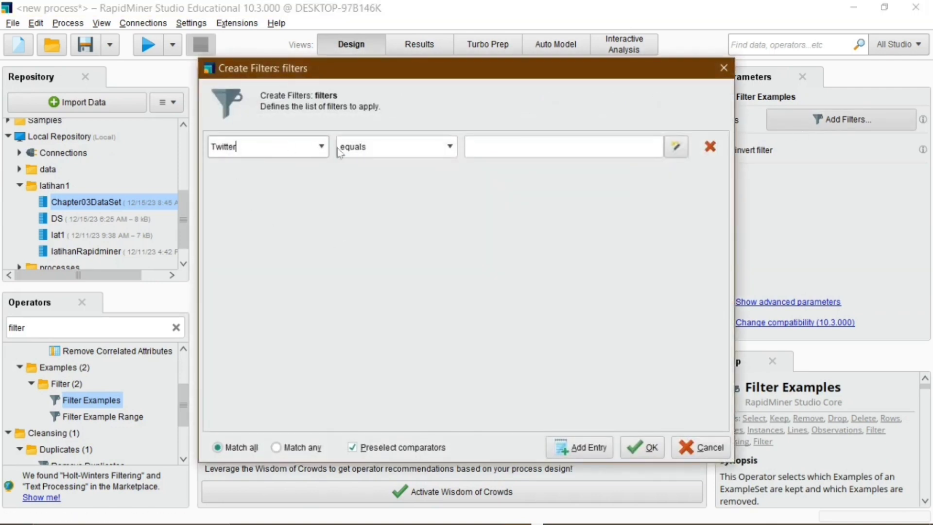
{"action": "left_click", "coordinate": [321, 146]}
{"action": "left_click_drag", "start_coordinate": [324, 188], "coordinate": [324, 229]}
{"action": "left_click", "coordinate": [263, 193]}
{"action": "left_click", "coordinate": [370, 146]}
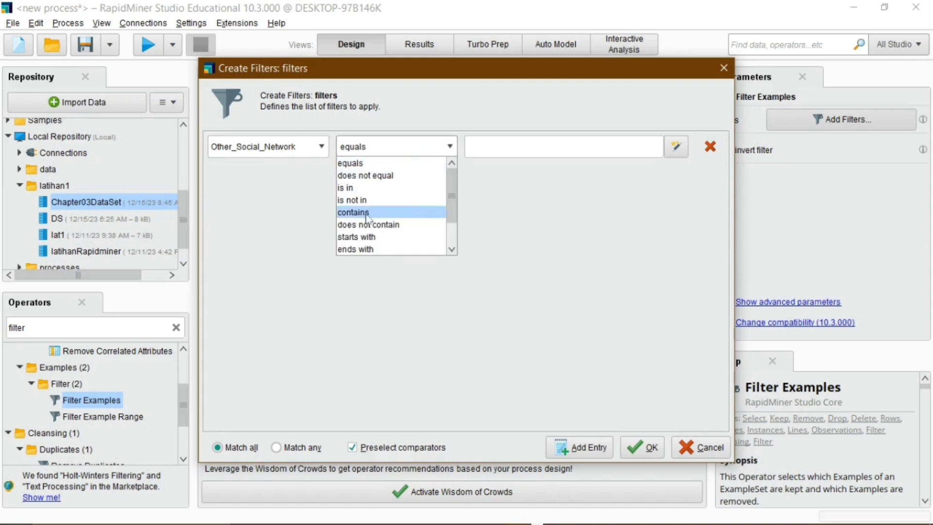
{"action": "scroll", "coordinate": [389, 228], "scroll_direction": "down", "scroll_amount": 1}
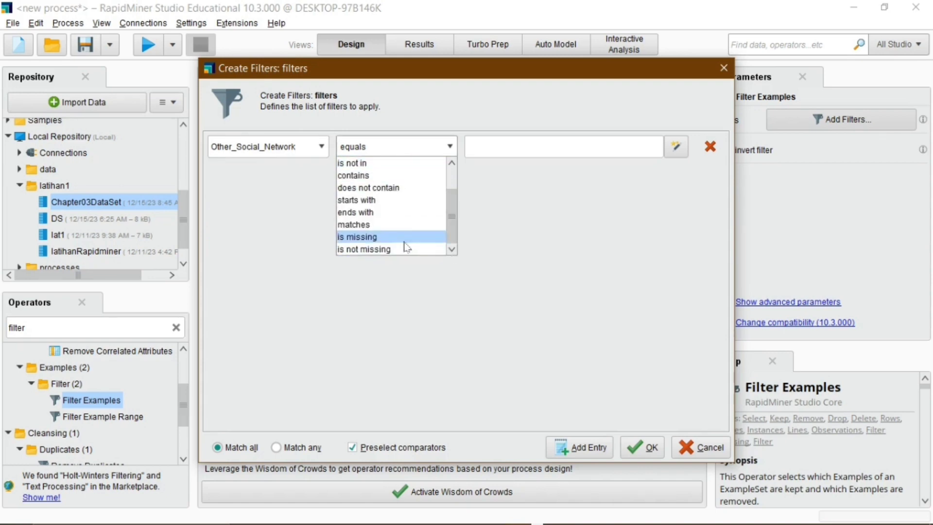
{"action": "left_click", "coordinate": [416, 249]}
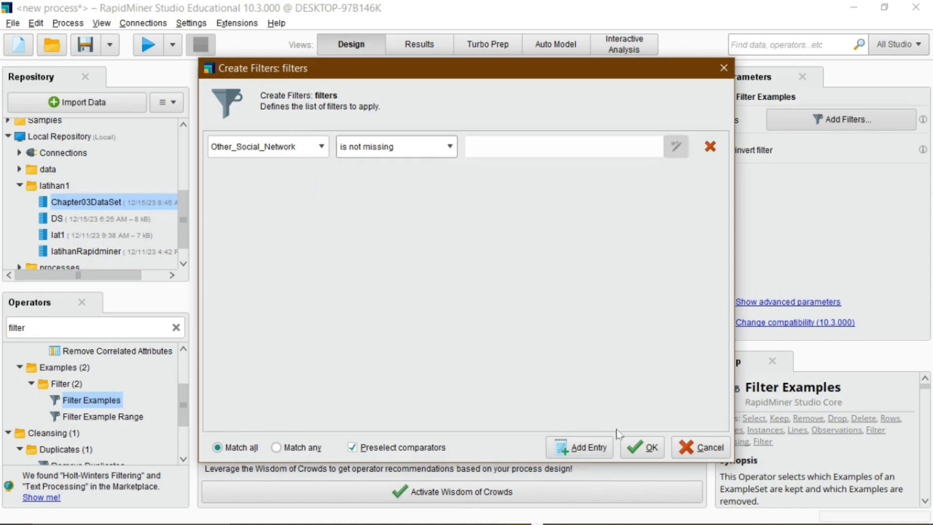
{"action": "left_click", "coordinate": [642, 448]}
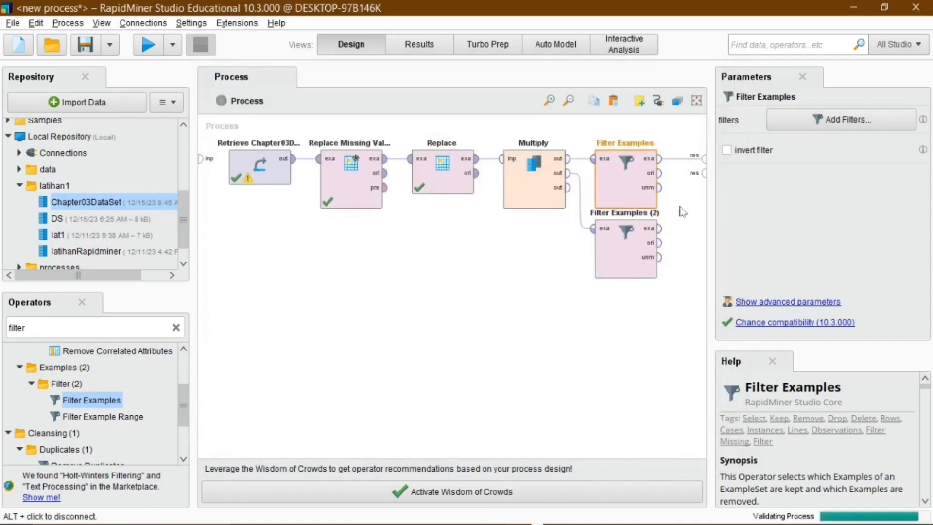
- Disable the second Filter Examples operator below the first one
{"action": "left_click", "coordinate": [626, 246]}
{"action": "right_click", "coordinate": [601, 246]}
{"action": "left_click", "coordinate": [656, 273]}
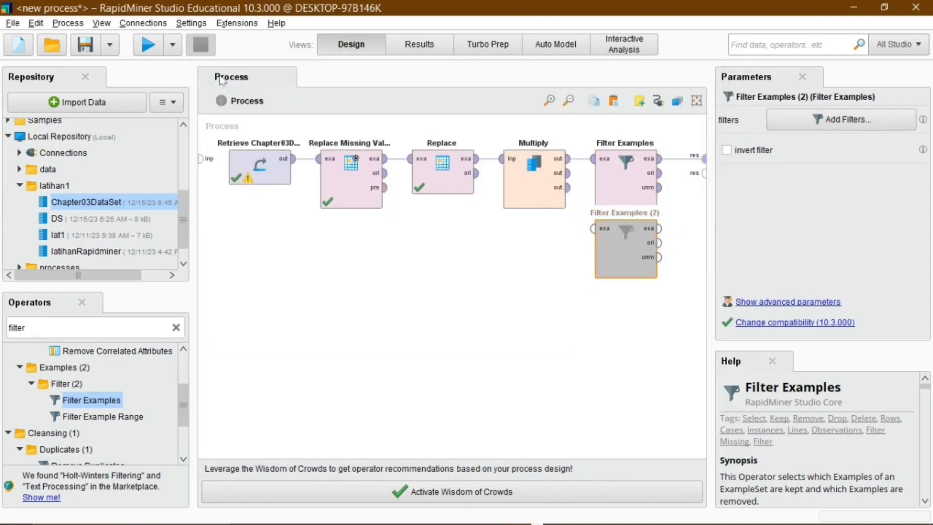
- Run the process, check the Other_Social_Network column in the filtered results, and return to the process design
{"action": "left_click", "coordinate": [149, 46]}
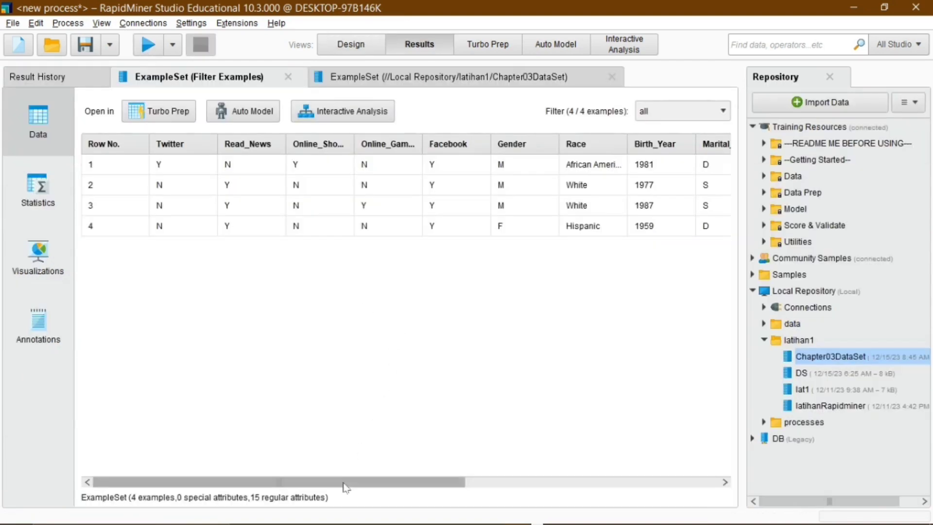
{"action": "left_click_drag", "start_coordinate": [374, 481], "coordinate": [632, 482]}
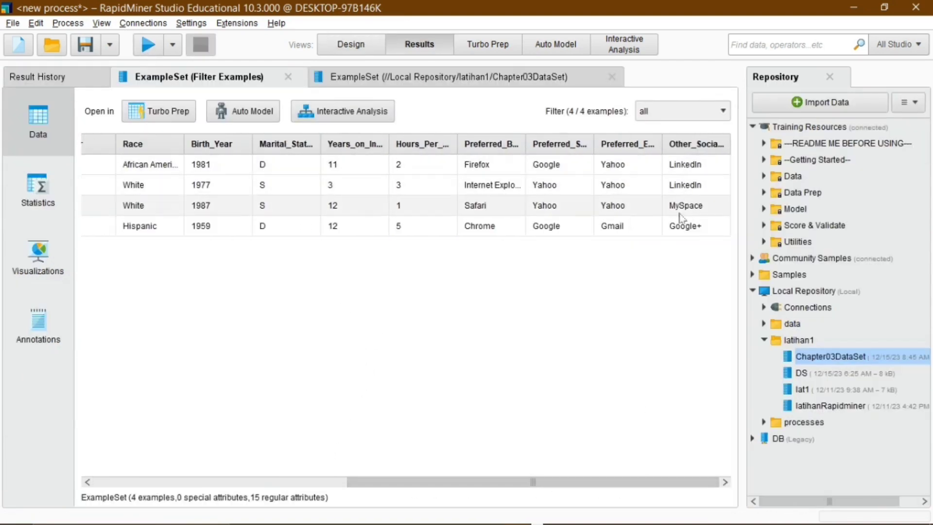
{"action": "left_click_drag", "start_coordinate": [534, 482], "coordinate": [230, 465]}
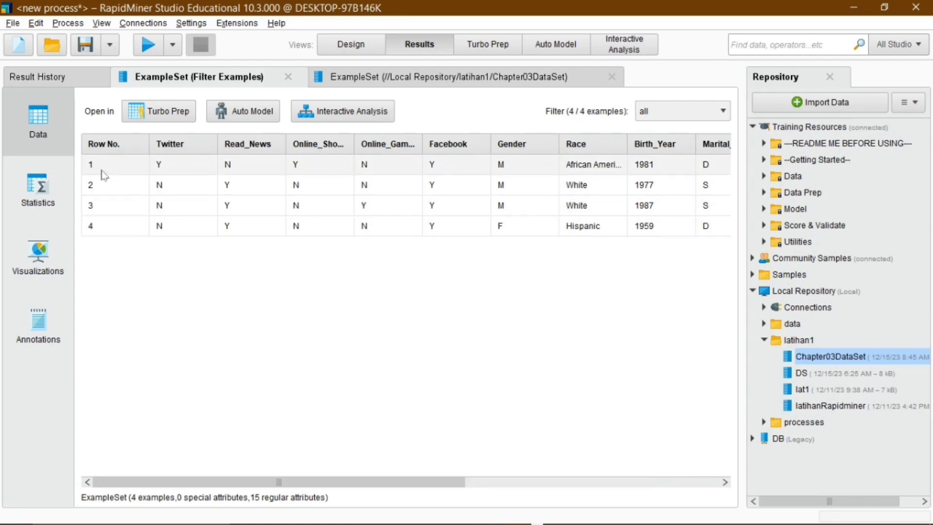
{"action": "left_click", "coordinate": [351, 44]}
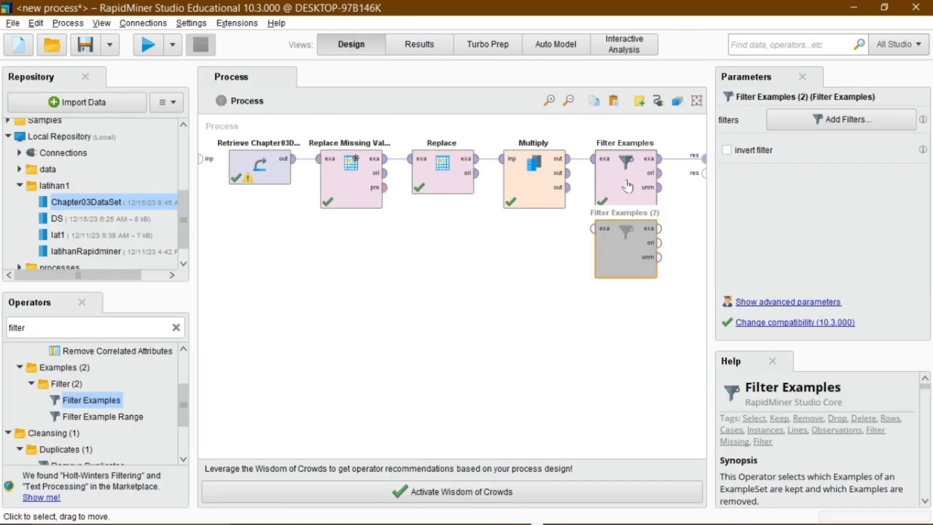
- Reroute Multiply's first output to the second Filter Examples operator, connect that to a result port, and disconnect the first filter from its result port
{"action": "left_click", "coordinate": [568, 158]}
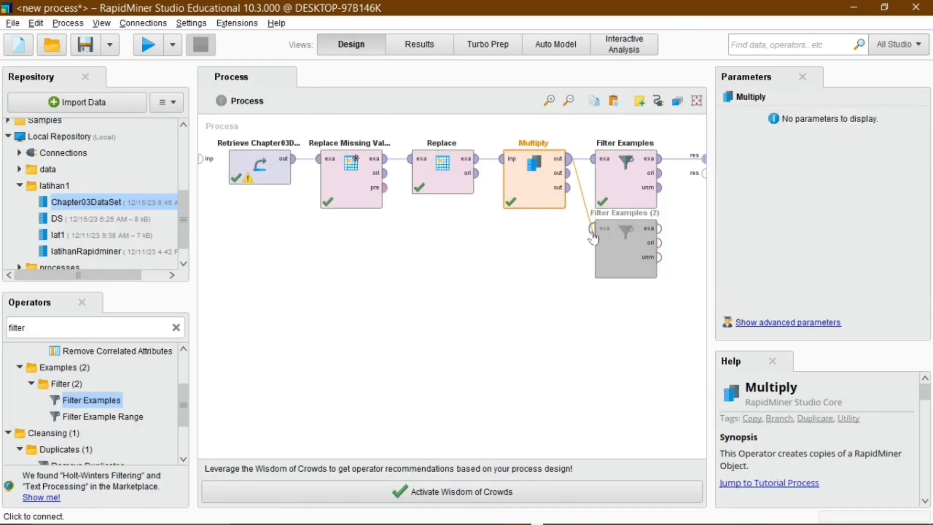
{"action": "left_click", "coordinate": [593, 228]}
{"action": "left_click", "coordinate": [659, 228]}
{"action": "left_click", "coordinate": [704, 170]}
{"action": "left_click", "coordinate": [704, 158], "text": "alt"}
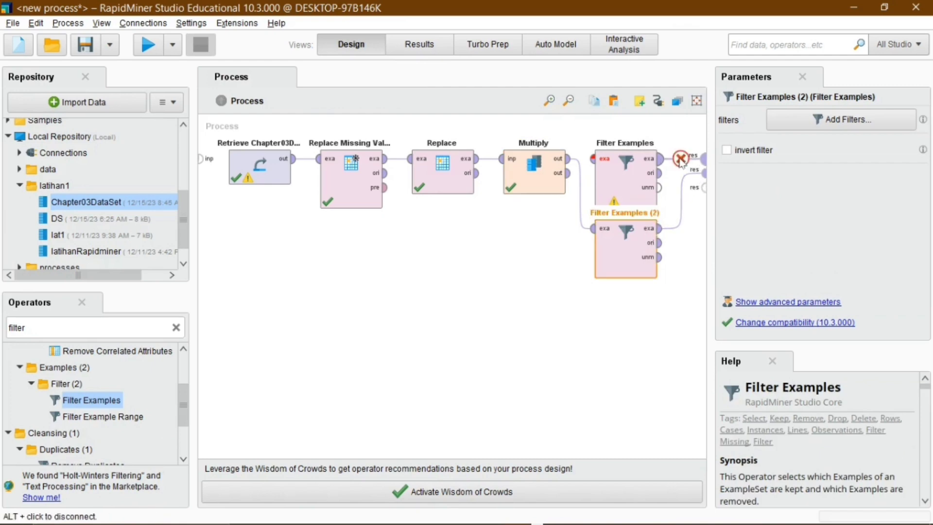
- Add a filter to the second Filter Examples operator that keeps examples whose Other_Social_Network is missing
{"action": "left_click", "coordinate": [844, 119]}
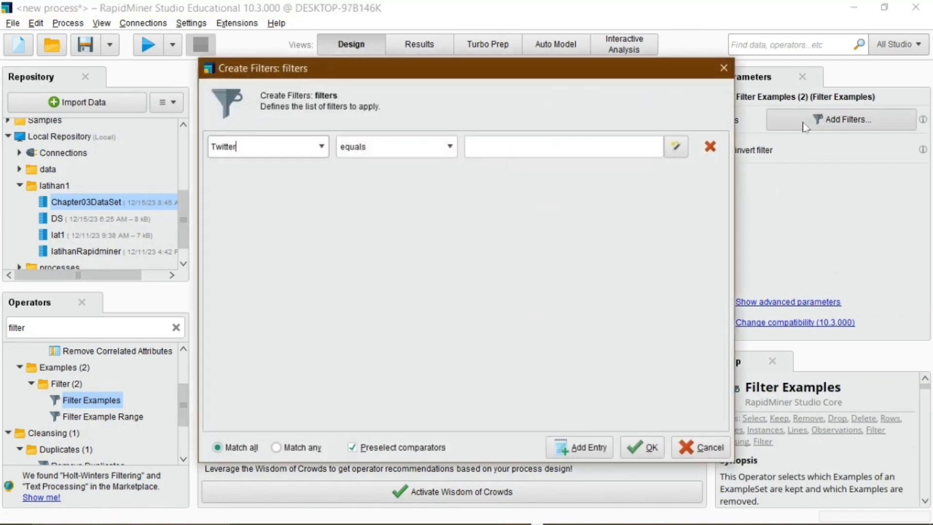
{"action": "left_click", "coordinate": [311, 147]}
{"action": "left_click_drag", "start_coordinate": [321, 186], "coordinate": [323, 228]}
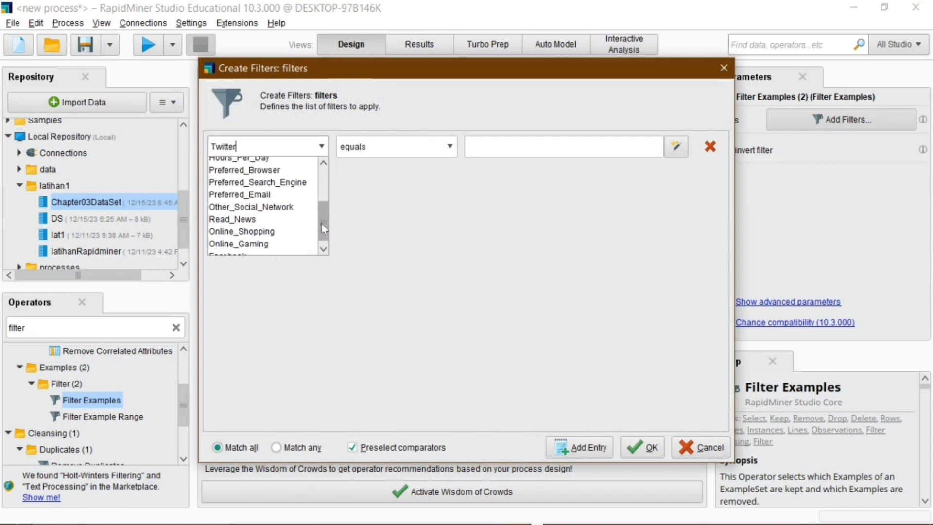
{"action": "left_click", "coordinate": [298, 209]}
{"action": "left_click", "coordinate": [423, 148]}
{"action": "scroll", "coordinate": [413, 243], "scroll_direction": "down", "scroll_amount": 1}
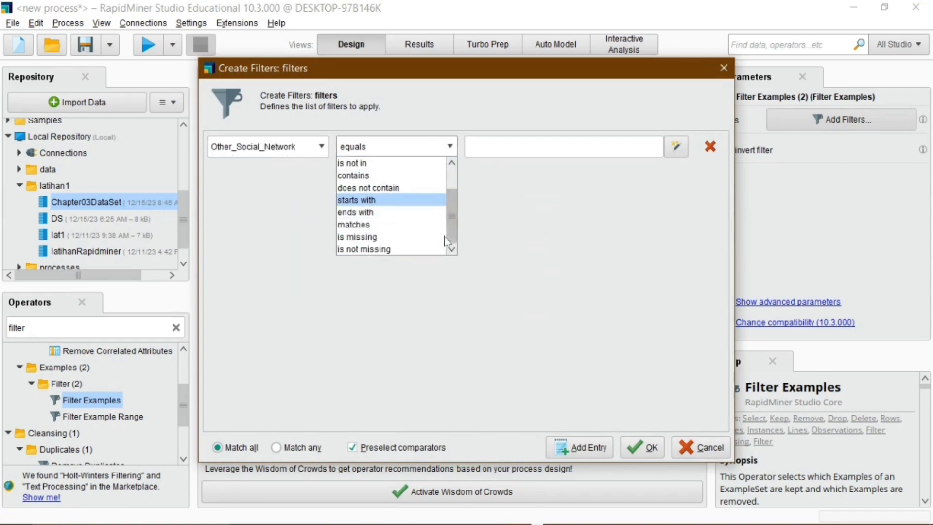
{"action": "left_click", "coordinate": [410, 238]}
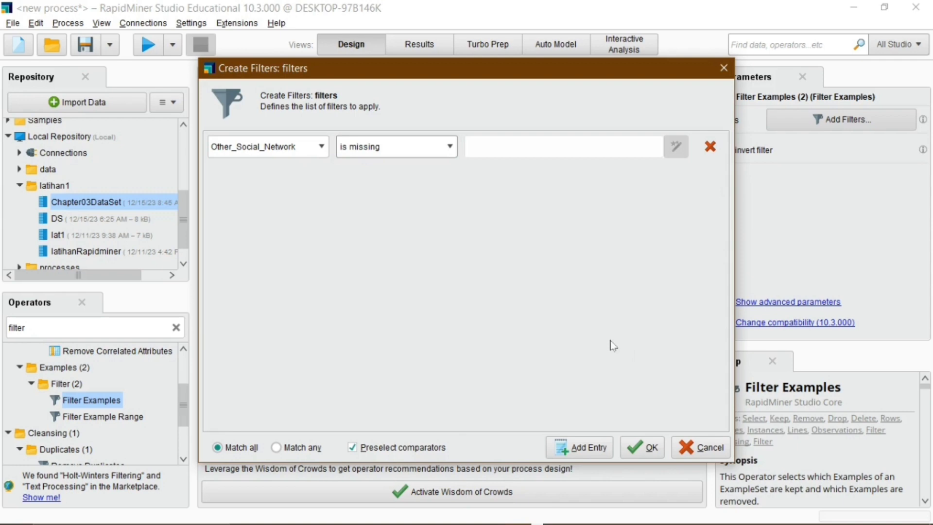
{"action": "left_click", "coordinate": [651, 448]}
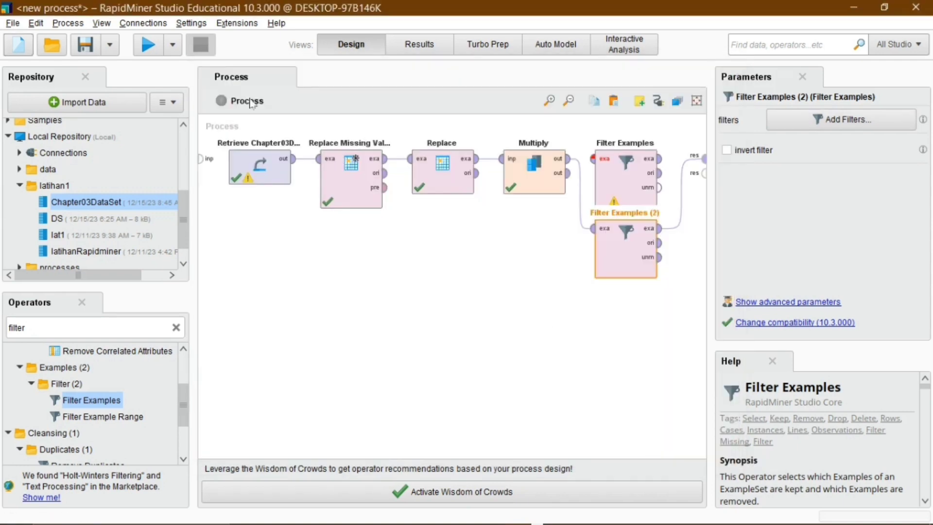
- Try to run the process, and disable the unconnected first Filter Examples operator
{"action": "left_click", "coordinate": [149, 44]}
{"action": "right_click", "coordinate": [611, 182]}
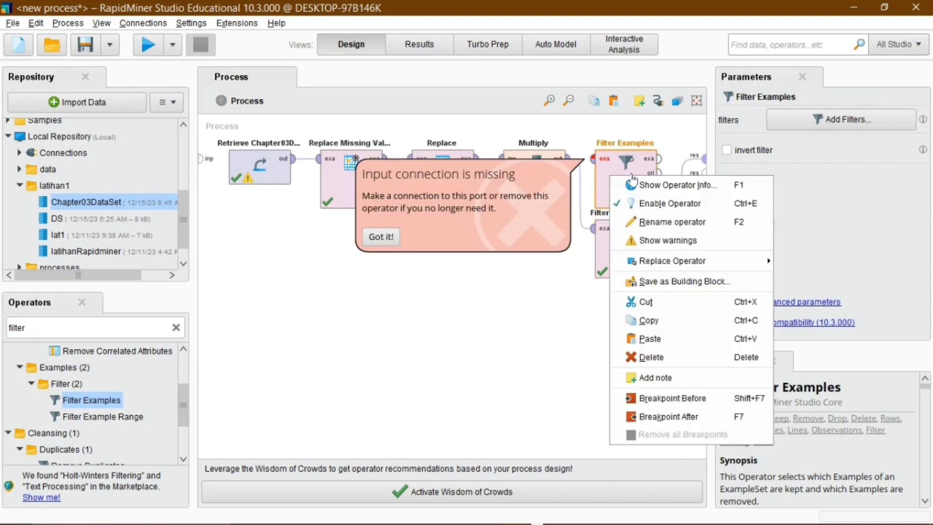
{"action": "left_click", "coordinate": [631, 203]}
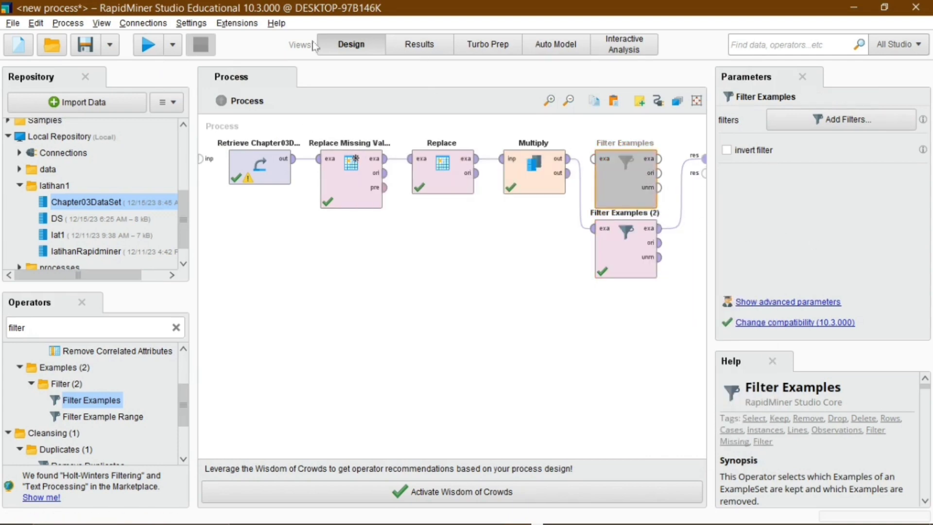
- Run the process, examine all columns of the second filter's results up to Other_Social_Network, and return to the process design
{"action": "left_click", "coordinate": [148, 45]}
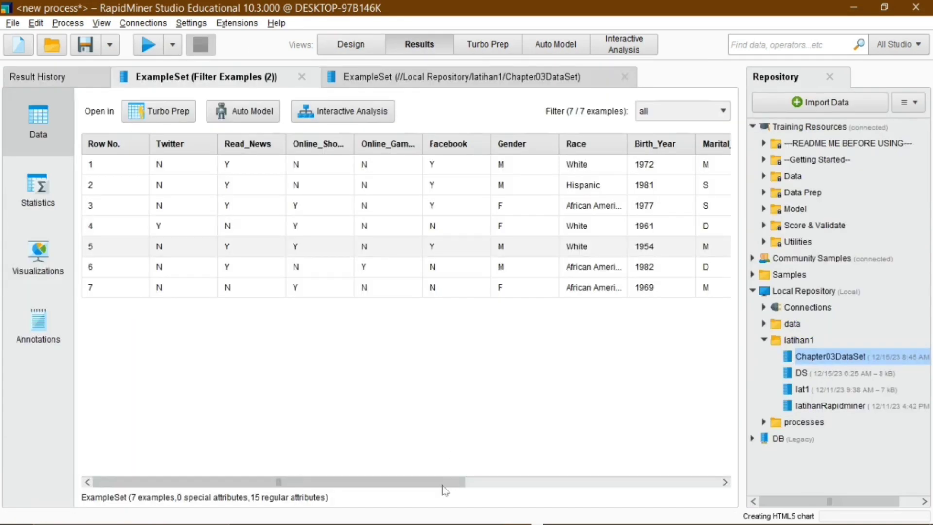
{"action": "left_click_drag", "start_coordinate": [503, 481], "coordinate": [675, 440]}
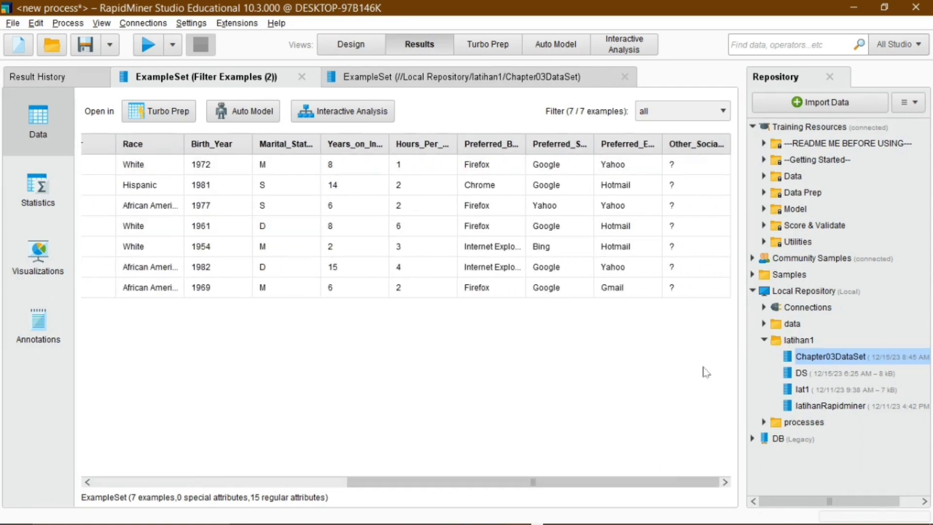
{"action": "left_click_drag", "start_coordinate": [686, 486], "coordinate": [479, 483]}
{"action": "left_click_drag", "start_coordinate": [342, 482], "coordinate": [282, 484]}
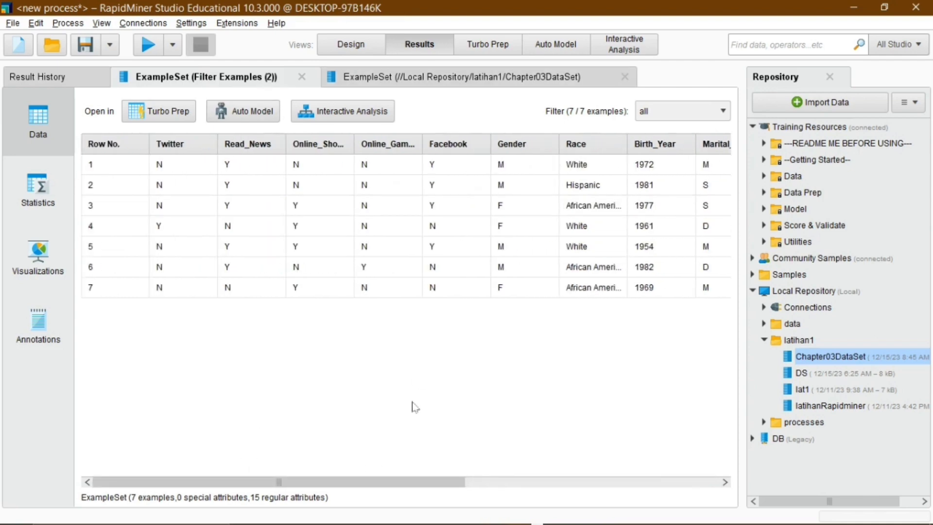
{"action": "left_click_drag", "start_coordinate": [395, 482], "coordinate": [486, 243]}
{"action": "left_click", "coordinate": [376, 47]}
- Move the second Filter Examples operator further down and remove its connections to Multiply and the process result port
{"action": "left_click_drag", "start_coordinate": [594, 274], "coordinate": [577, 352]}
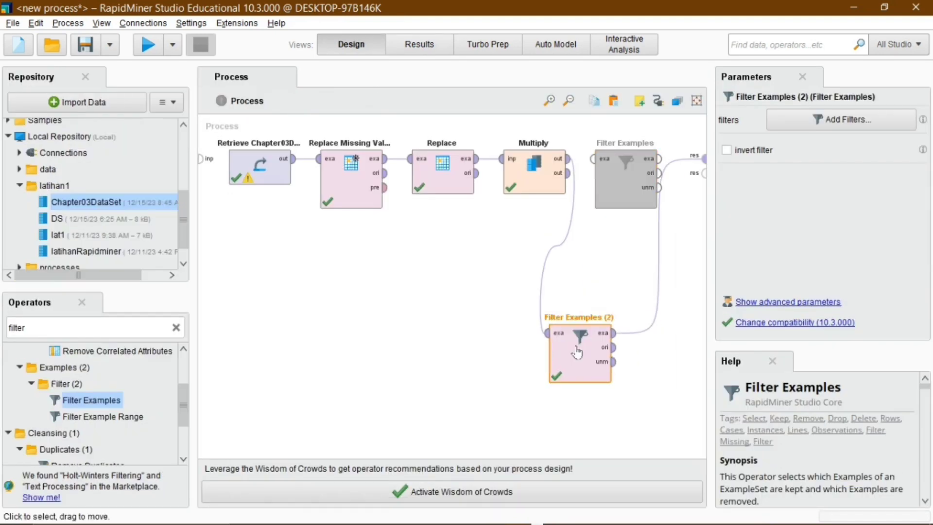
{"action": "left_click", "coordinate": [656, 241]}
{"action": "left_click", "coordinate": [557, 245]}
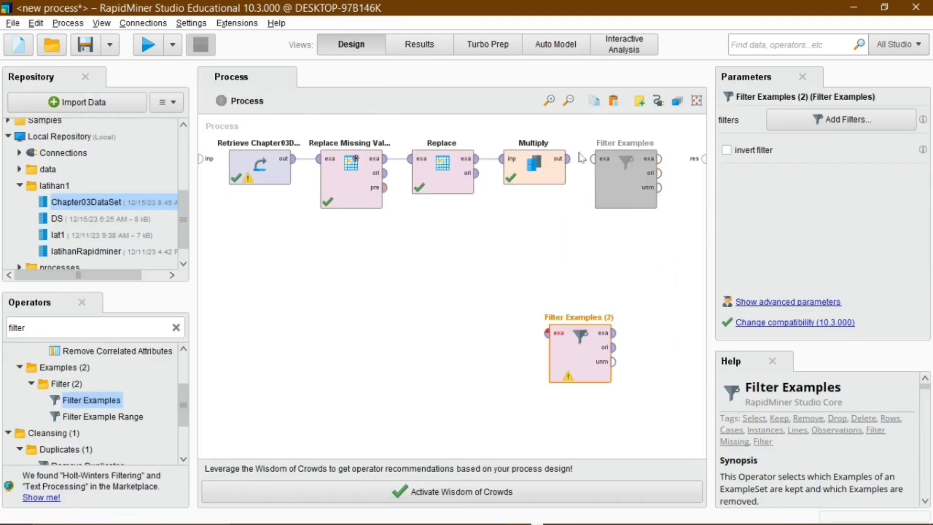
- Connect the Multiply operator's first output to the first Filter Examples and its second output to the second Filter Examples
{"action": "left_click", "coordinate": [569, 158]}
{"action": "left_click", "coordinate": [592, 158]}
{"action": "left_click", "coordinate": [569, 173]}
{"action": "left_click", "coordinate": [545, 334]}
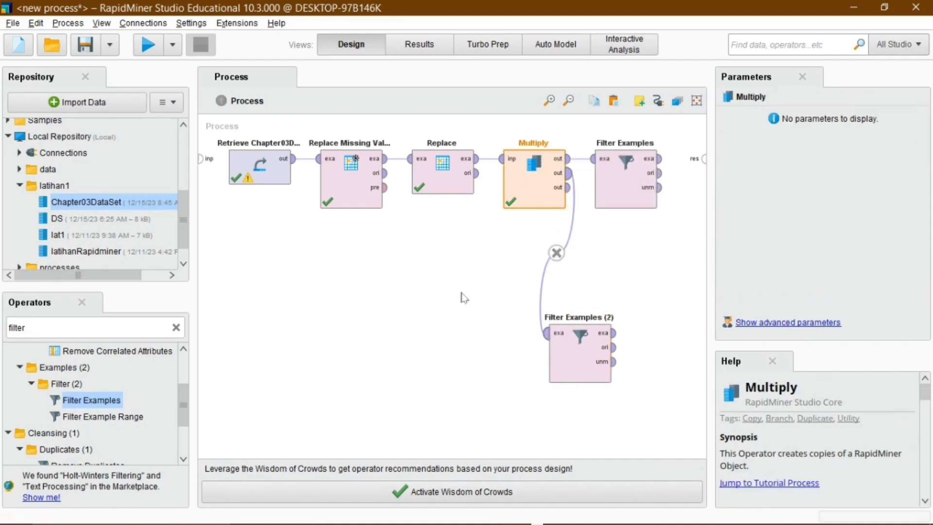
- Find the Select Attributes operator by searching for "sel" and place it beside the second Filter Examples operator
{"action": "left_click", "coordinate": [176, 328]}
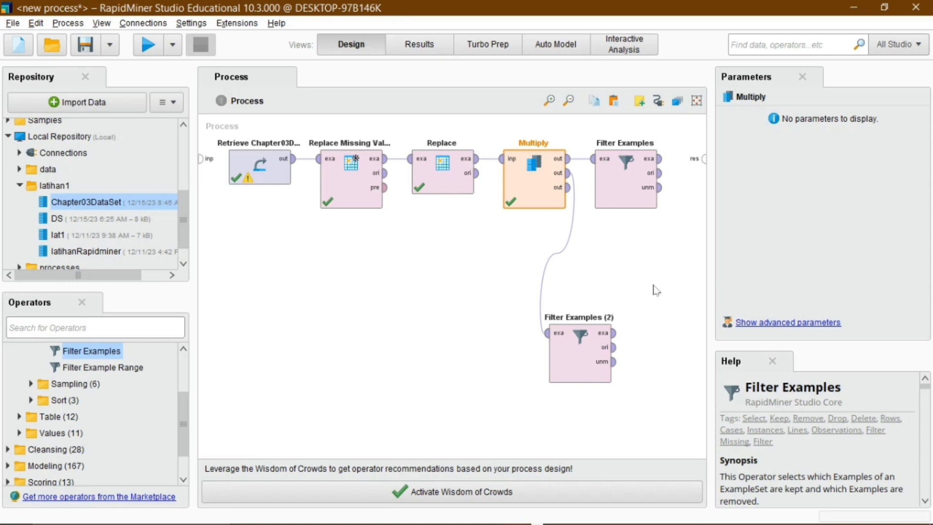
{"action": "type", "text": "sel"}
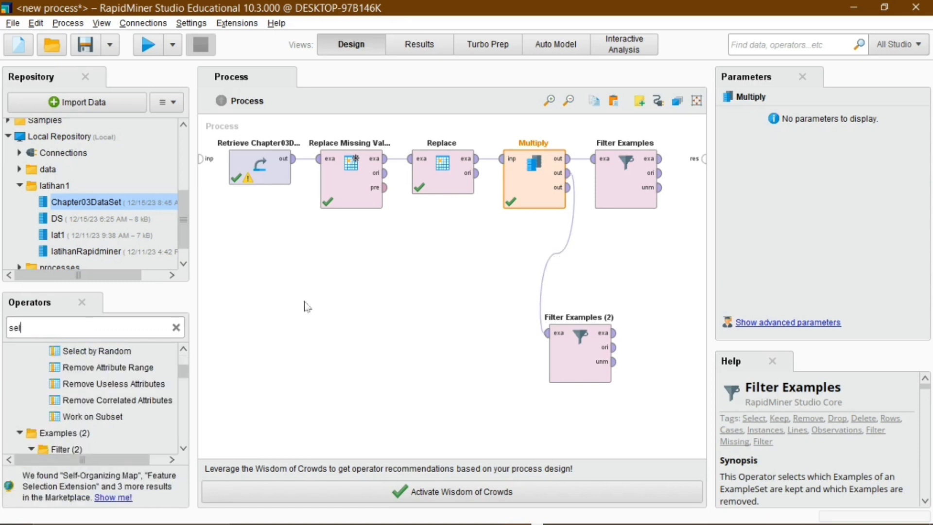
{"action": "left_click_drag", "start_coordinate": [183, 373], "coordinate": [187, 352]}
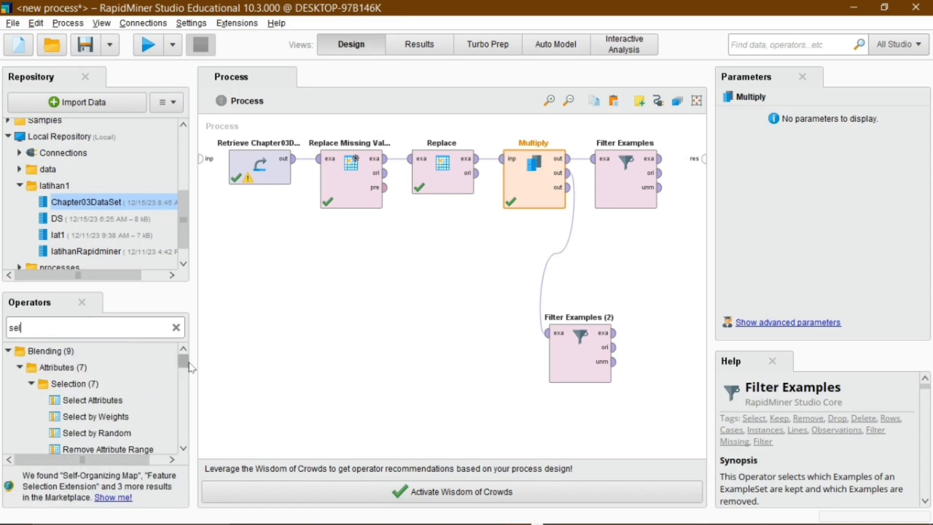
{"action": "left_click_drag", "start_coordinate": [93, 400], "coordinate": [649, 343]}
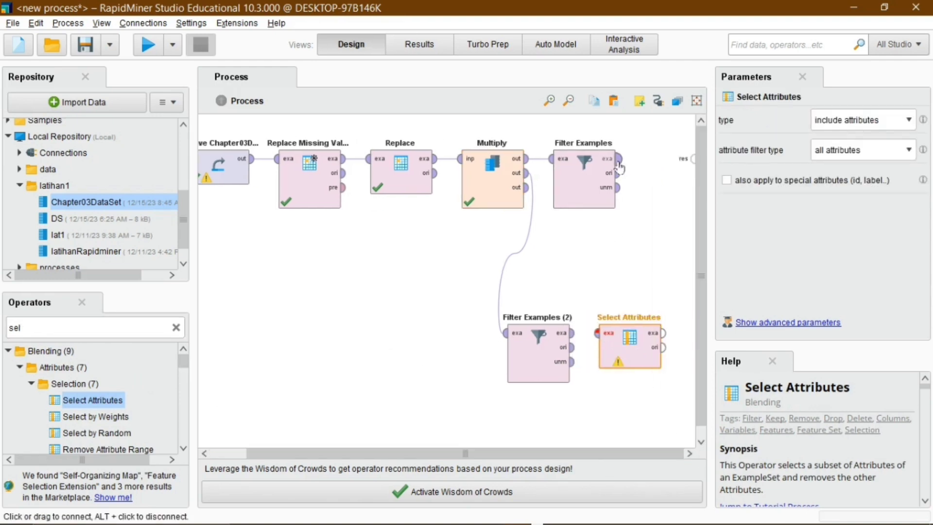
- Connect the first Filter Examples to the first result port and the second one through Select Attributes to the second result port
{"action": "left_click_drag", "start_coordinate": [619, 159], "coordinate": [693, 159]}
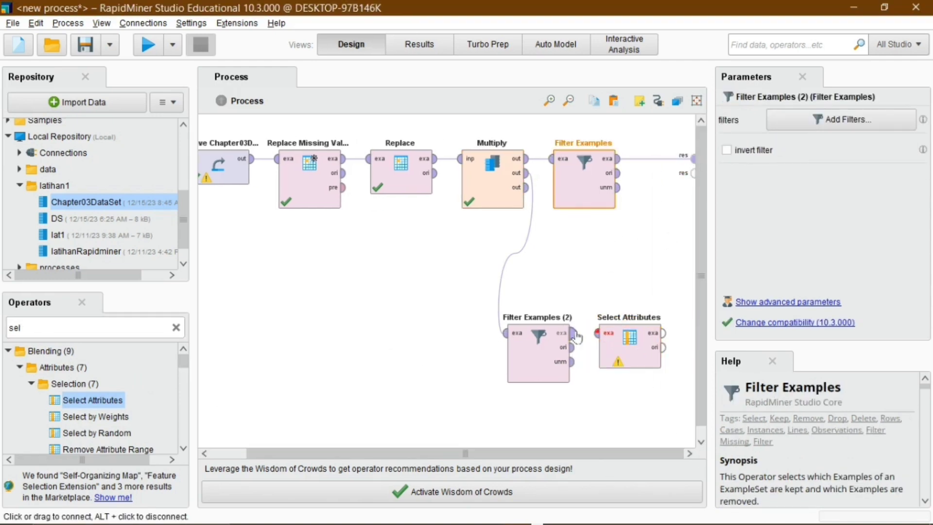
{"action": "left_click_drag", "start_coordinate": [573, 333], "coordinate": [598, 334]}
{"action": "left_click_drag", "start_coordinate": [663, 334], "coordinate": [693, 173]}
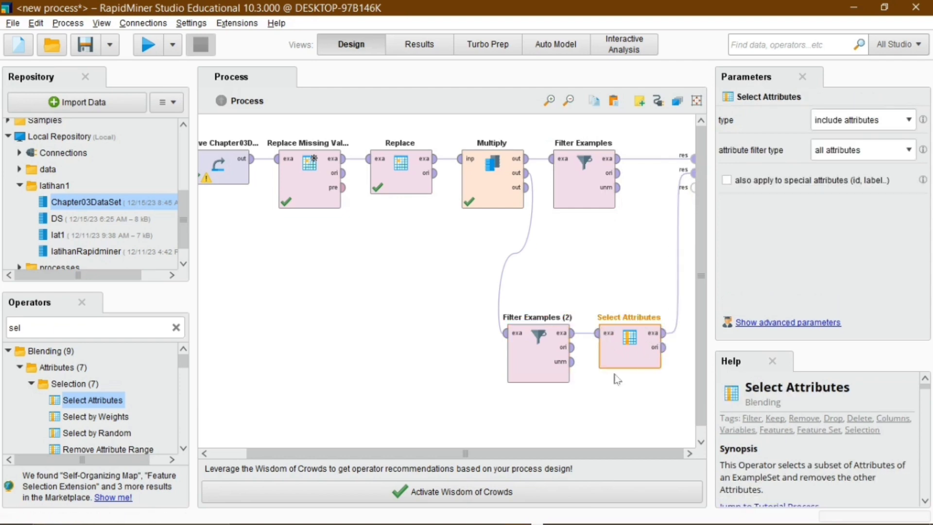
- Configure Select Attributes with type include attributes and attribute filter type no missing values
{"action": "left_click", "coordinate": [862, 120]}
{"action": "left_click", "coordinate": [864, 130]}
{"action": "left_click", "coordinate": [865, 150]}
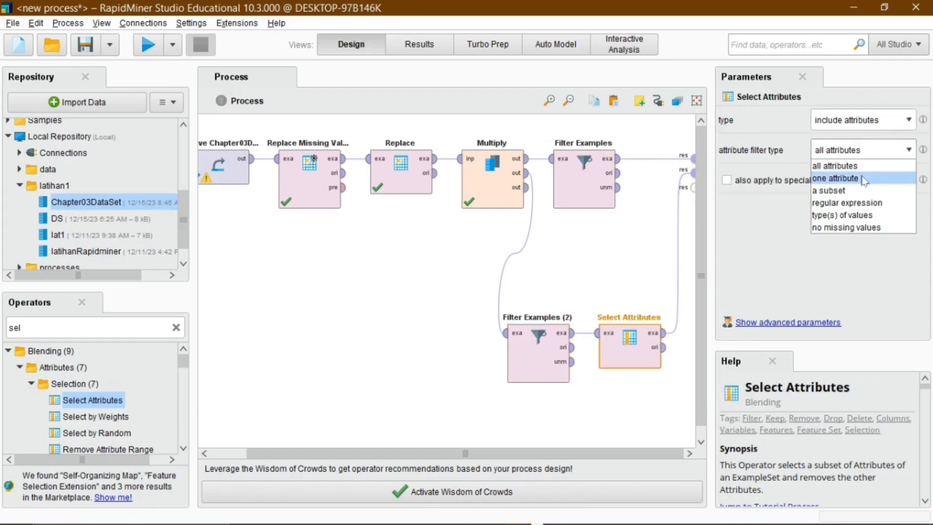
{"action": "left_click", "coordinate": [881, 228]}
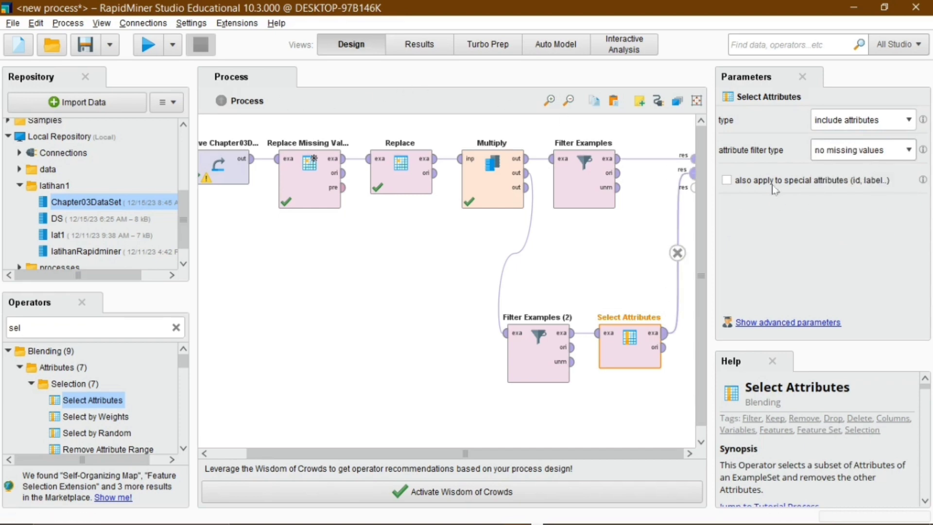
{"action": "left_click", "coordinate": [889, 154]}
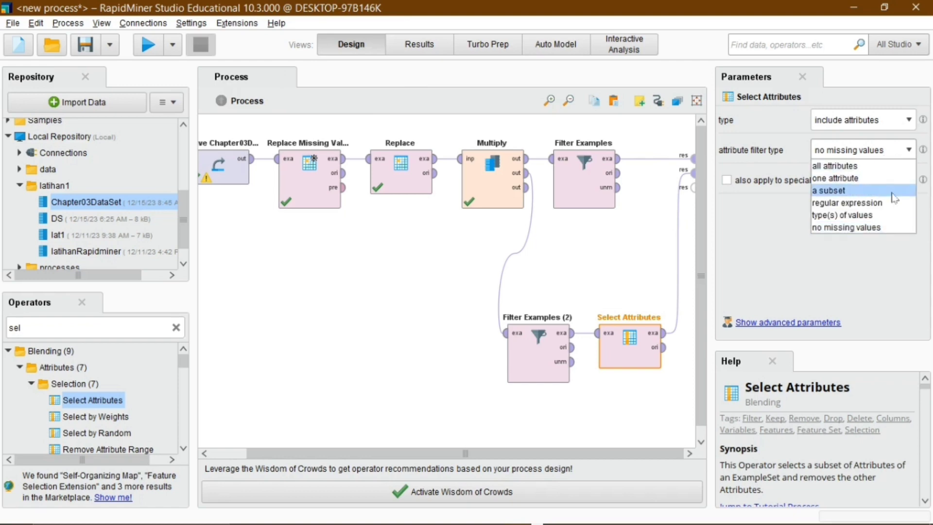
{"action": "left_click", "coordinate": [864, 228]}
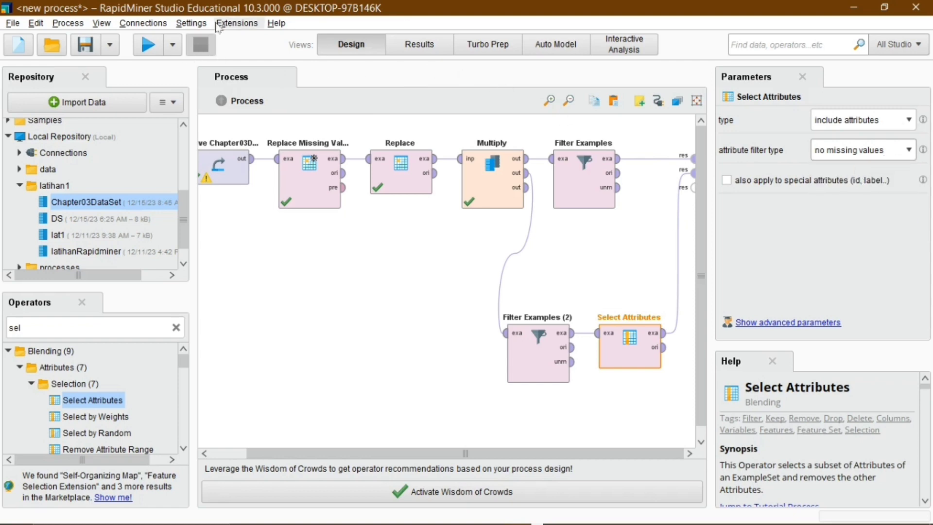
- Run the process and compare the columns of the Select Attributes result with those of the Filter Examples result
{"action": "left_click", "coordinate": [140, 53]}
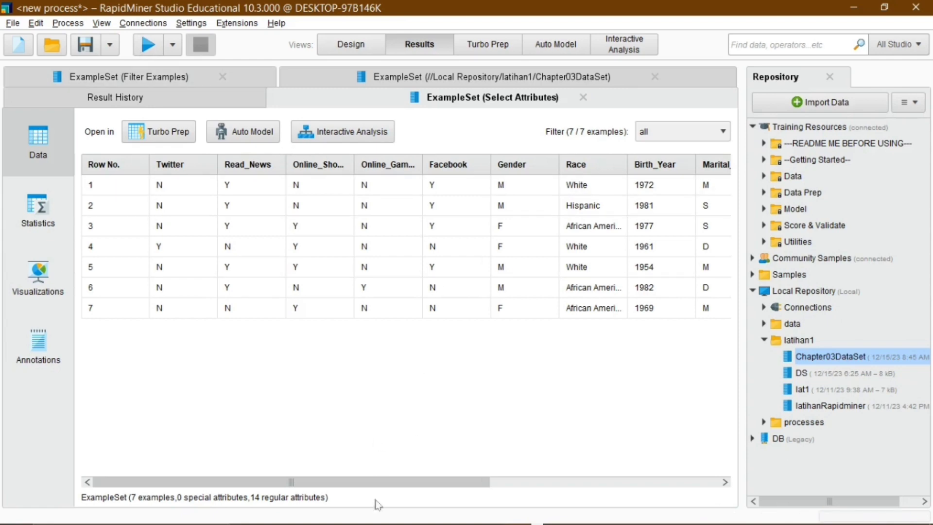
{"action": "left_click_drag", "start_coordinate": [378, 483], "coordinate": [665, 486]}
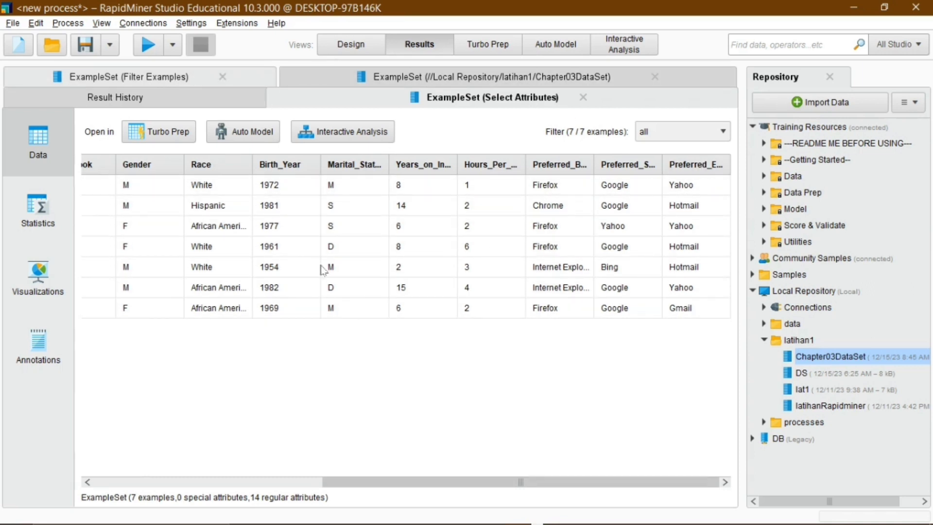
{"action": "left_click", "coordinate": [165, 78]}
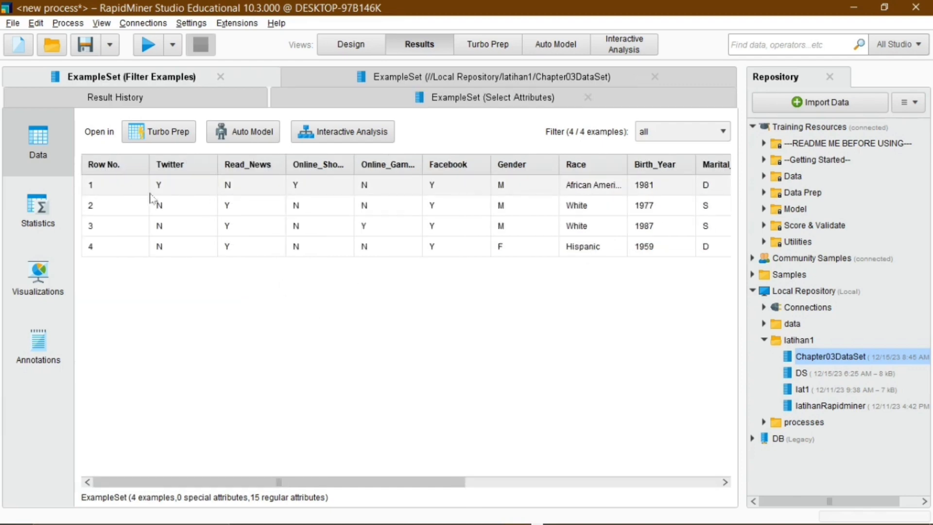
{"action": "left_click_drag", "start_coordinate": [282, 482], "coordinate": [548, 476]}
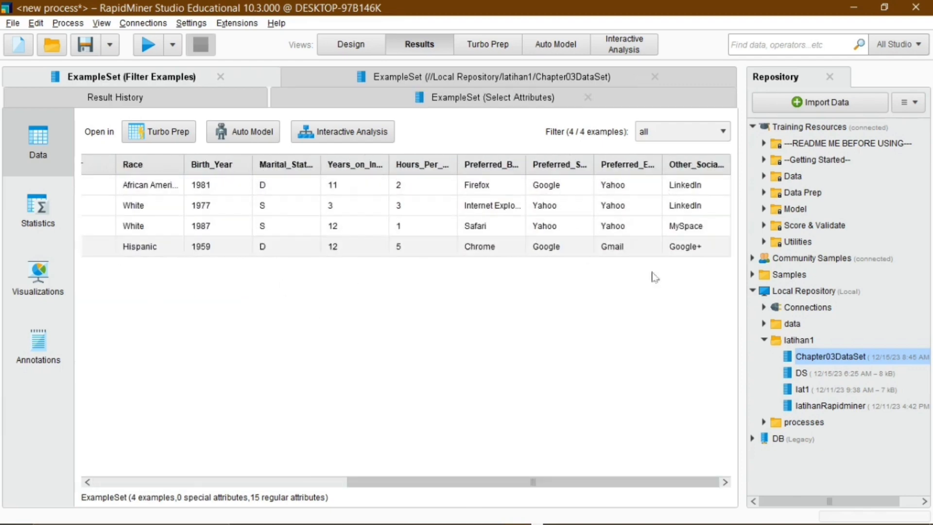
{"action": "left_click", "coordinate": [336, 97]}
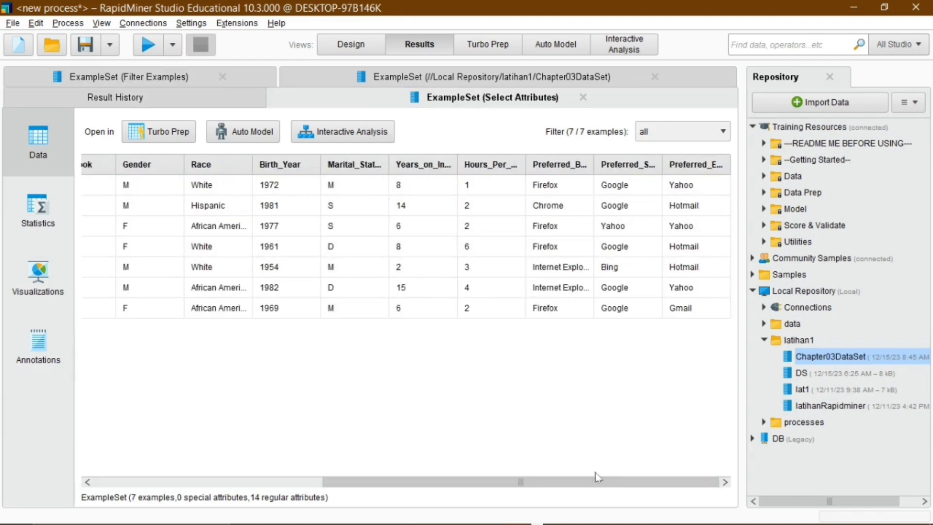
{"action": "left_click_drag", "start_coordinate": [598, 479], "coordinate": [445, 487]}
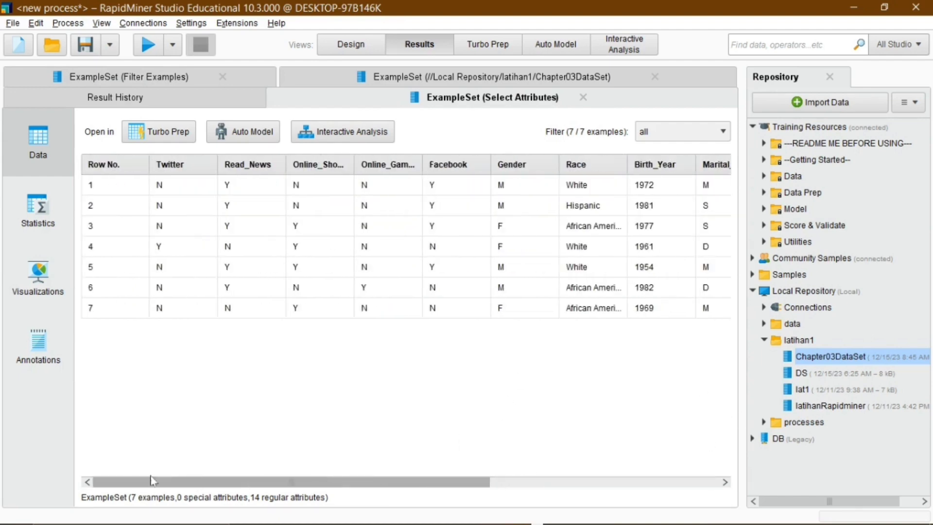
- Switch to RStudio and create a new R script
{"action": "left_click", "coordinate": [854, 7]}
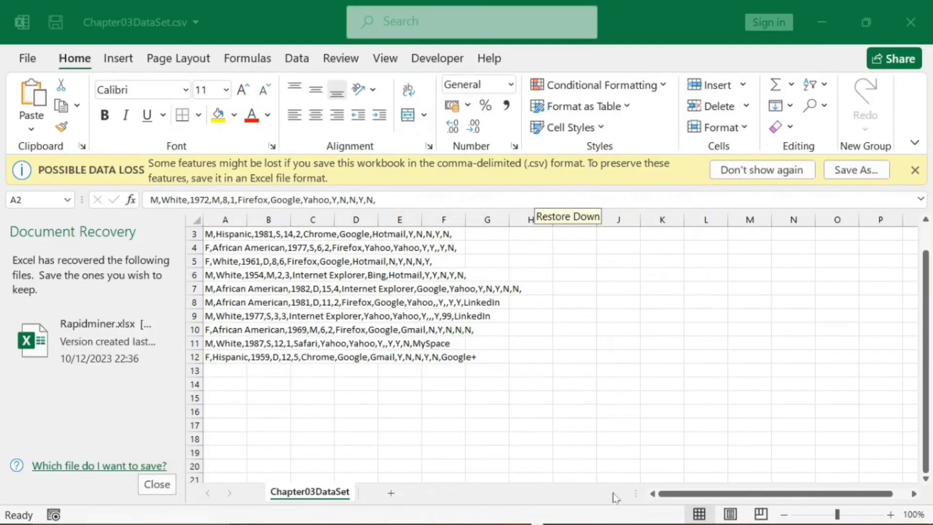
{"action": "mouse_move", "coordinate": [498, 513]}
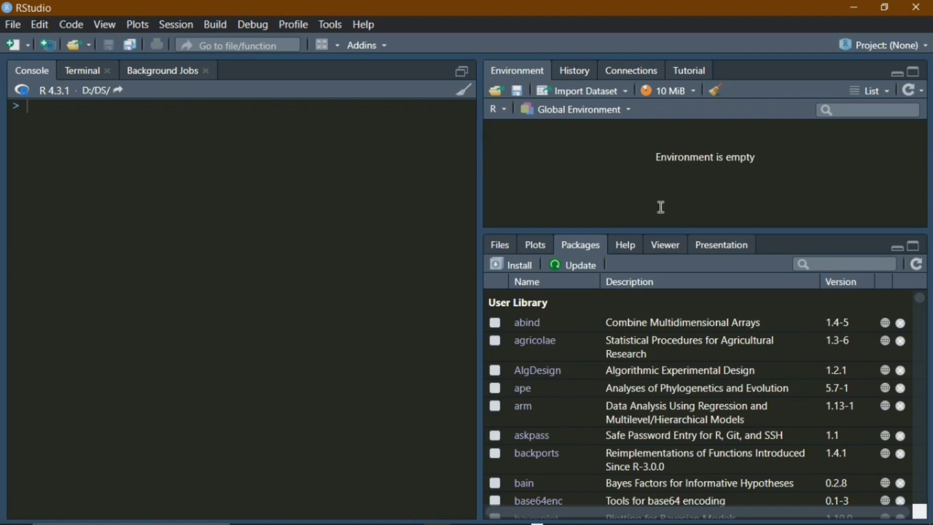
{"action": "left_click", "coordinate": [16, 24]}
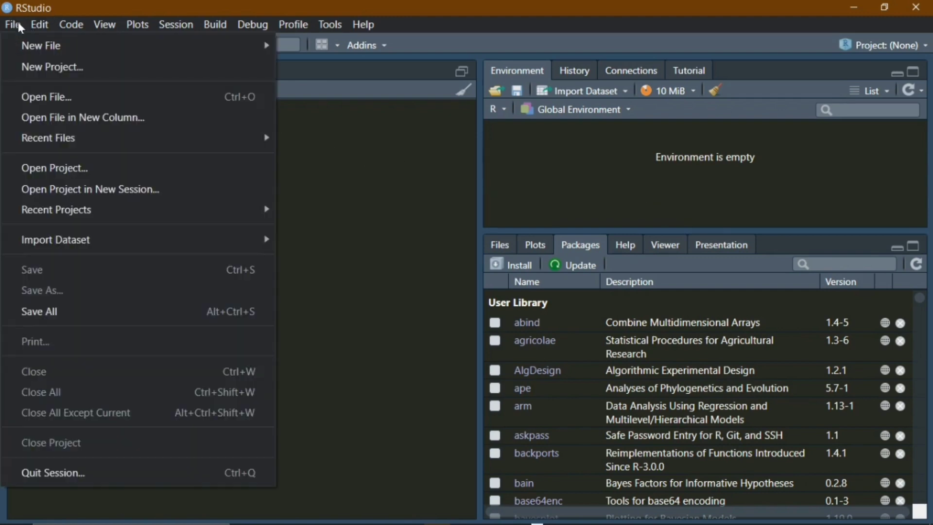
{"action": "left_click", "coordinate": [12, 24]}
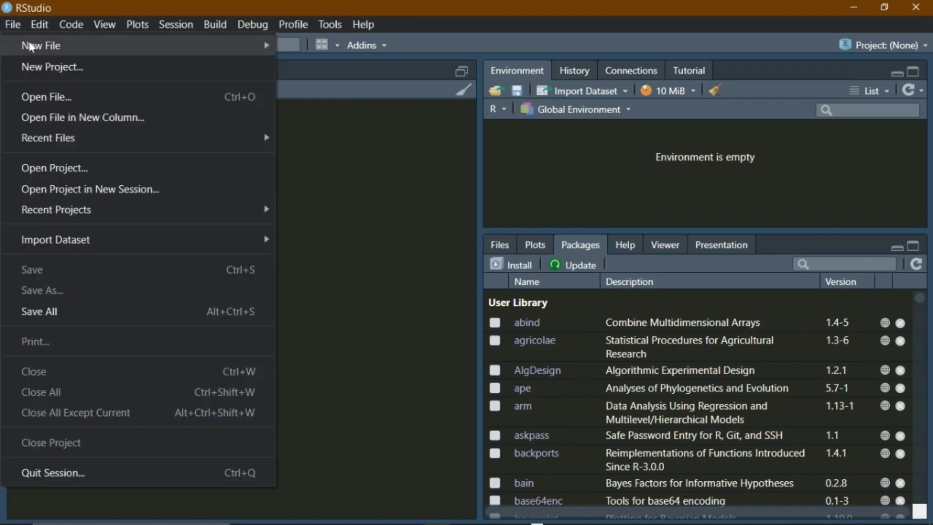
{"action": "mouse_move", "coordinate": [30, 46]}
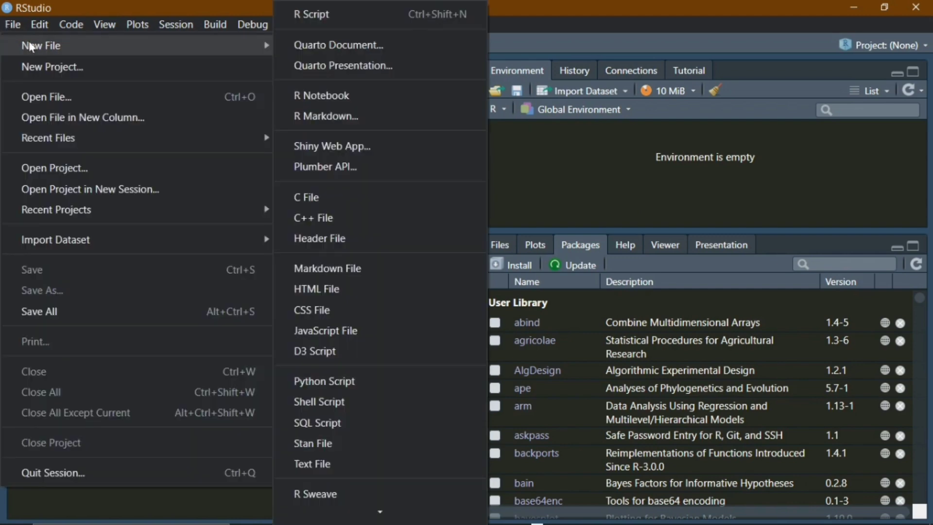
{"action": "left_click", "coordinate": [323, 18]}
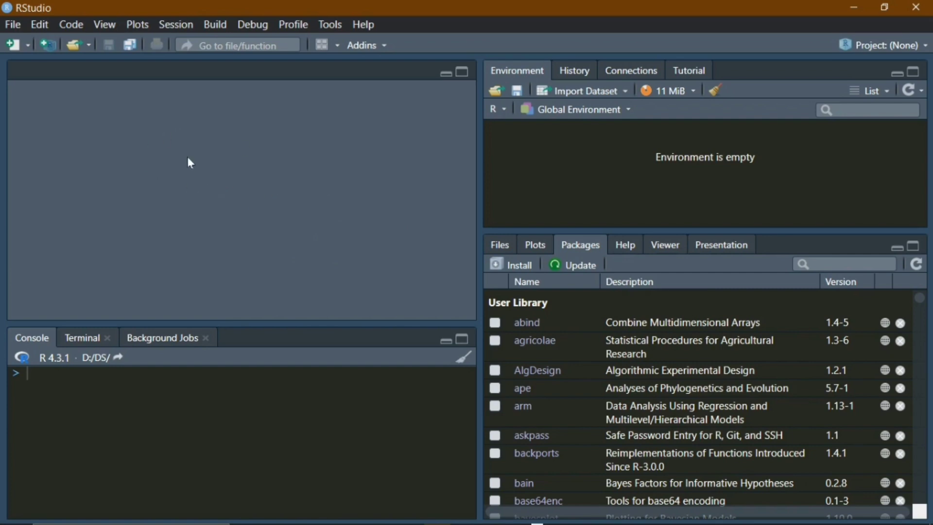
{"action": "key", "text": "ctrl+shift+n"}
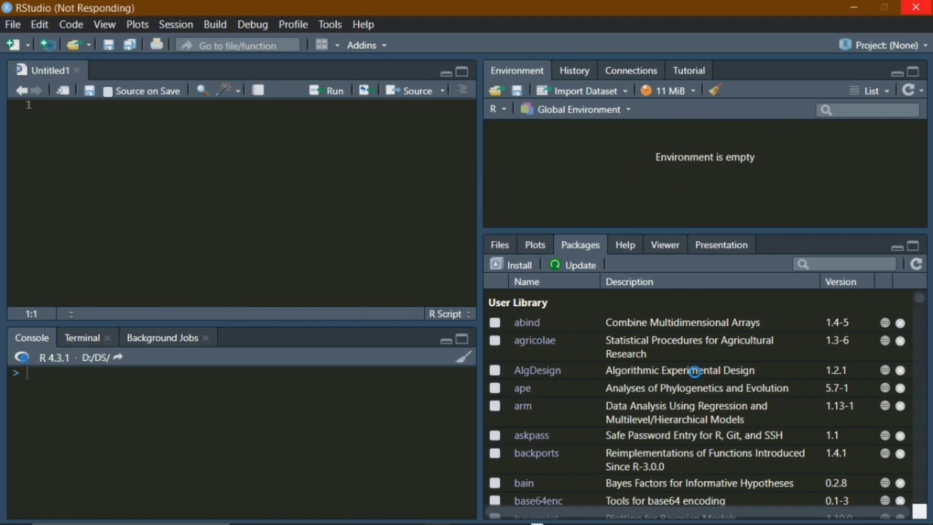
- Look through the Files, Plots and Packages views in RStudio
{"action": "left_click", "coordinate": [508, 246]}
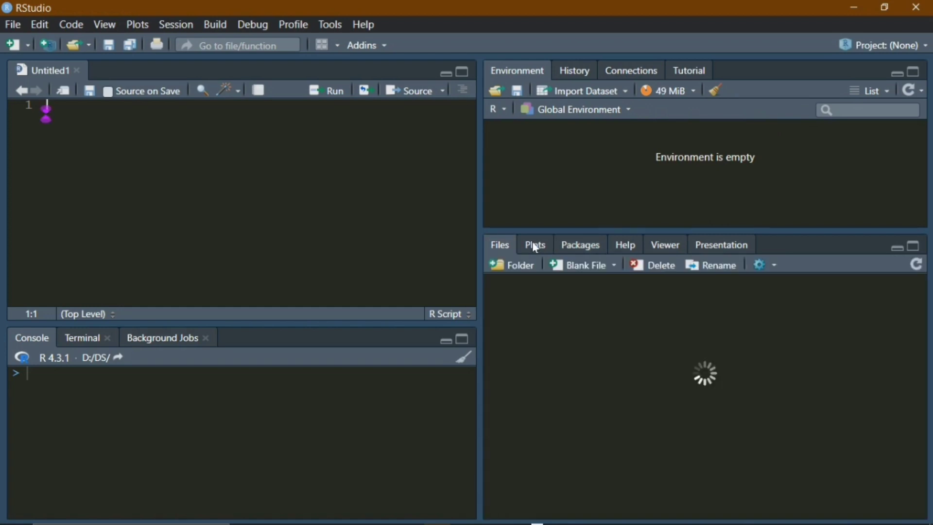
{"action": "left_click", "coordinate": [533, 246]}
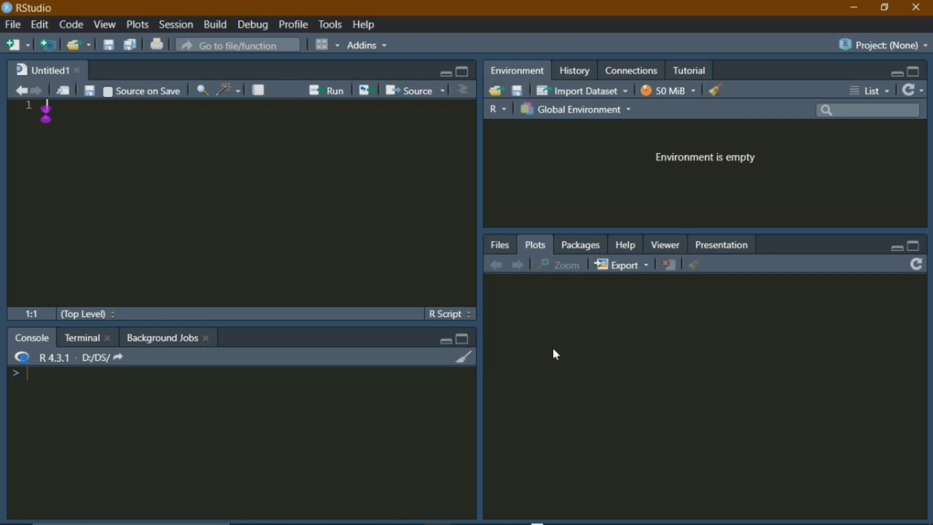
{"action": "left_click", "coordinate": [587, 247]}
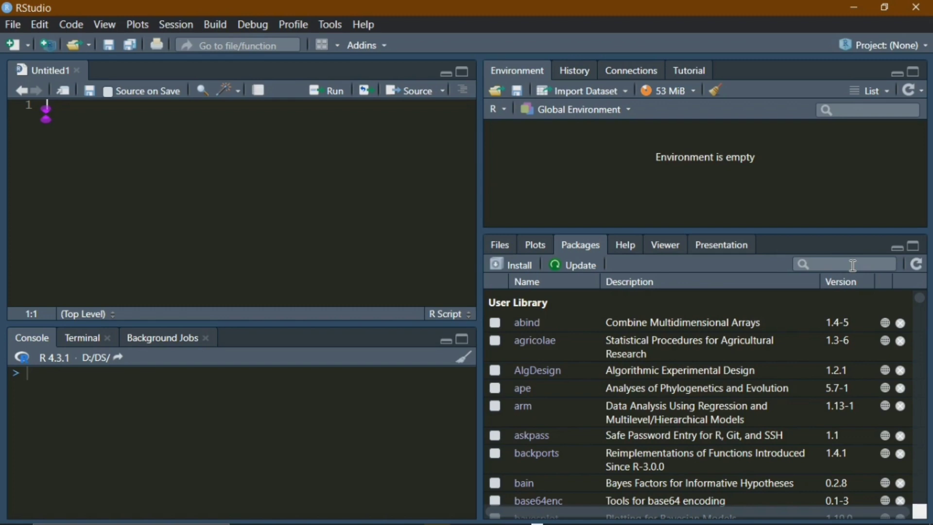
- Write install.packages('ggplot') on the first line of the new R script
{"action": "type", "text": "in"}
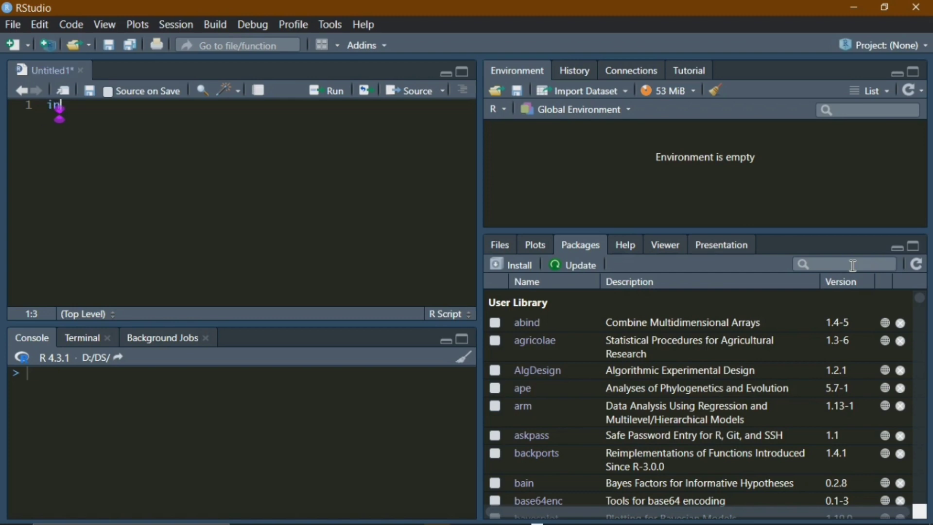
{"action": "type", "text": "stall"}
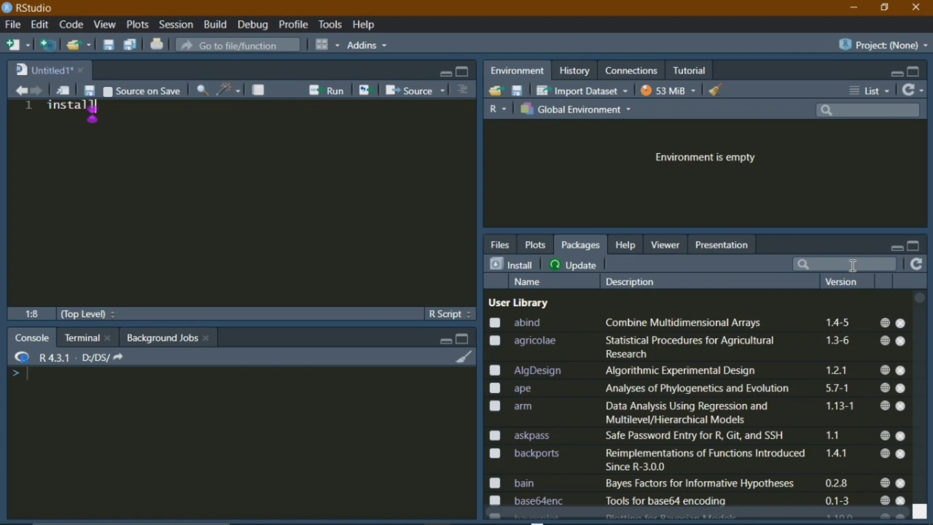
{"action": "type", "text": ".pa"}
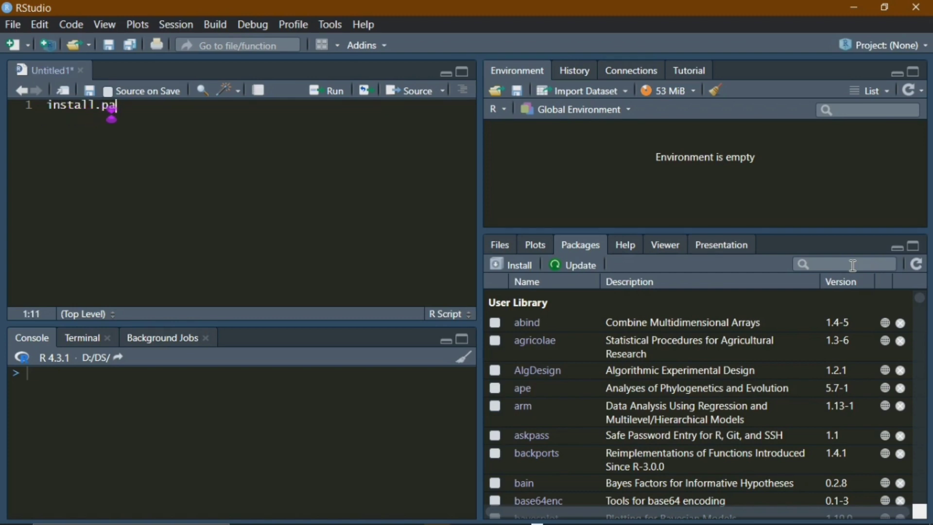
{"action": "type", "text": "cka"}
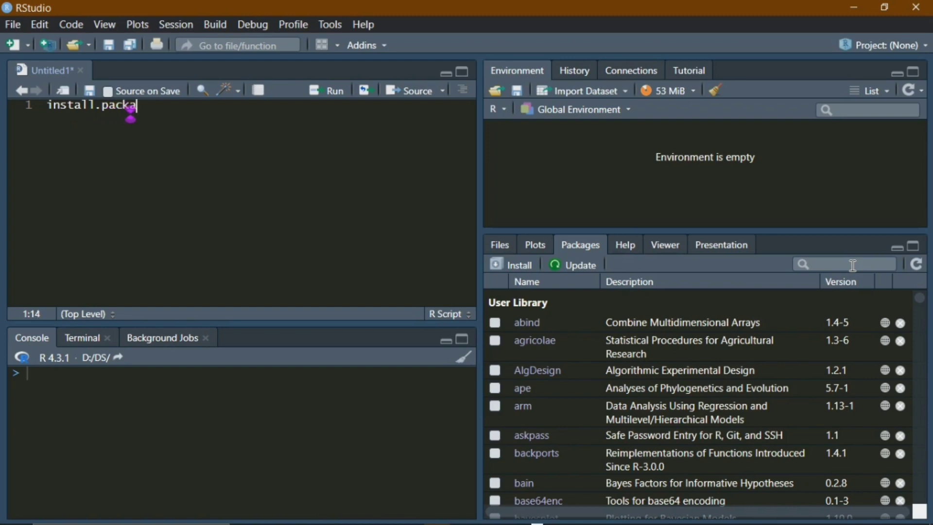
{"action": "type", "text": "g"}
{"action": "key", "text": "Tab"}
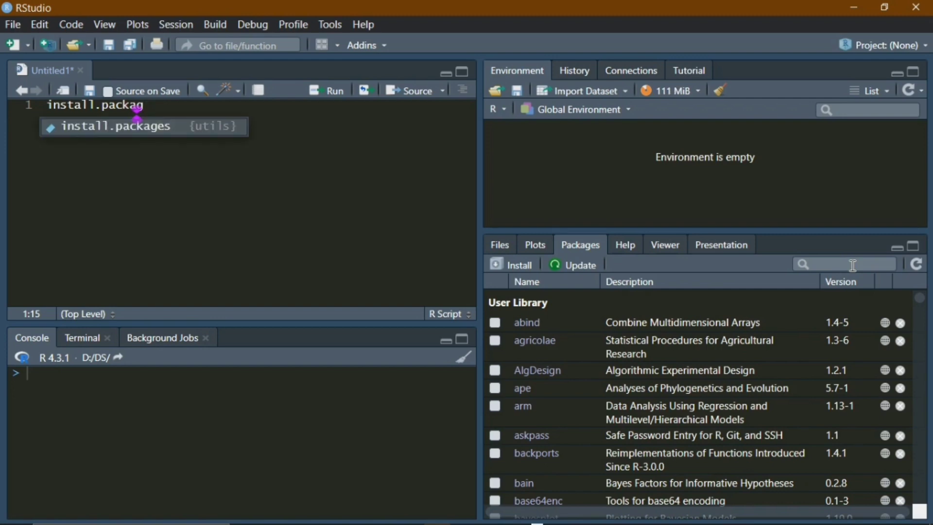
{"action": "key", "text": "Return"}
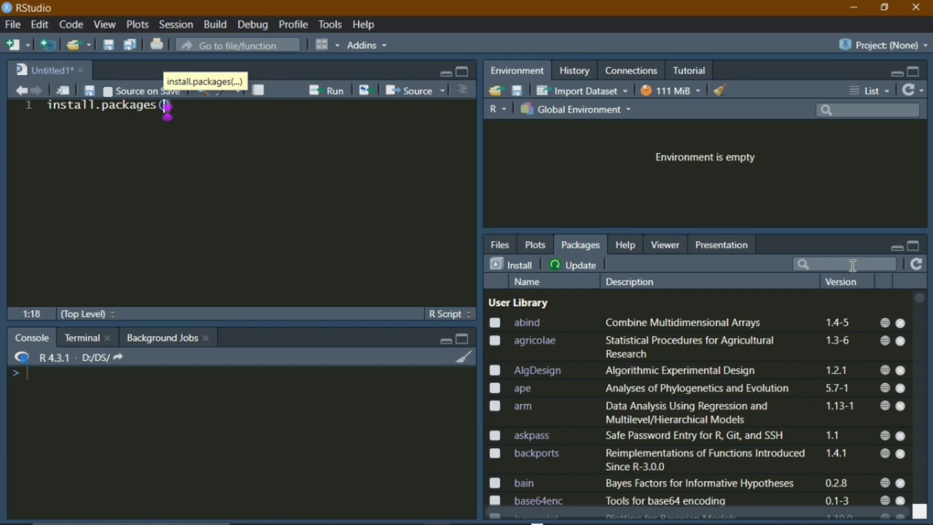
{"action": "type", "text": "'"}
{"action": "type", "text": "ggpl"}
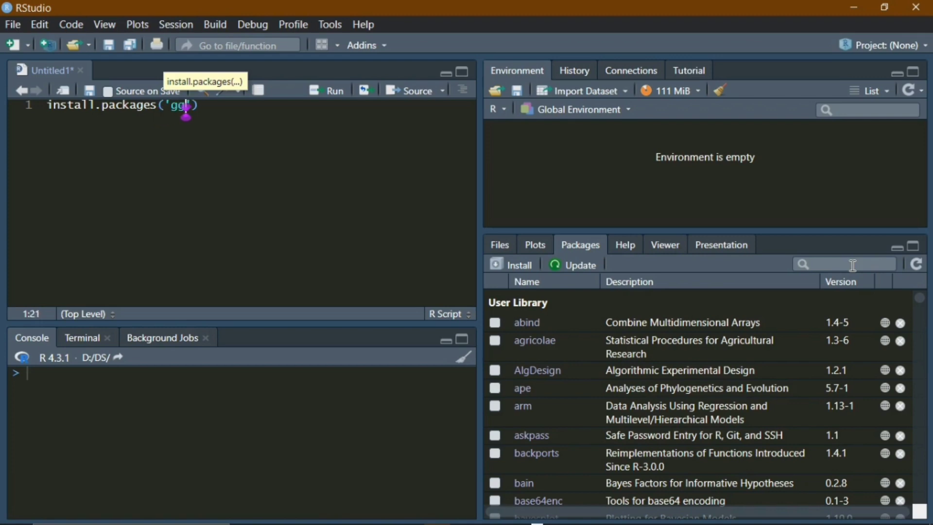
{"action": "type", "text": "ot"}
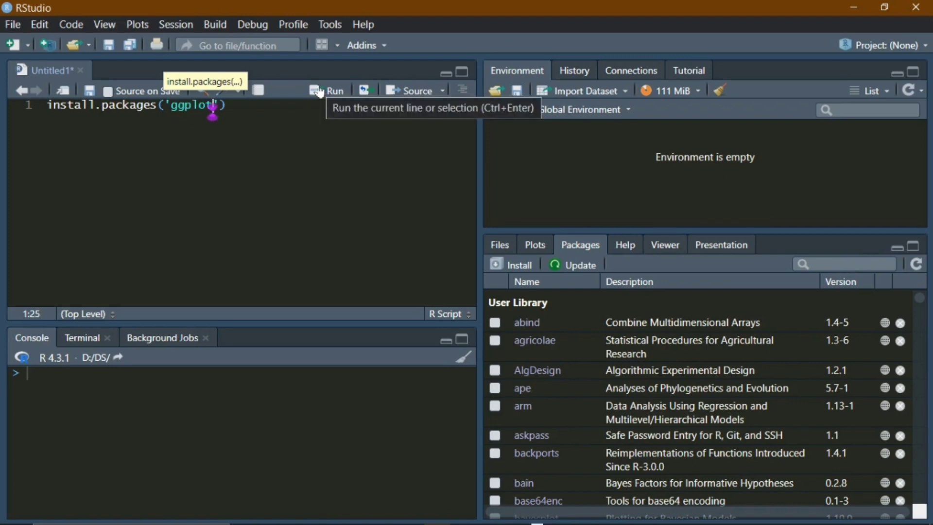
- Replace the install.packages line in the script with library(ggplot2) and run it
{"action": "left_click", "coordinate": [242, 115]}
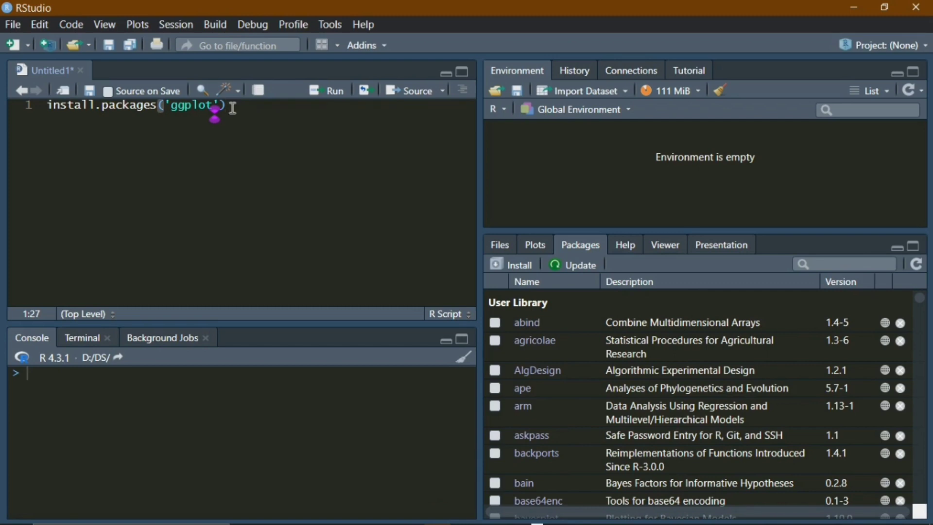
{"action": "key", "text": "shift+Home"}
{"action": "key", "text": "BackSpace"}
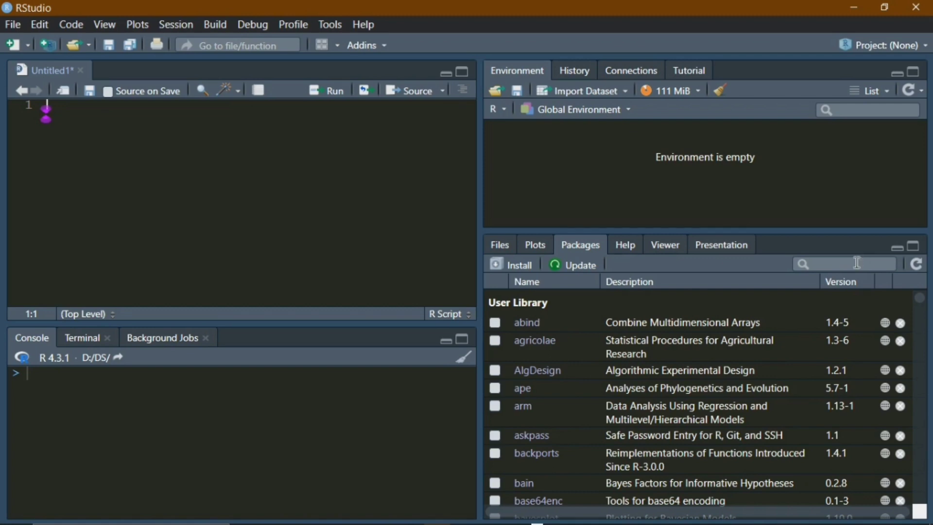
{"action": "type", "text": "library"}
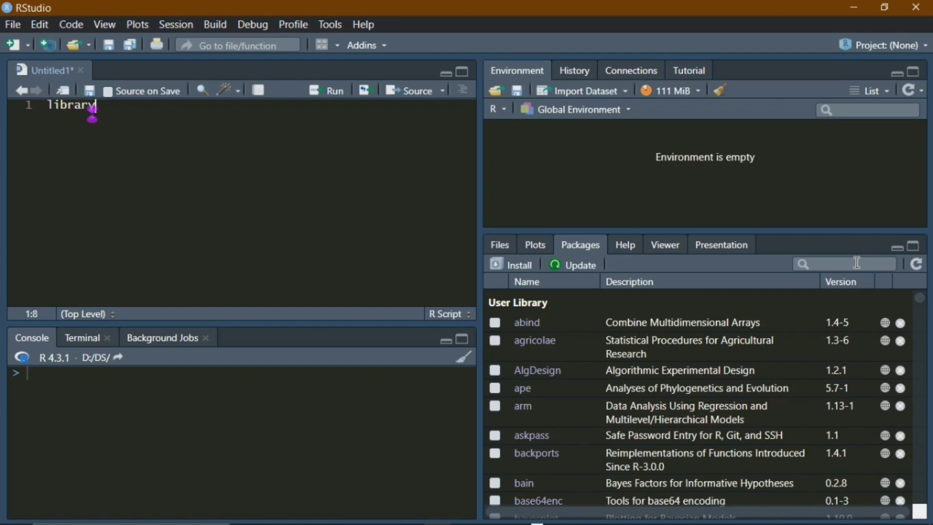
{"action": "type", "text": "("}
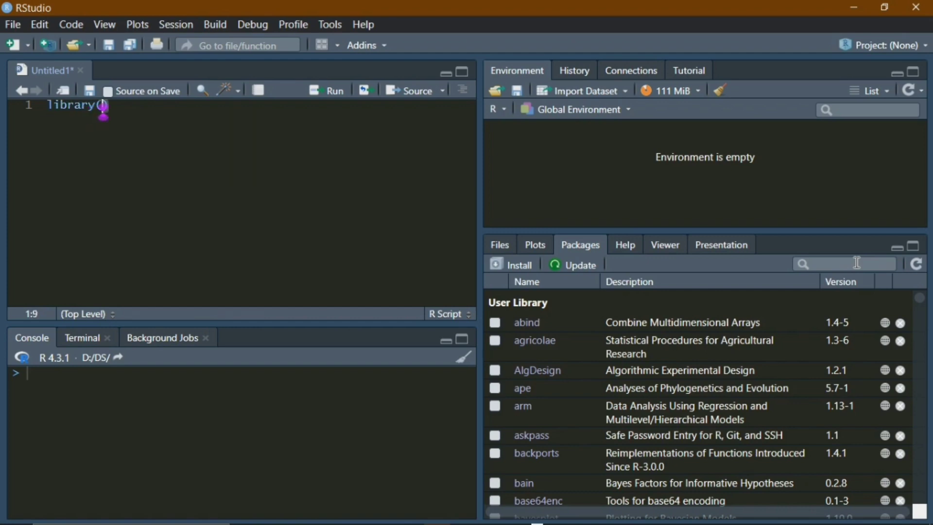
{"action": "type", "text": "ggplot2"}
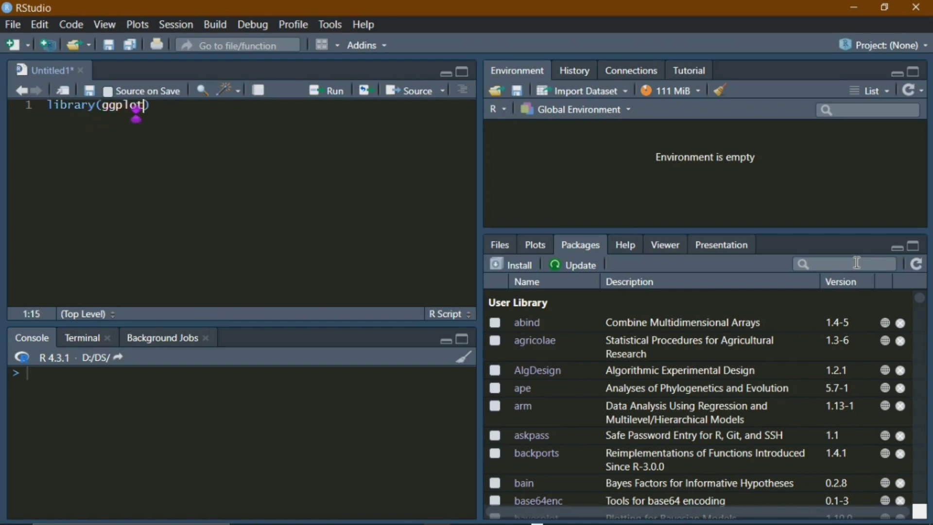
{"action": "type", "text": ")"}
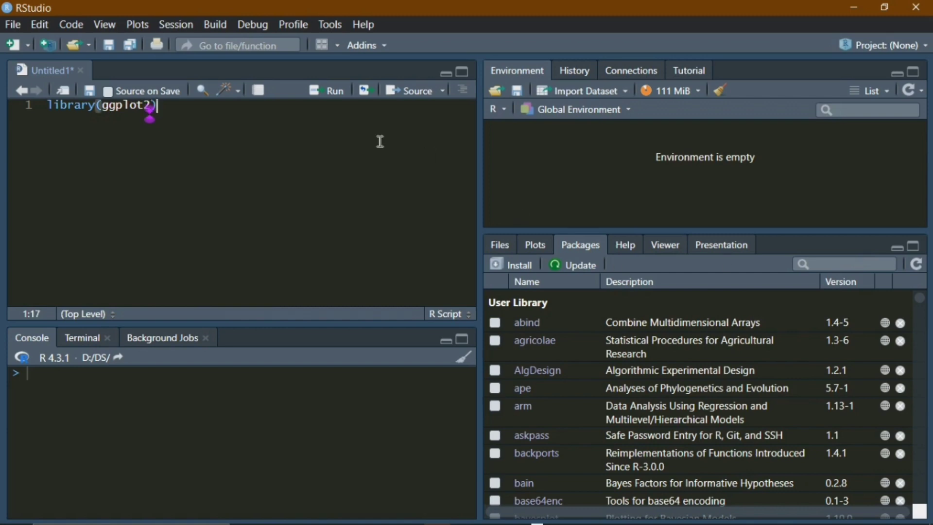
{"action": "left_click", "coordinate": [330, 103]}
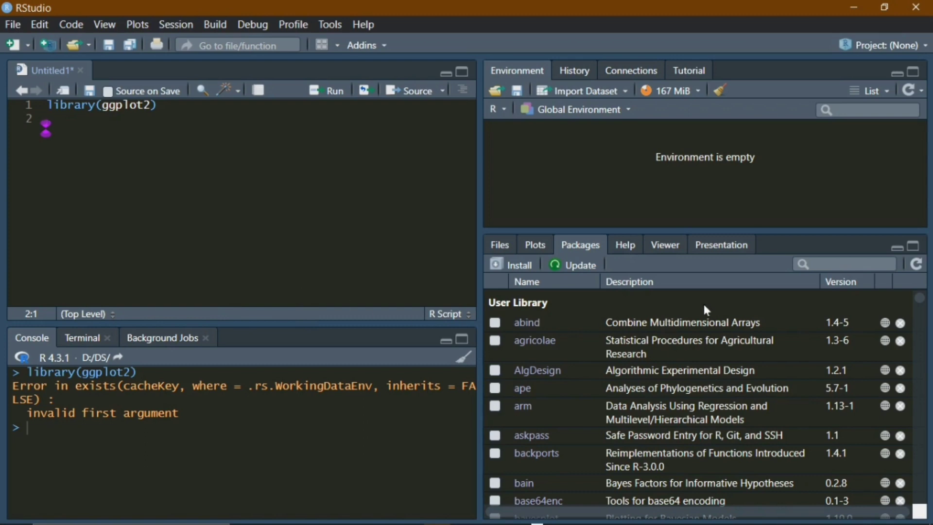
- Search the installed package list for ggpl and compare it with the package name in the script
{"action": "left_click", "coordinate": [824, 264]}
{"action": "type", "text": "g"}
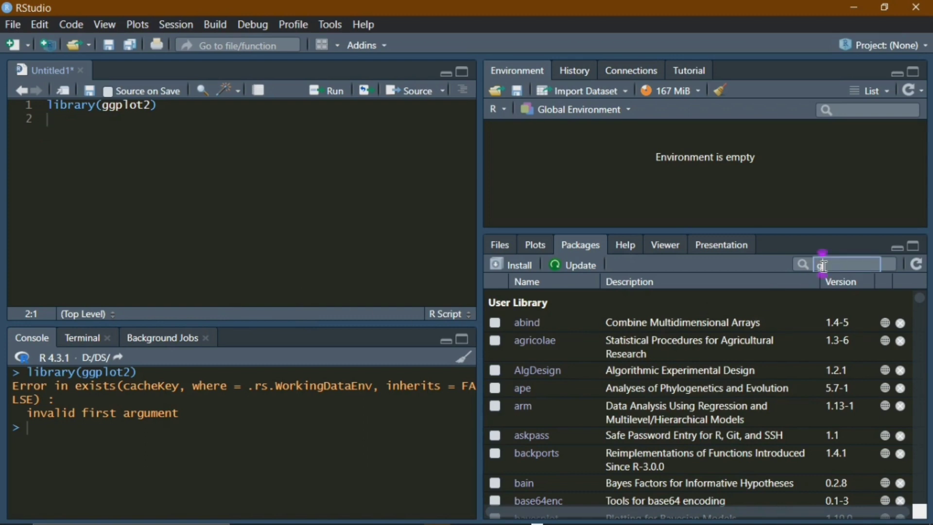
{"action": "type", "text": "gpl"}
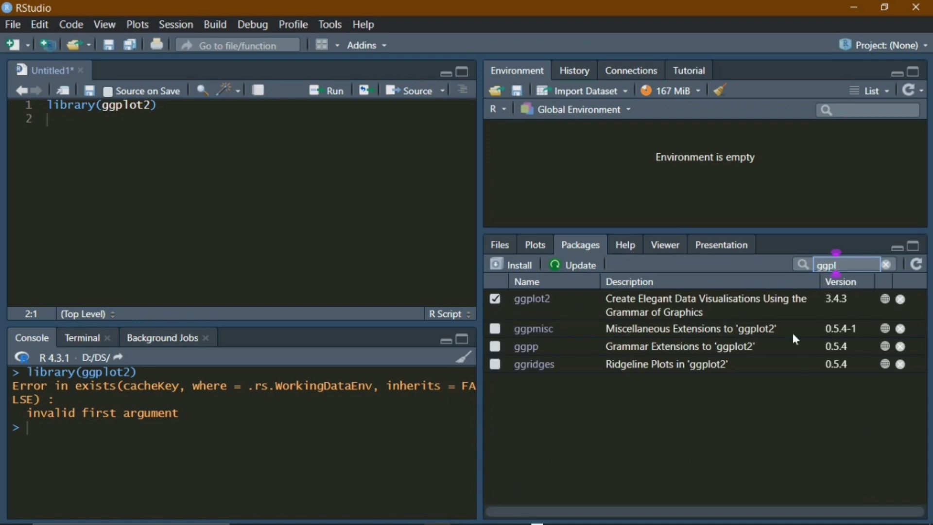
{"action": "left_click", "coordinate": [150, 104]}
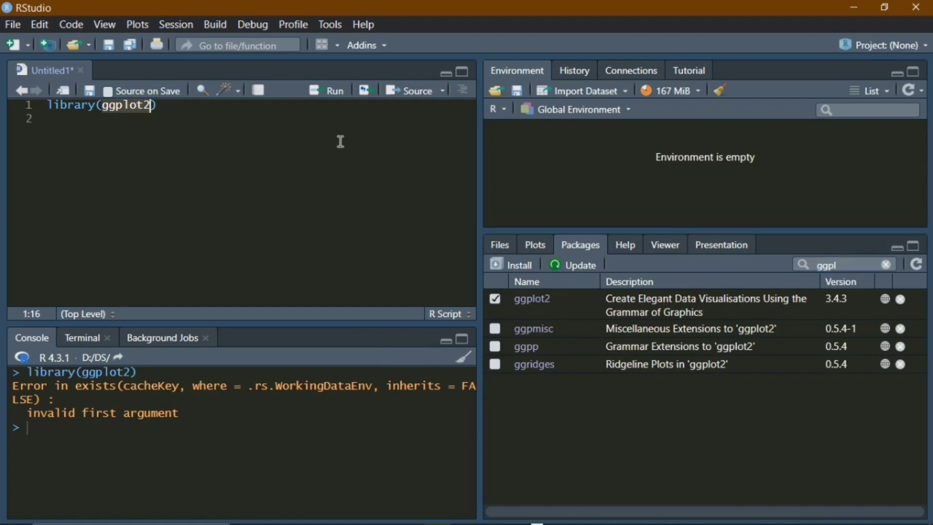
- Search the installed package list for ape
{"action": "left_click", "coordinate": [849, 263]}
{"action": "key", "text": "BackSpace"}
{"action": "key", "text": "BackSpace"}
{"action": "key", "text": "BackSpace"}
{"action": "key", "text": "BackSpace"}
{"action": "type", "text": "ape"}
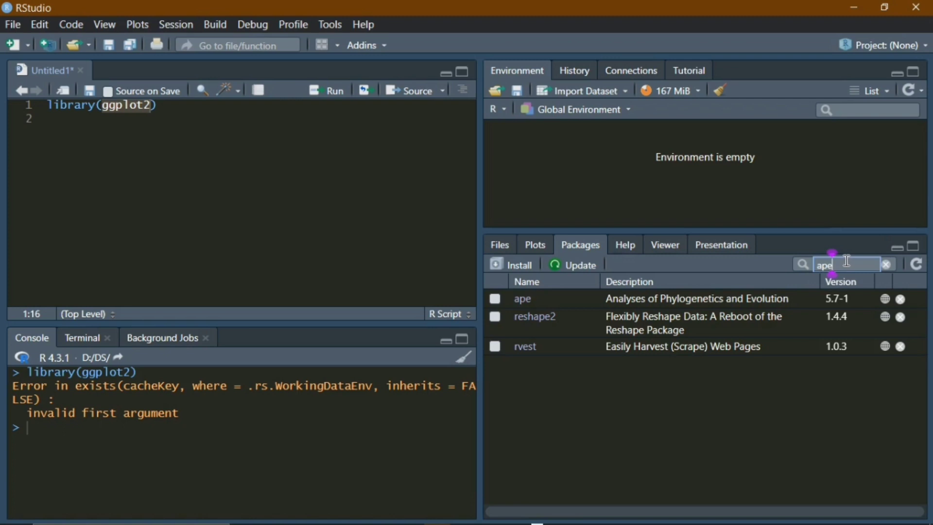
- Change the script line to library(ape) and run it to load the package
{"action": "left_click", "coordinate": [145, 109]}
{"action": "key", "text": "Left"}
{"action": "key", "text": "Left"}
{"action": "key", "text": "Left"}
{"action": "key", "text": "Left"}
{"action": "key", "text": "BackSpace"}
{"action": "key", "text": "BackSpace"}
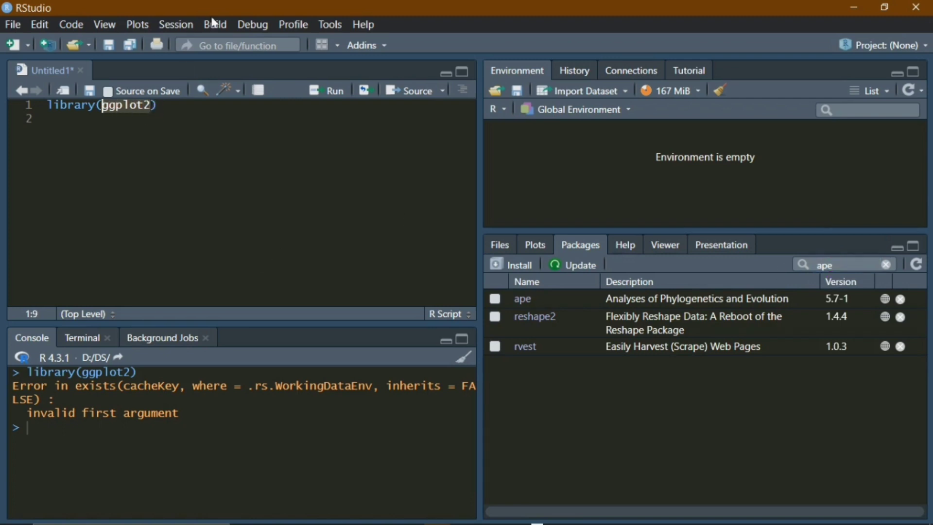
{"action": "key", "text": "Delete"}
{"action": "key", "text": "Delete"}
{"action": "key", "text": "Delete"}
{"action": "key", "text": "Delete"}
{"action": "key", "text": "Delete"}
{"action": "type", "text": "ape"}
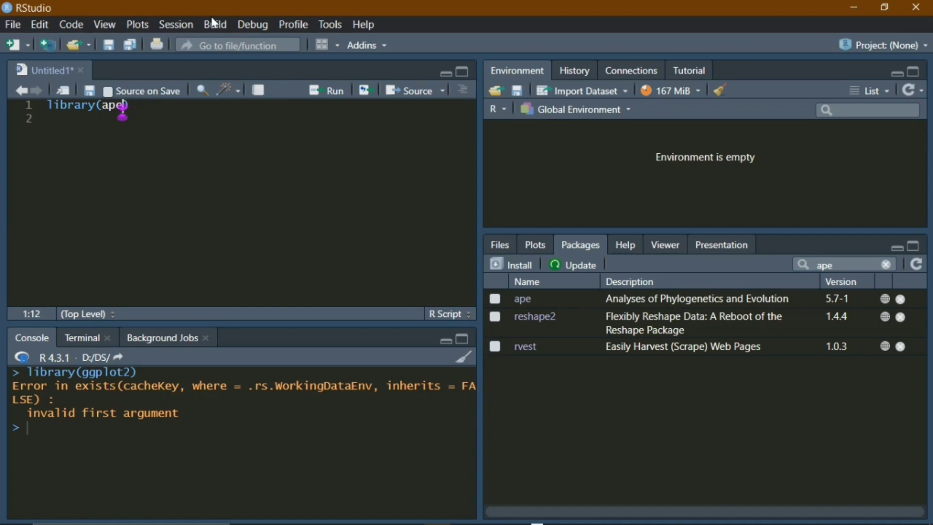
{"action": "left_click", "coordinate": [330, 94]}
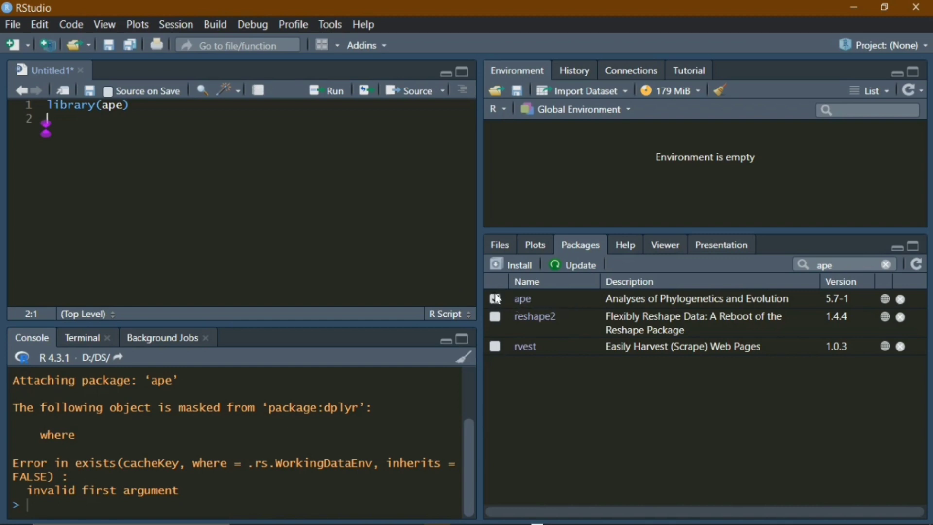
- Unload the ape package in the package list and clear the package search
{"action": "left_click", "coordinate": [495, 299]}
{"action": "left_click", "coordinate": [495, 300]}
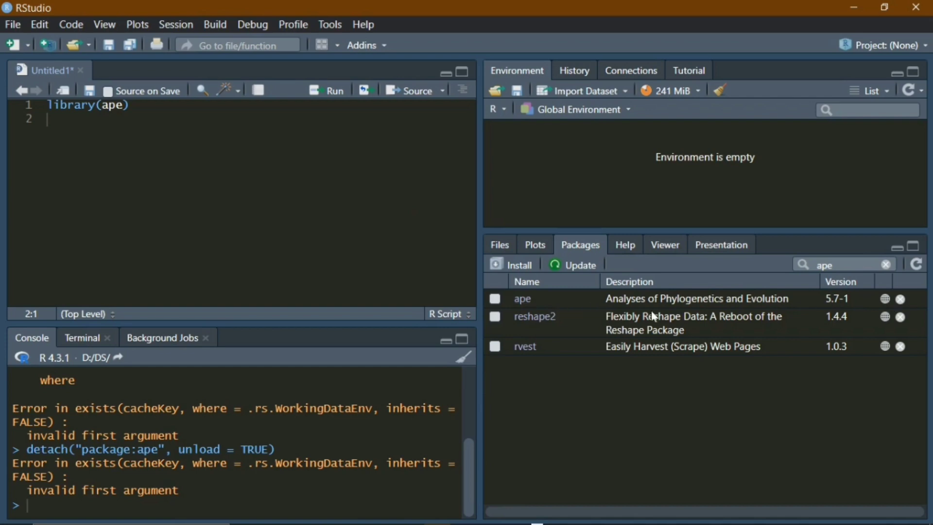
{"action": "left_click", "coordinate": [830, 265]}
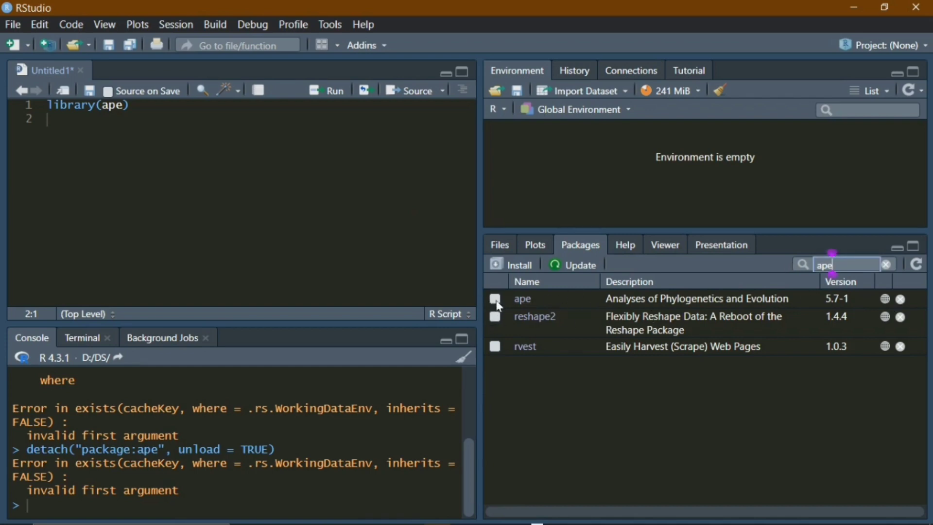
{"action": "left_click", "coordinate": [886, 265]}
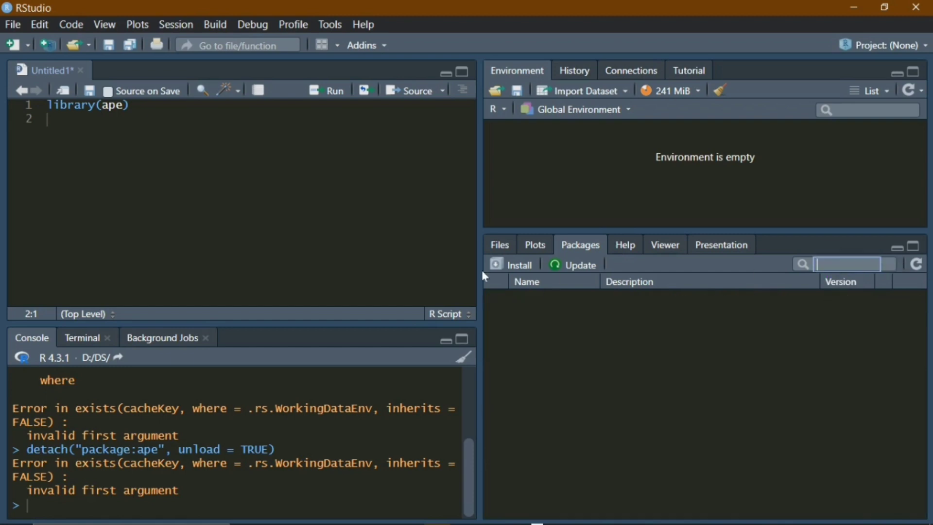
- Delete all code from the script and clear the console output
{"action": "left_click", "coordinate": [117, 143]}
{"action": "key", "text": "ctrl+a"}
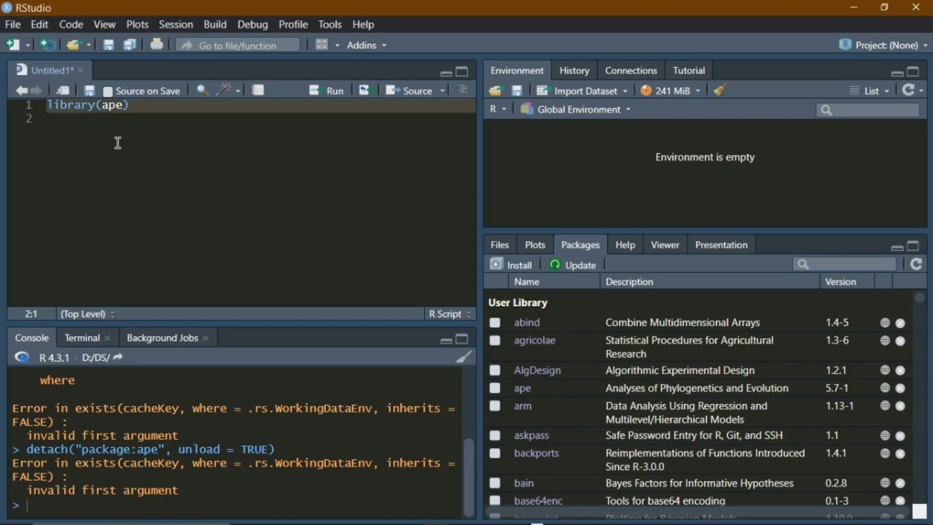
{"action": "key", "text": "BackSpace"}
{"action": "left_click", "coordinate": [463, 362]}
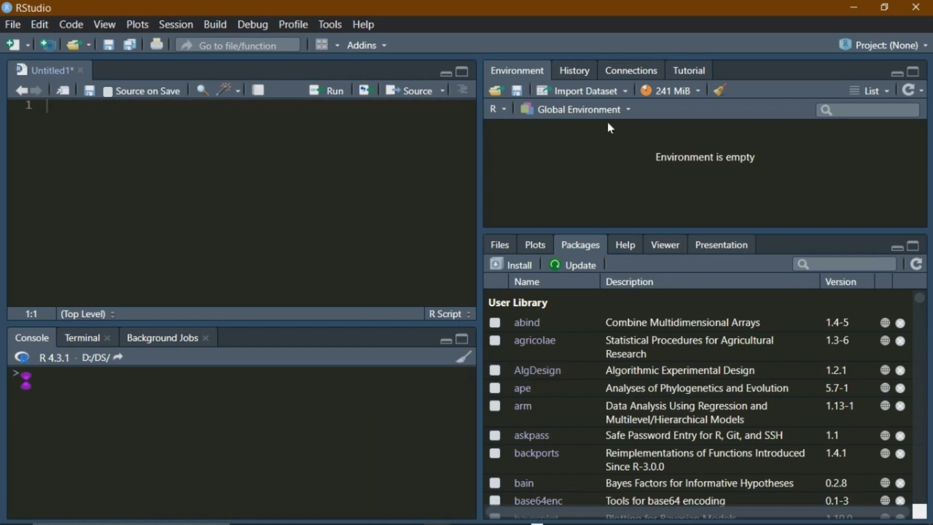
{"action": "left_click", "coordinate": [557, 92]}
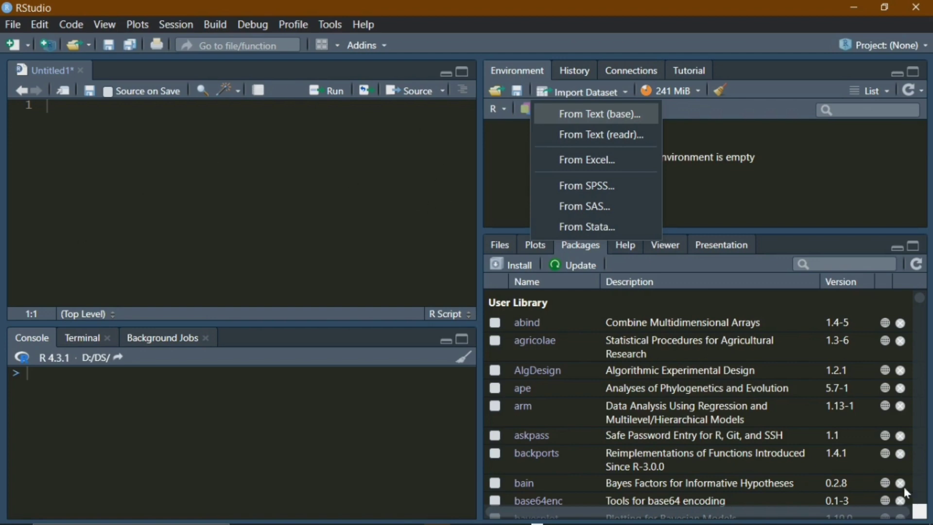
{"action": "mouse_move", "coordinate": [536, 520]}
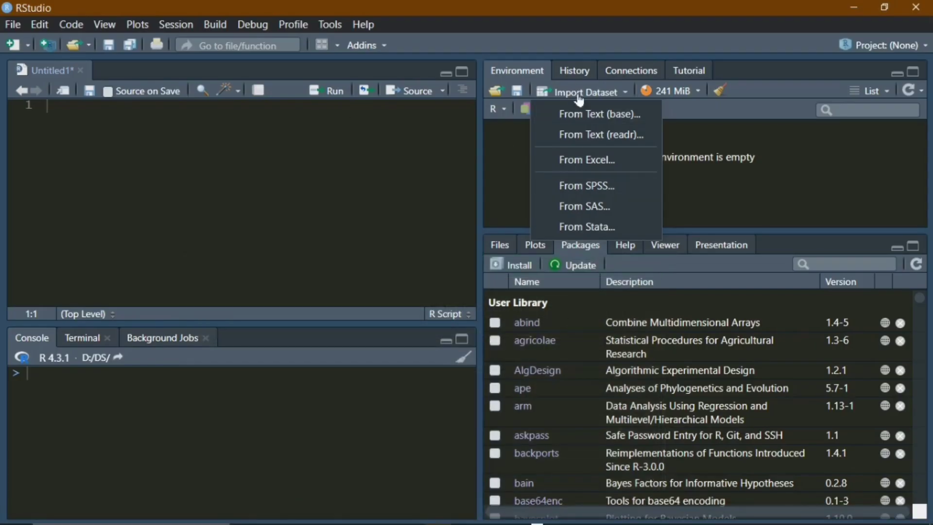
{"action": "left_click", "coordinate": [578, 96]}
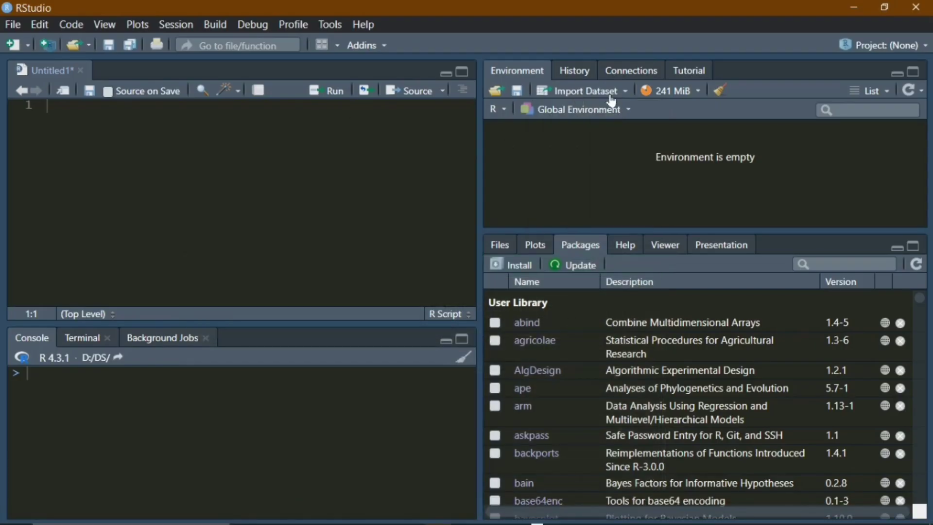
- Start a dataset import from text with readr and choose Chapter03DataSet.csv from the DS folder
{"action": "left_click", "coordinate": [610, 96]}
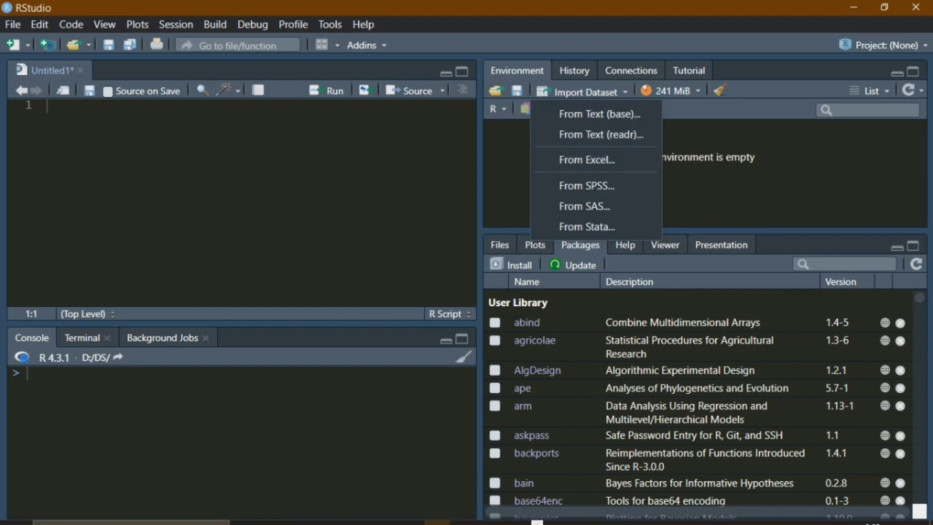
{"action": "mouse_move", "coordinate": [394, 519]}
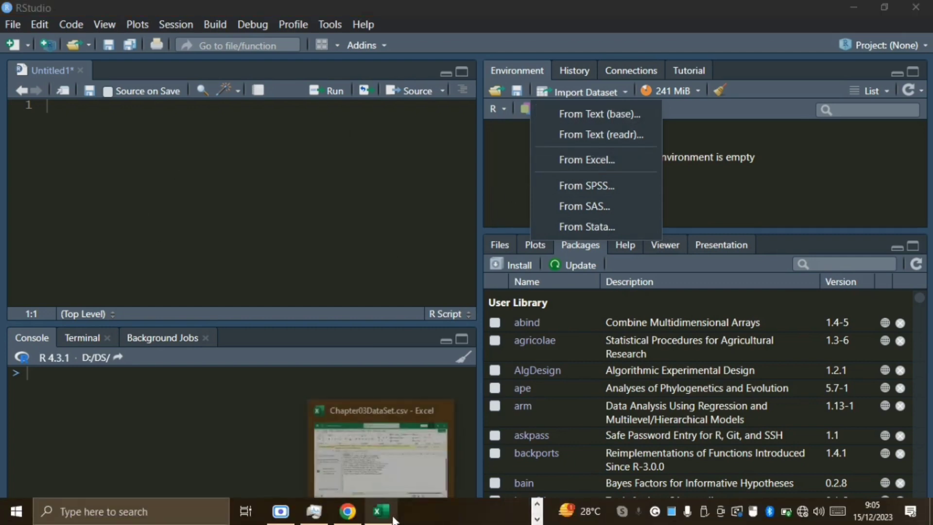
{"action": "left_click", "coordinate": [585, 136]}
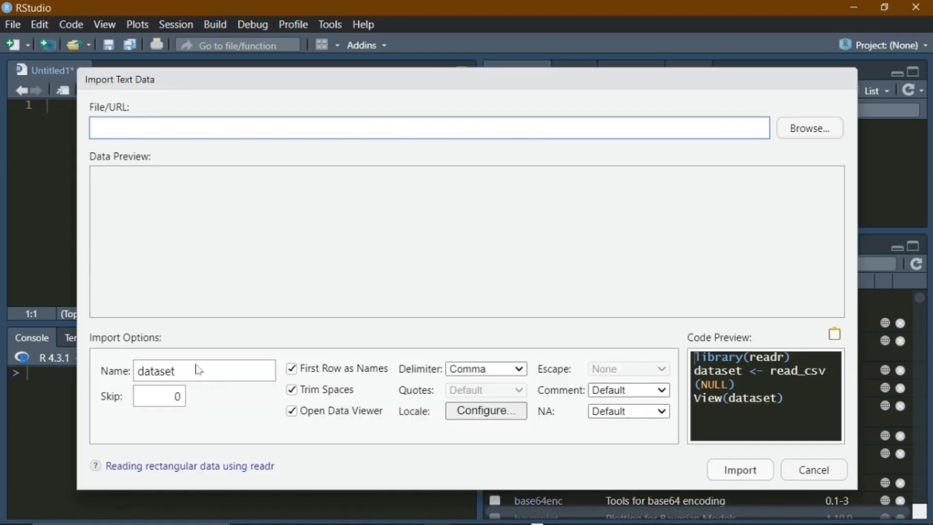
{"action": "left_click", "coordinate": [795, 133]}
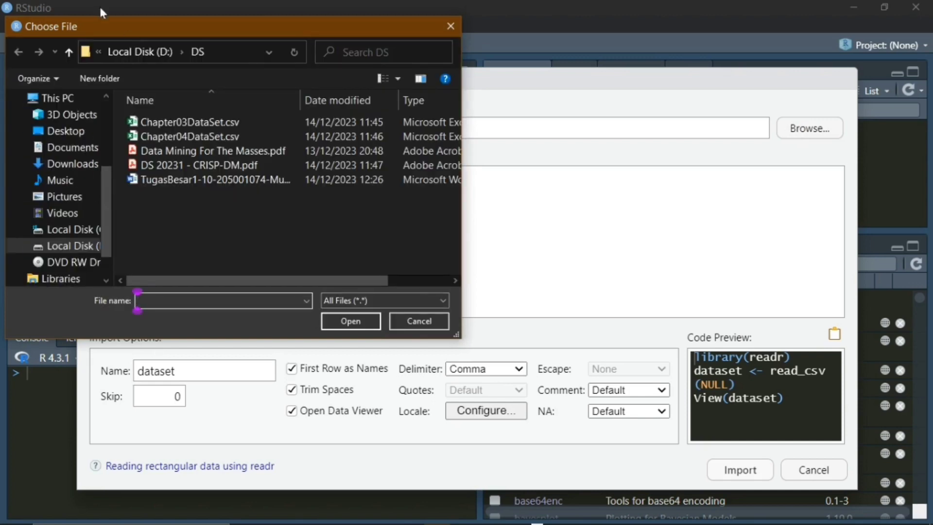
{"action": "left_click", "coordinate": [221, 122]}
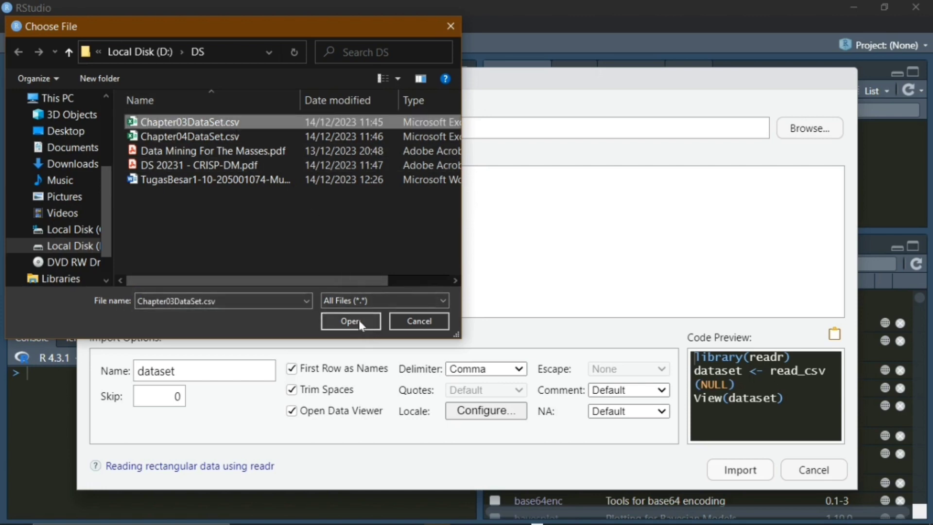
{"action": "left_click", "coordinate": [359, 320]}
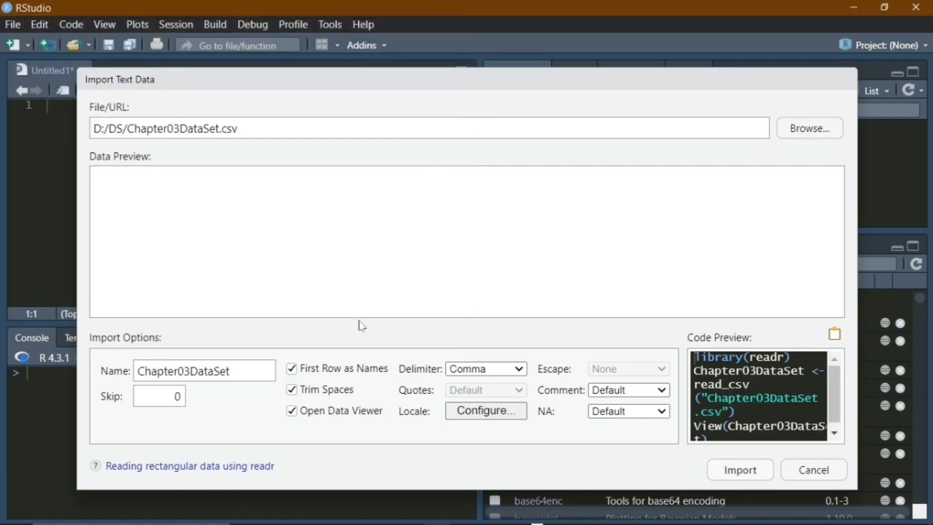
- Review the available NA options and the further columns and lower rows of the import preview
{"action": "left_click", "coordinate": [620, 414]}
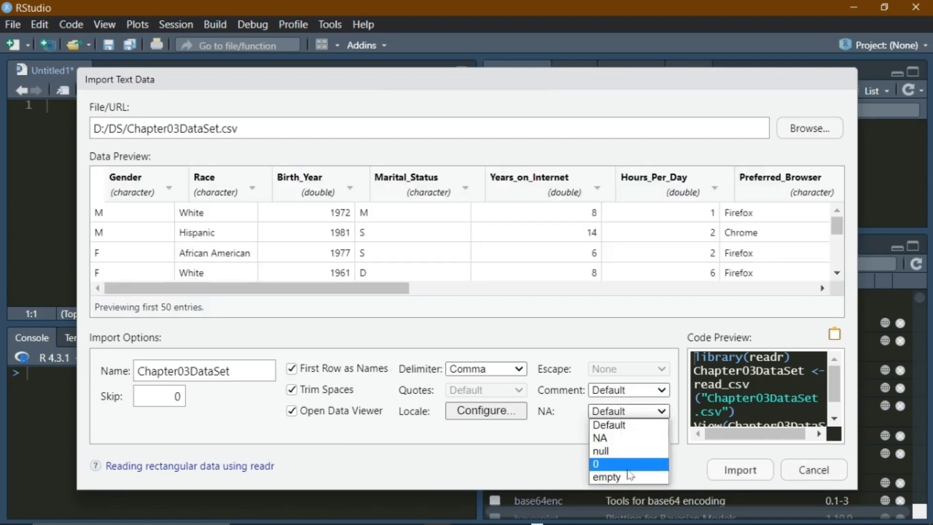
{"action": "left_click", "coordinate": [644, 413]}
{"action": "left_click_drag", "start_coordinate": [349, 288], "coordinate": [700, 287]}
{"action": "left_click_drag", "start_coordinate": [837, 226], "coordinate": [837, 248]}
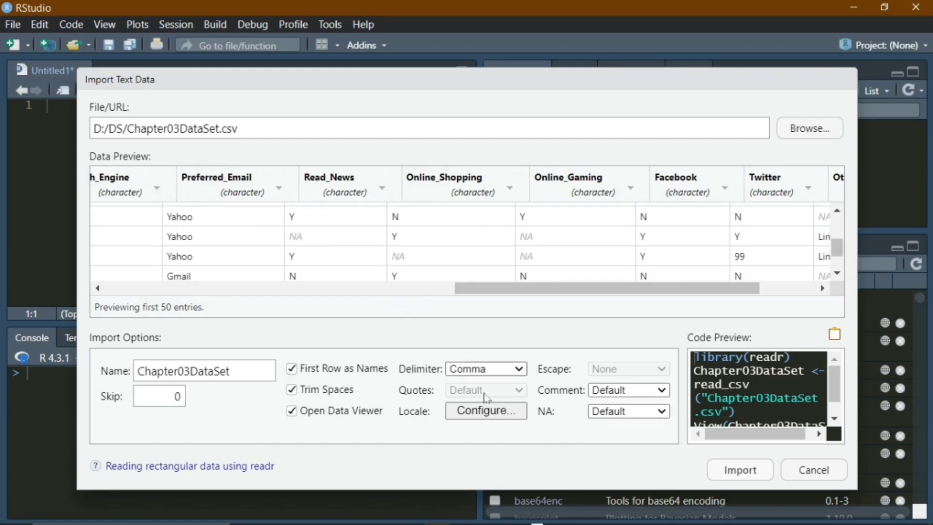
- Set the import's NA option to empty and check the data preview across to Other_Social_Network
{"action": "left_click", "coordinate": [626, 416]}
{"action": "left_click", "coordinate": [628, 475]}
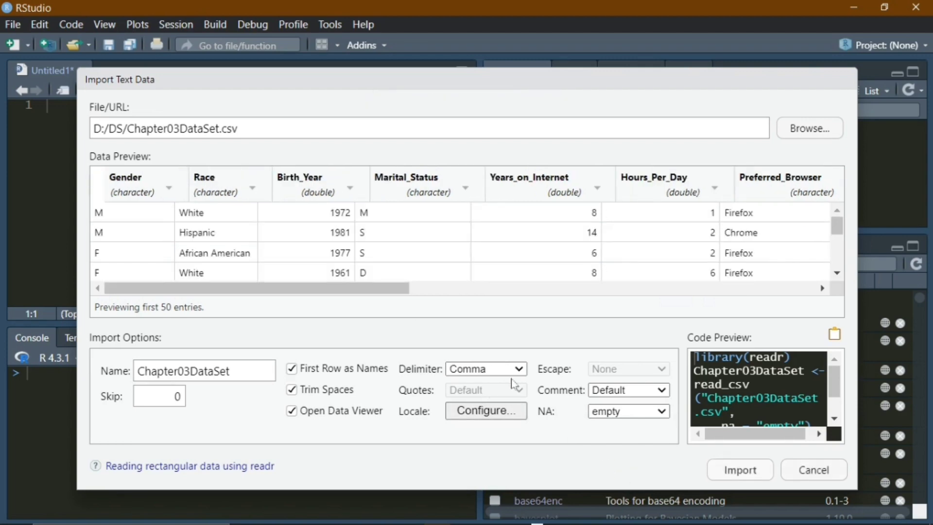
{"action": "left_click_drag", "start_coordinate": [408, 288], "coordinate": [795, 287]}
{"action": "left_click_drag", "start_coordinate": [836, 226], "coordinate": [835, 255]}
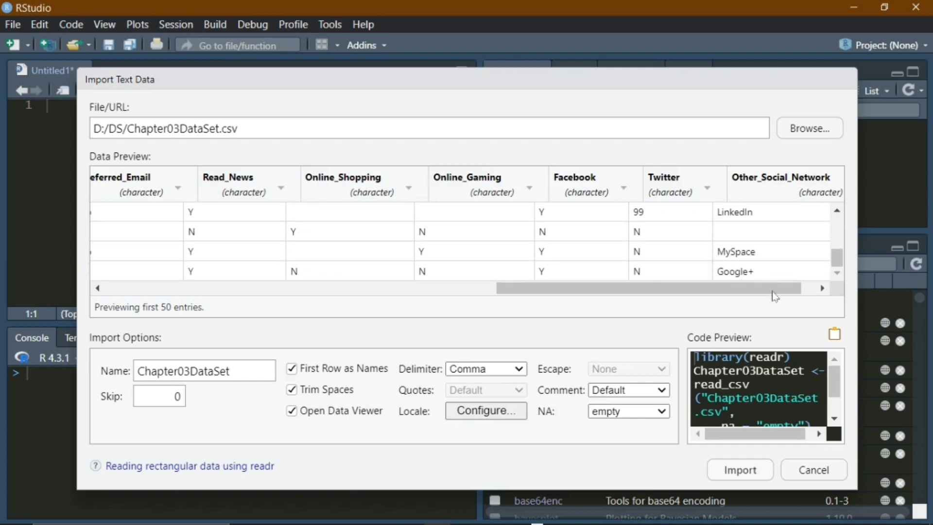
{"action": "left_click_drag", "start_coordinate": [774, 296], "coordinate": [789, 294]}
{"action": "left_click_drag", "start_coordinate": [835, 258], "coordinate": [831, 230]}
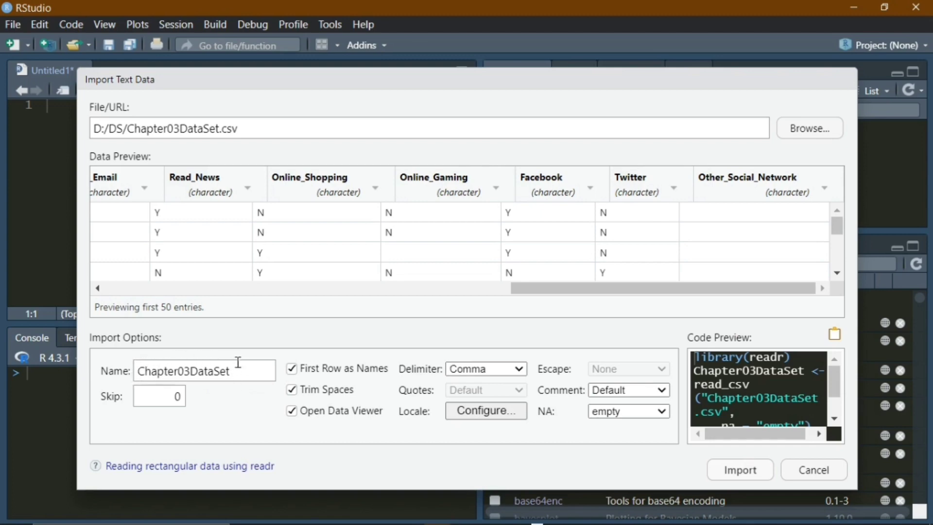
- Import Chapter03DataSet and view its table through to the last column and row
{"action": "left_click", "coordinate": [738, 470]}
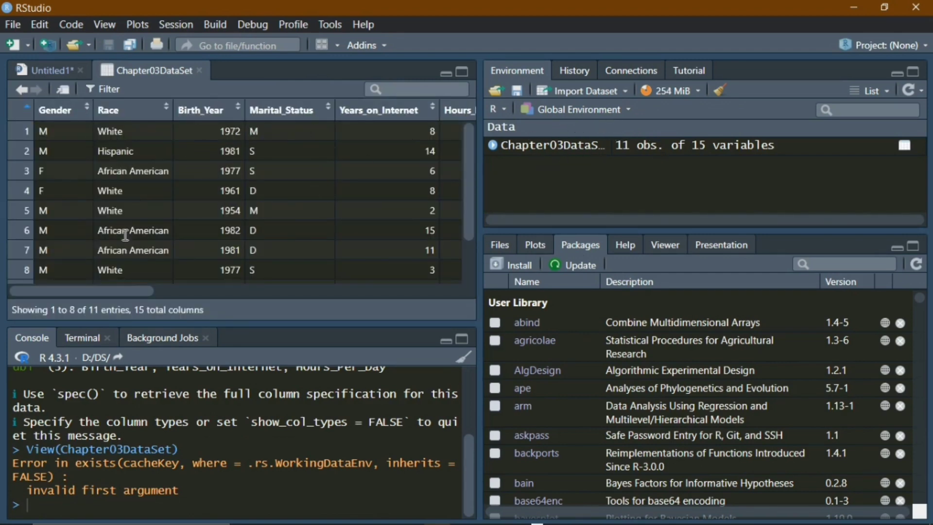
{"action": "left_click_drag", "start_coordinate": [108, 289], "coordinate": [412, 297]}
{"action": "left_click_drag", "start_coordinate": [462, 203], "coordinate": [468, 250]}
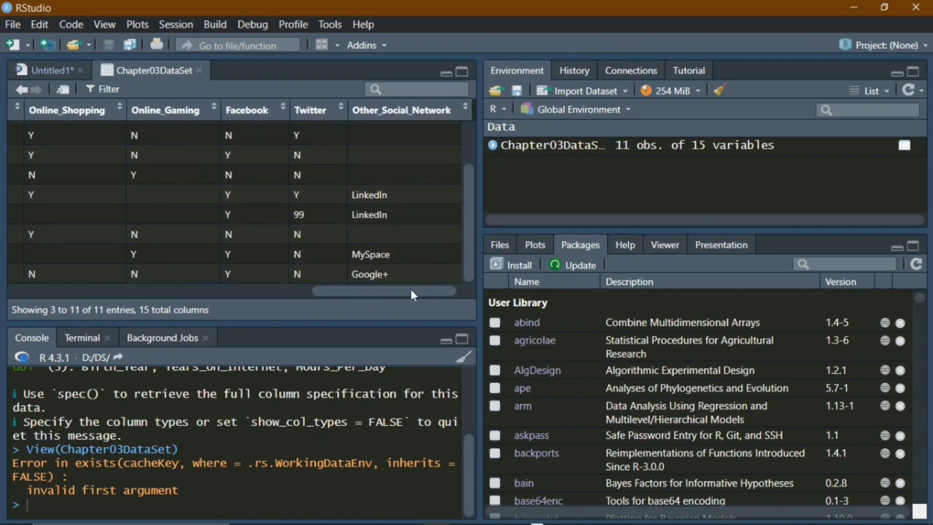
- Add the readr import code to the script: load readr, read Chapter03DataSet.csv with na = "empty", and view Chapter03DataSet
{"action": "left_click_drag", "start_coordinate": [409, 293], "coordinate": [117, 296]}
{"action": "left_click", "coordinate": [45, 69]}
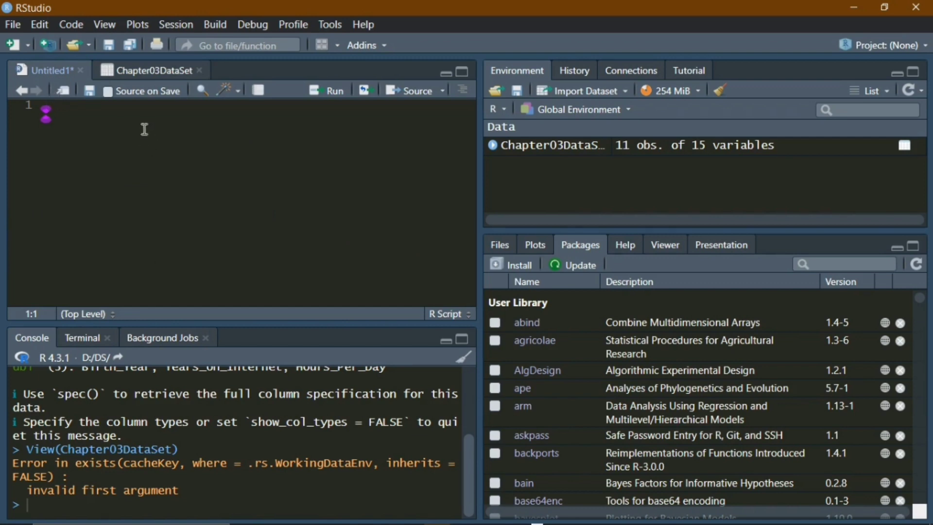
{"action": "type", "text": "library(readr) Chapter03DataSet <- read_csv(\"Chapter03DataSet.csv\",                              na = \"empty\") View(Chapter03DataSet)"}
{"action": "key", "text": "Return"}
{"action": "key", "text": "Return"}
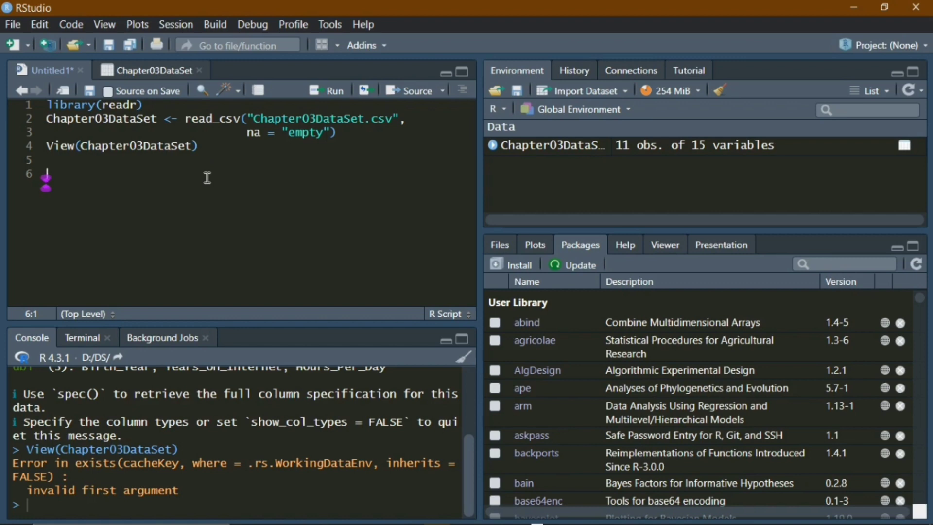
- Write and run a script line that assigns Chapter03DataSet to a new object named DS
{"action": "type", "text": "DS <"}
{"action": "type", "text": "-"}
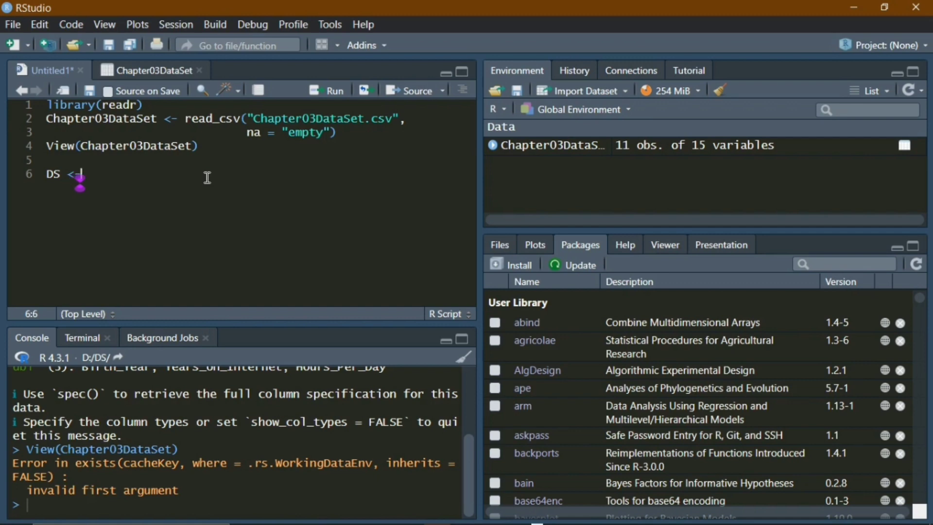
{"action": "left_click", "coordinate": [194, 146]}
{"action": "left_click", "coordinate": [85, 145]}
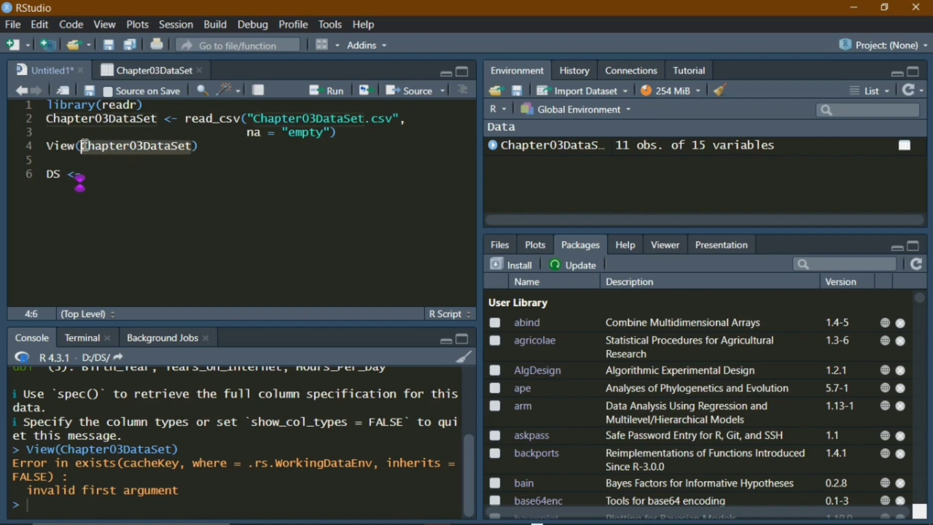
{"action": "left_click", "coordinate": [107, 183]}
{"action": "type", "text": "Chapter03DataSet"}
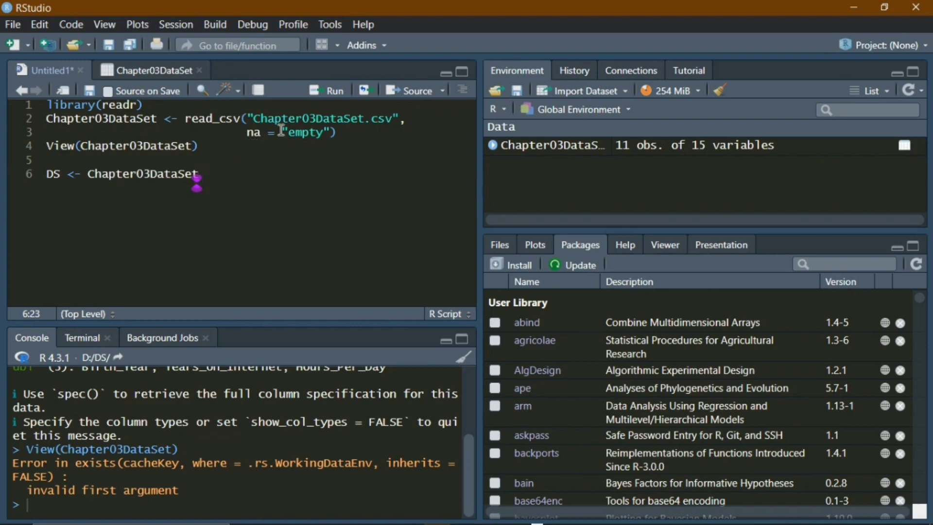
{"action": "left_click", "coordinate": [334, 91]}
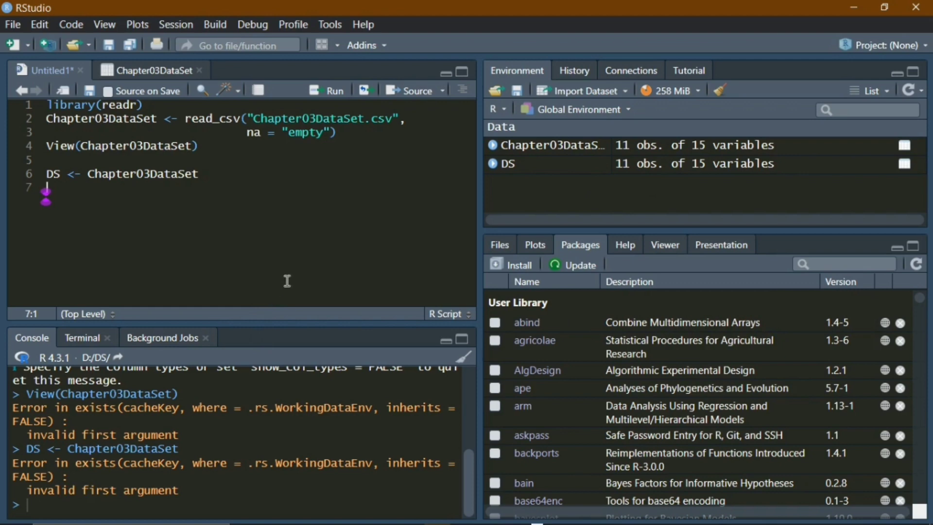
{"action": "key", "text": "Return"}
{"action": "type", "text": "any"}
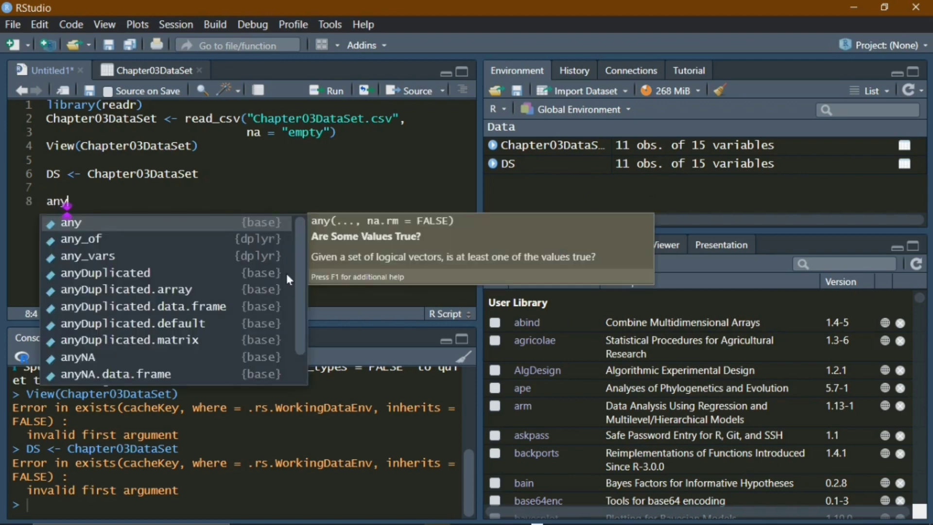
{"action": "key", "text": "BackSpace"}
{"action": "key", "text": "BackSpace"}
{"action": "key", "text": "BackSpace"}
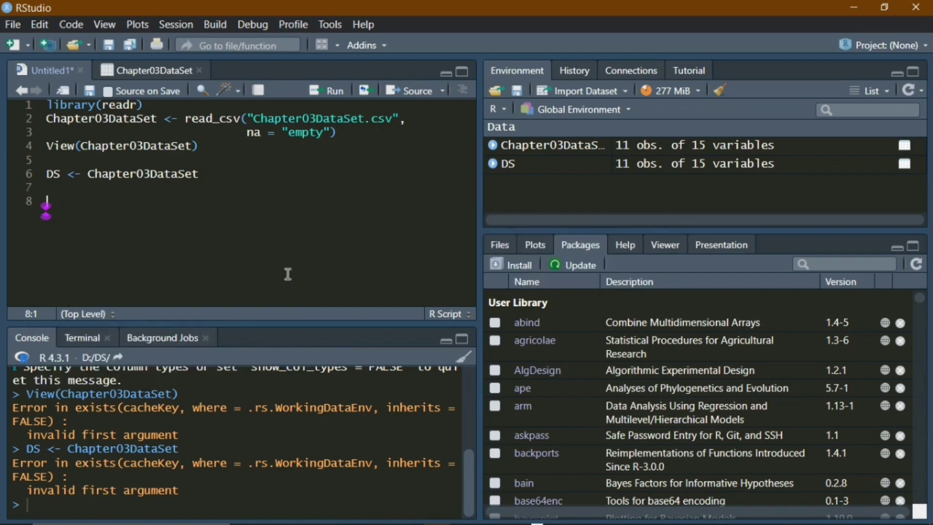
- Check the Twitter column of Chapter03DataSet, and write the script line DS[DS == "99"] <- "N"
{"action": "left_click", "coordinate": [157, 71]}
{"action": "left_click_drag", "start_coordinate": [180, 304], "coordinate": [418, 328]}
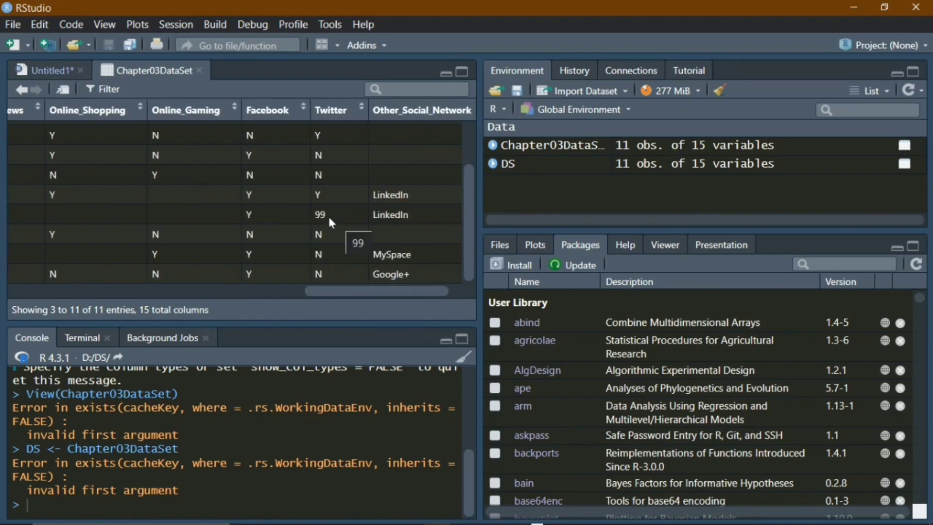
{"action": "left_click", "coordinate": [40, 70]}
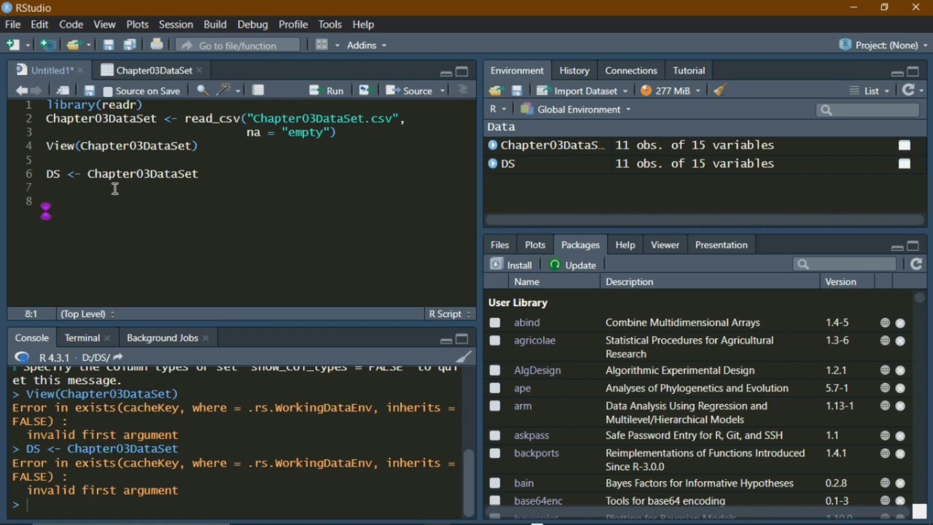
{"action": "type", "text": "DS"}
{"action": "type", "text": "["}
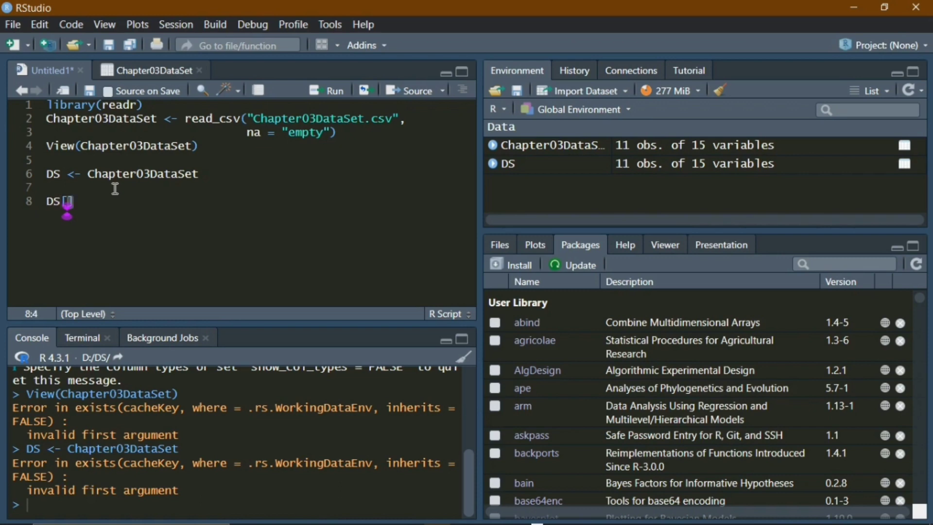
{"action": "type", "text": "DS =="}
{"action": "type", "text": " \""}
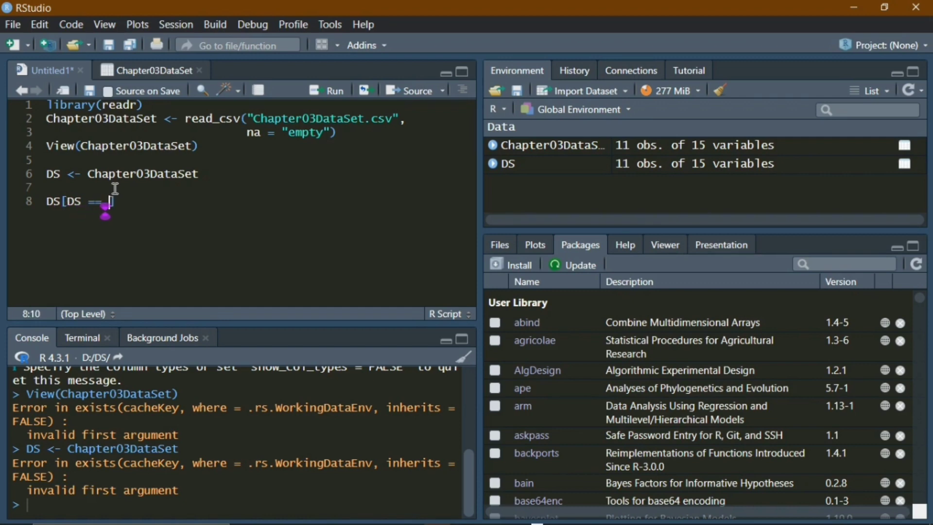
{"action": "type", "text": "99"}
{"action": "key", "text": "Right"}
{"action": "key", "text": "Right"}
{"action": "type", "text": "<- "}
{"action": "type", "text": "\"N\""}
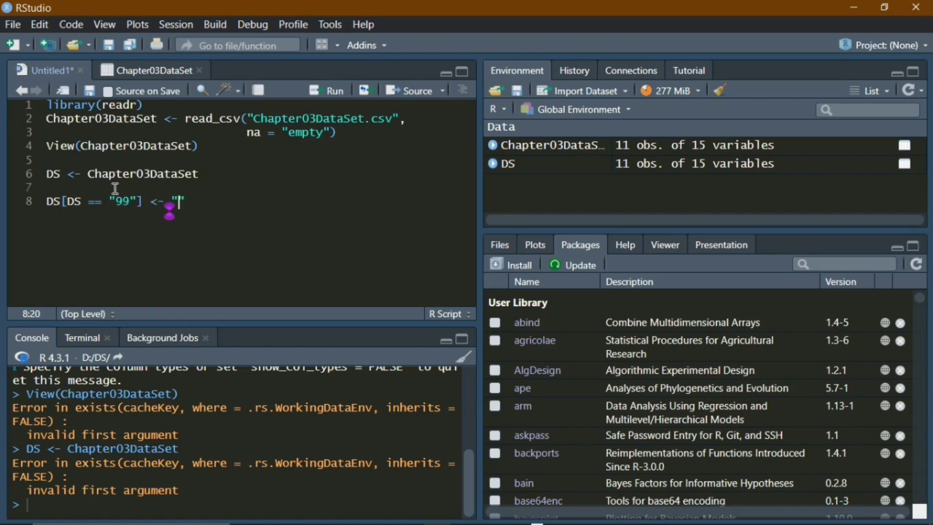
{"action": "key", "text": "Return"}
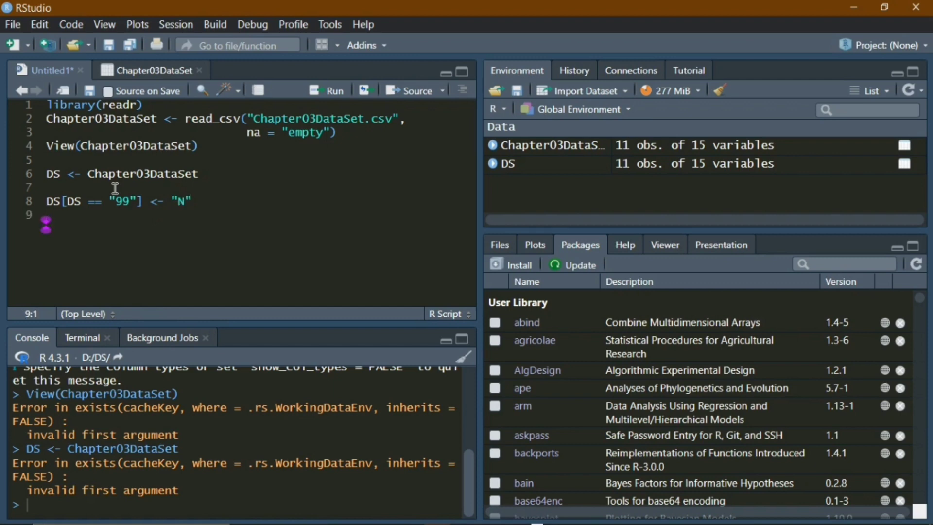
- Write DS[DS == ""] on the following script line, and run the line that replaces "99" with "N"
{"action": "type", "text": "DS"}
{"action": "type", "text": "["}
{"action": "type", "text": "DS == "}
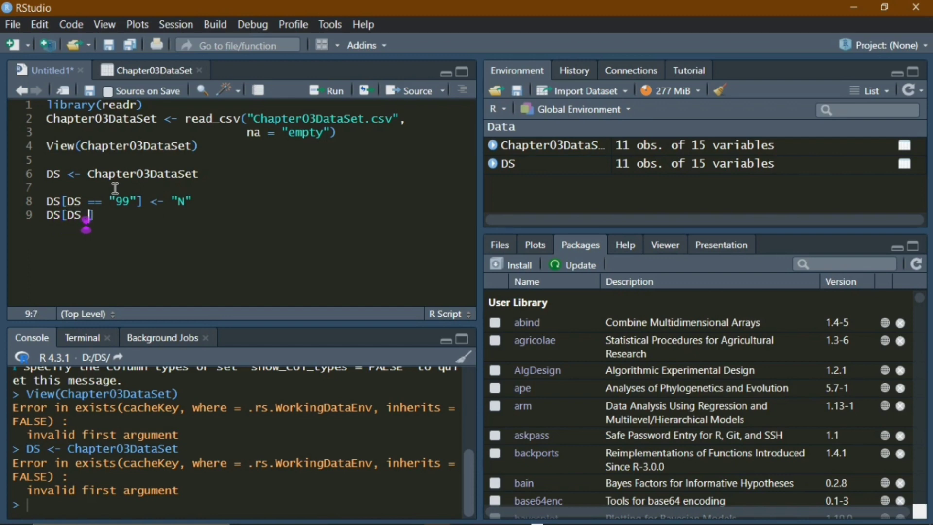
{"action": "type", "text": "\"\""}
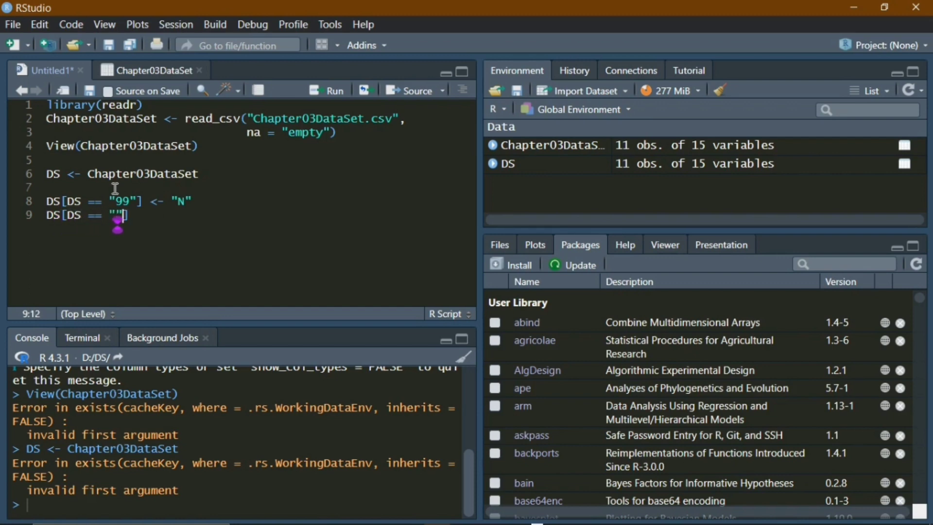
{"action": "type", "text": "]"}
{"action": "key", "text": "Up"}
{"action": "key", "text": "End"}
{"action": "left_click", "coordinate": [322, 91]}
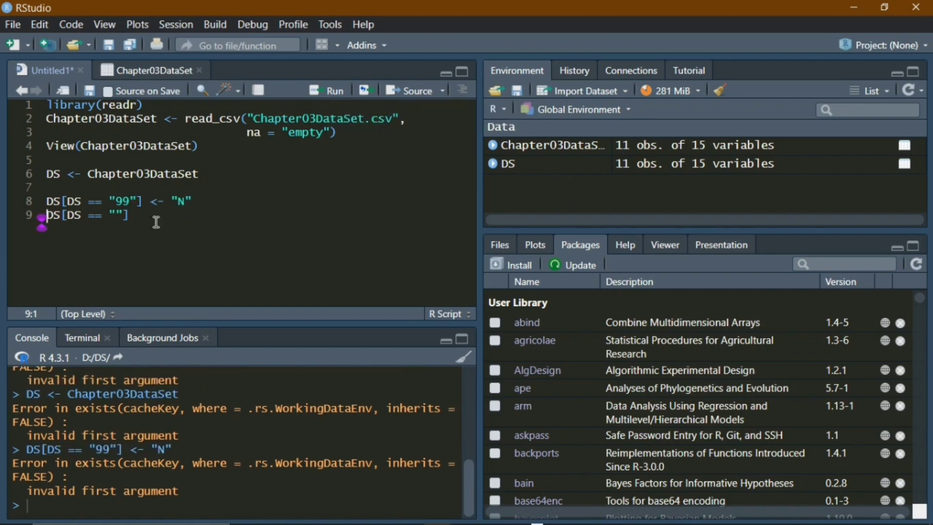
- Add view(DS) to the script below the replacement lines and run it
{"action": "left_click", "coordinate": [115, 188]}
{"action": "key", "text": "Down"}
{"action": "key", "text": "Down"}
{"action": "key", "text": "End"}
{"action": "key", "text": "Return"}
{"action": "key", "text": "Return"}
{"action": "type", "text": "vie"}
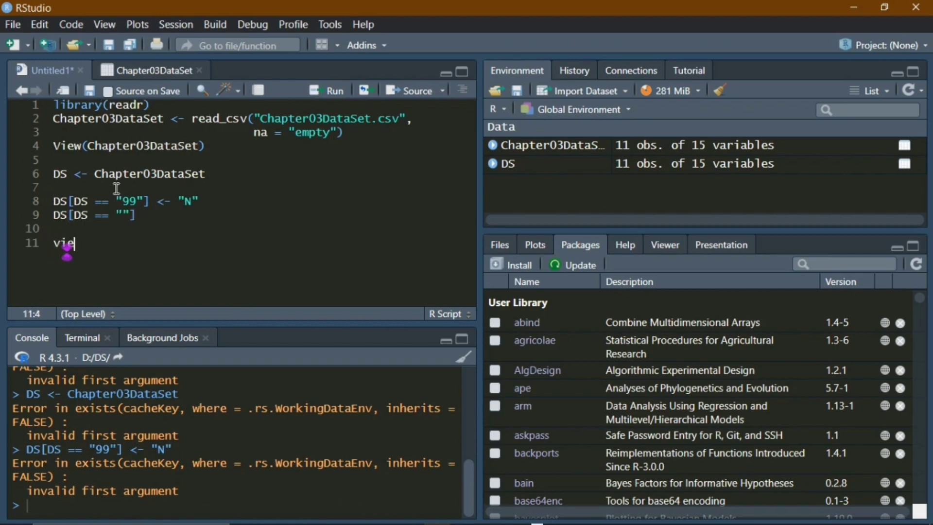
{"action": "type", "text": "w(DS)"}
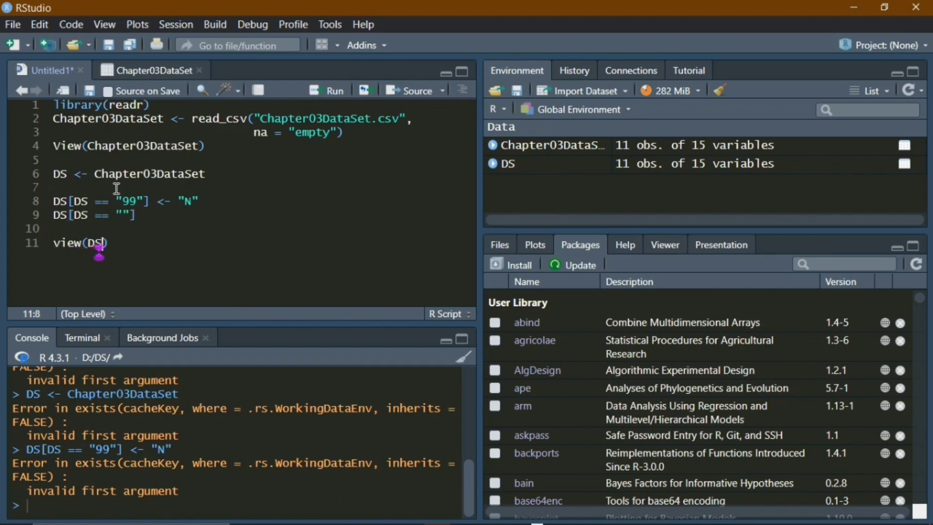
{"action": "key", "text": "ctrl+Return"}
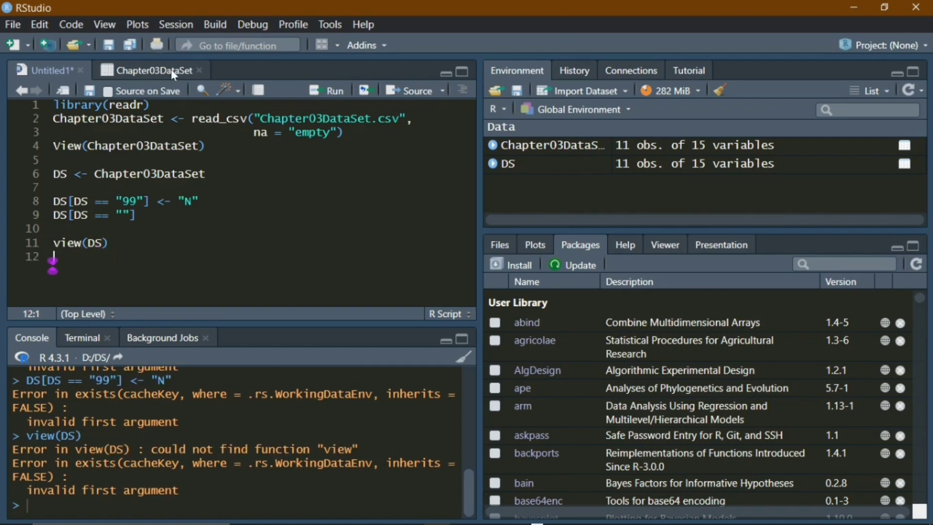
- Open the DS table and inspect the Twitter and Other_Social_Network columns down to the last row
{"action": "left_click", "coordinate": [526, 164]}
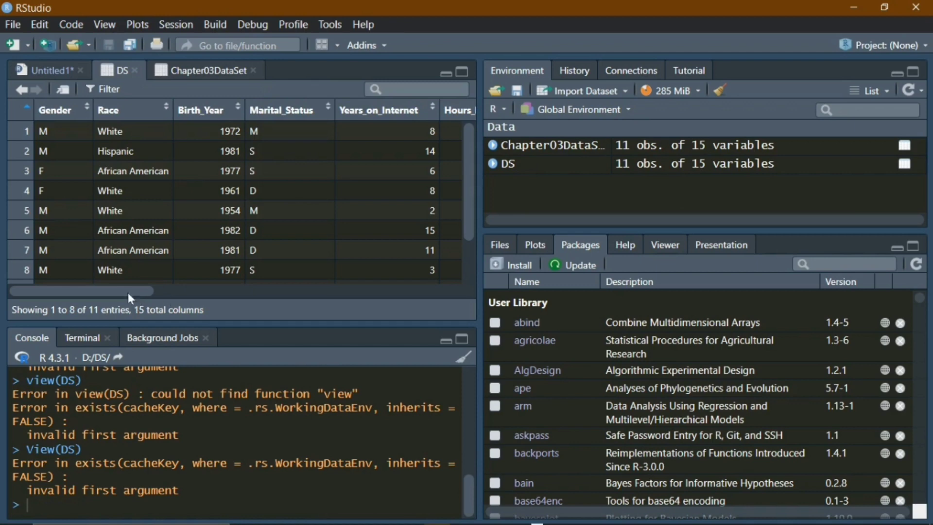
{"action": "left_click_drag", "start_coordinate": [127, 292], "coordinate": [450, 286]}
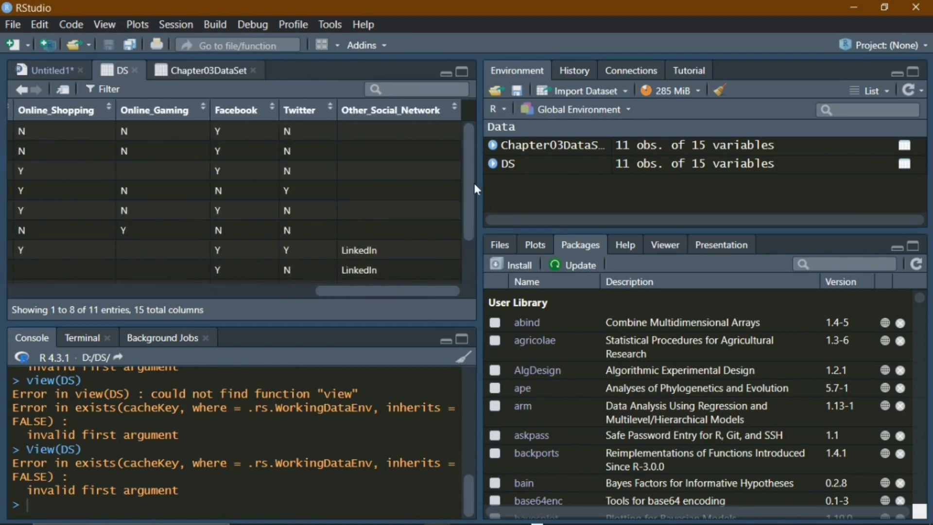
{"action": "left_click_drag", "start_coordinate": [471, 189], "coordinate": [482, 270]}
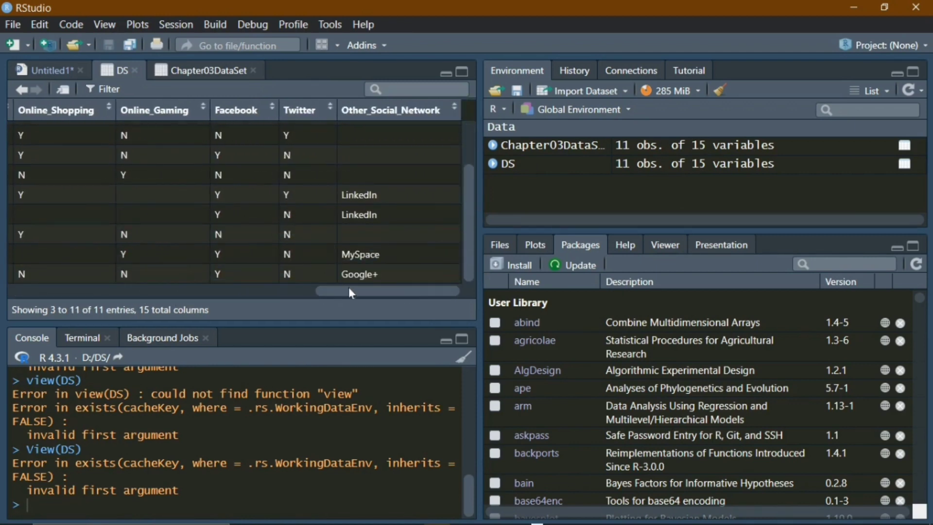
{"action": "left_click_drag", "start_coordinate": [349, 288], "coordinate": [404, 282]}
- Review the earlier console output and the script, and examine the DS table again from its first to its last columns and rows
{"action": "left_click", "coordinate": [59, 70]}
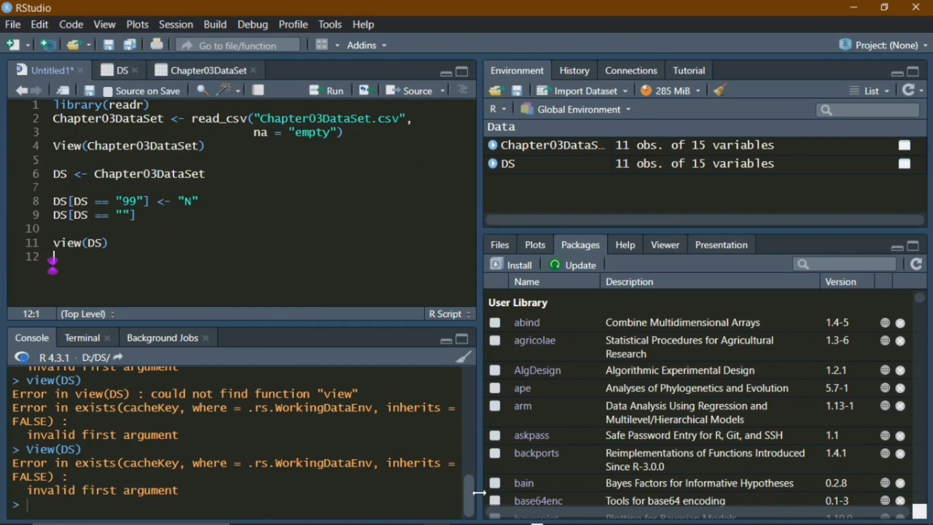
{"action": "left_click_drag", "start_coordinate": [469, 485], "coordinate": [490, 433]}
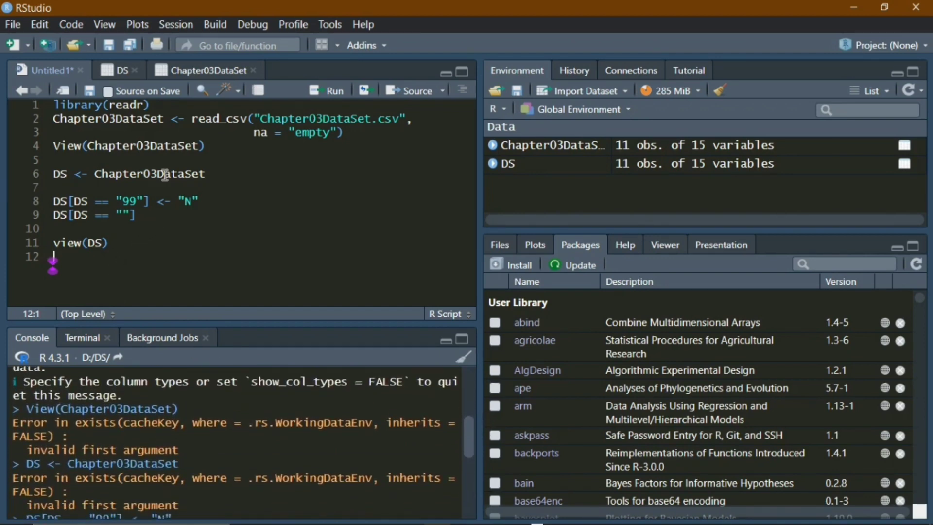
{"action": "left_click", "coordinate": [117, 74]}
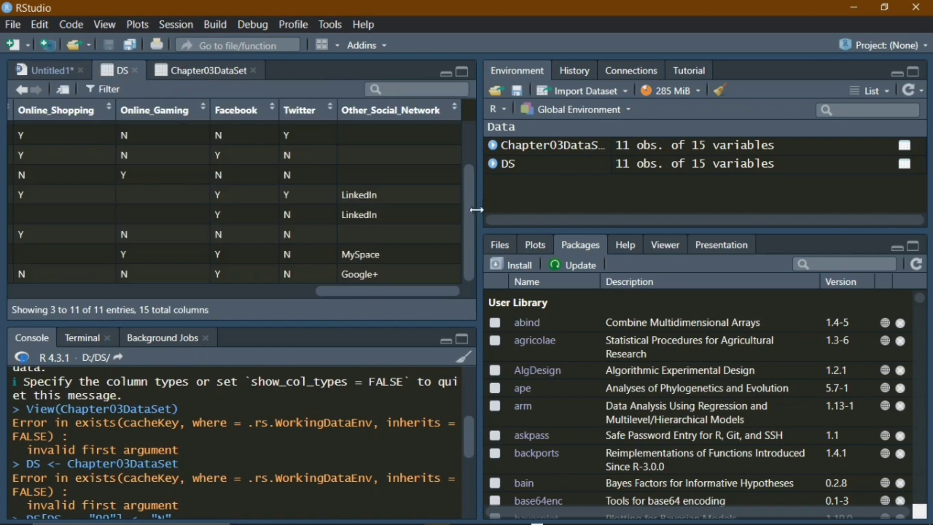
{"action": "left_click_drag", "start_coordinate": [470, 210], "coordinate": [475, 129]}
{"action": "left_click_drag", "start_coordinate": [444, 290], "coordinate": [105, 283]}
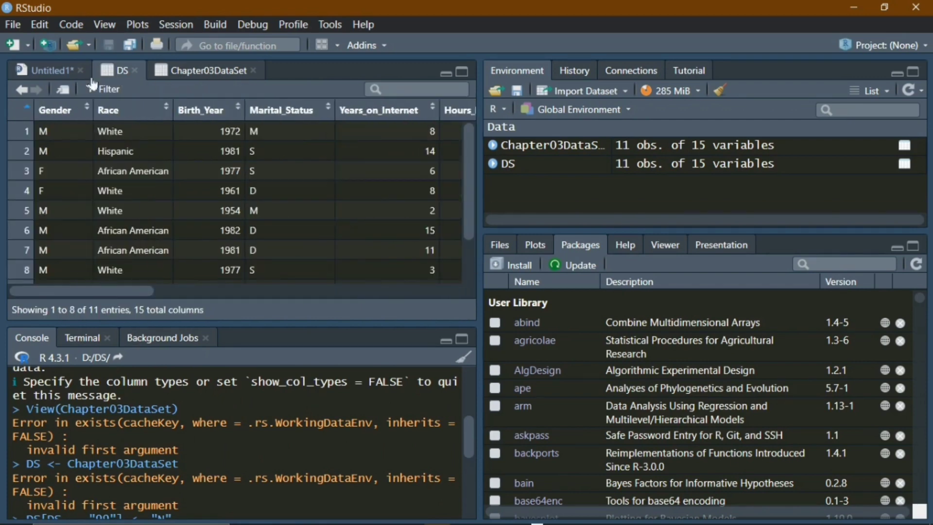
{"action": "left_click", "coordinate": [66, 72]}
{"action": "left_click", "coordinate": [109, 244]}
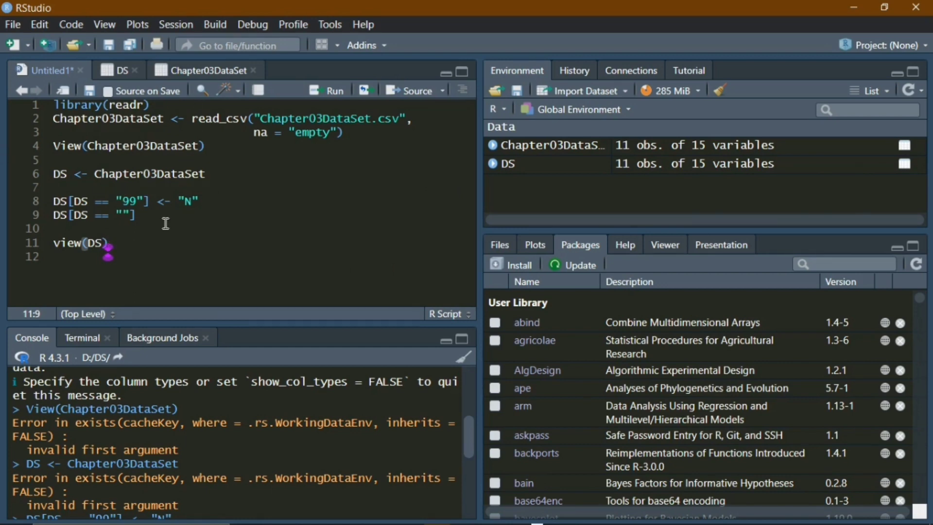
{"action": "left_click", "coordinate": [122, 70]}
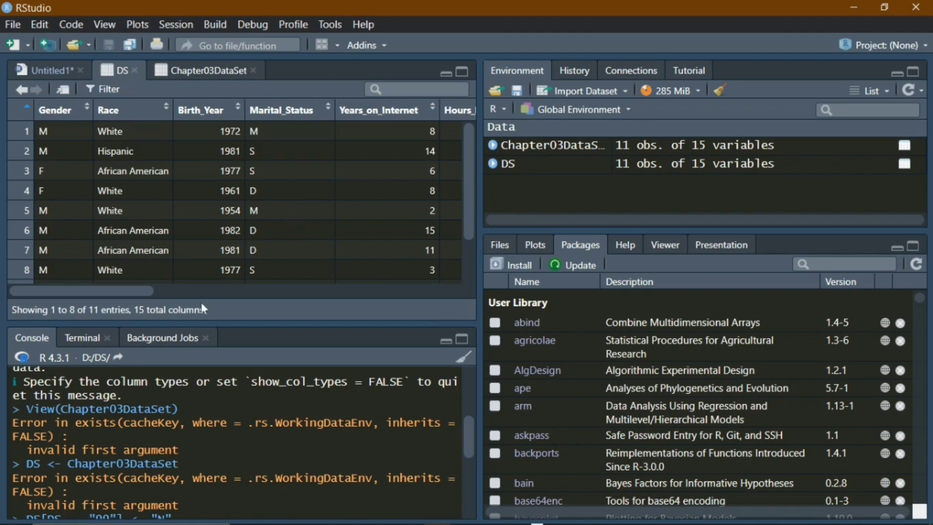
{"action": "left_click_drag", "start_coordinate": [146, 290], "coordinate": [430, 288]}
{"action": "left_click_drag", "start_coordinate": [470, 211], "coordinate": [472, 252]}
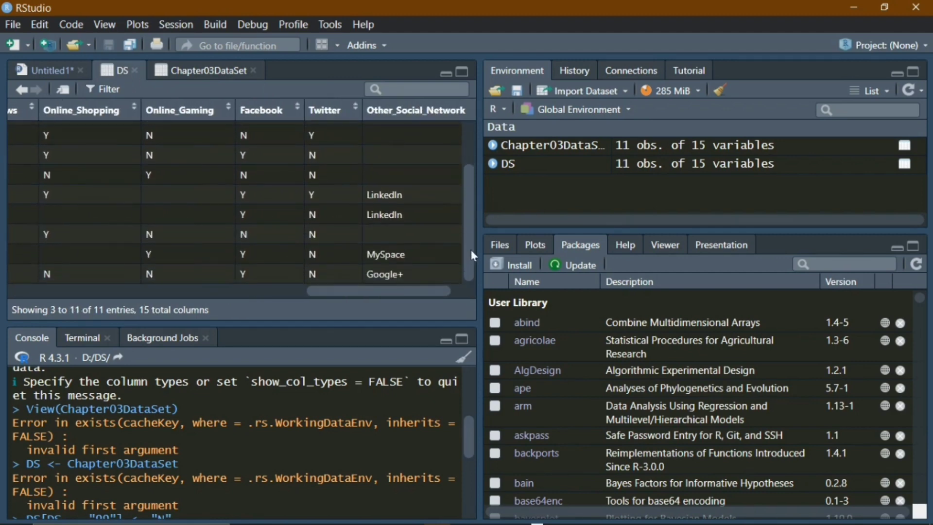
{"action": "scroll", "coordinate": [366, 274], "scroll_direction": "right", "scroll_amount": 1}
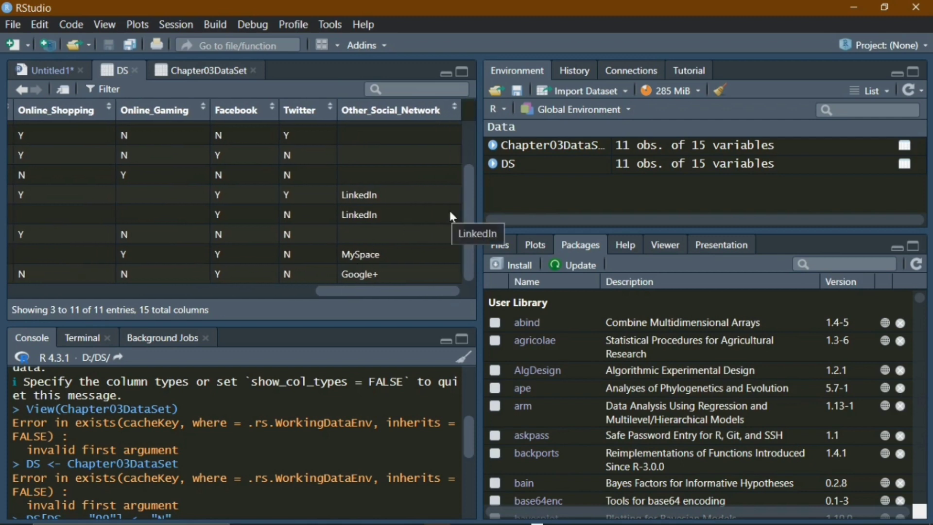
- Complete the blank-value script line as DS[DS == ""] <- "N" and run it
{"action": "left_click", "coordinate": [30, 72]}
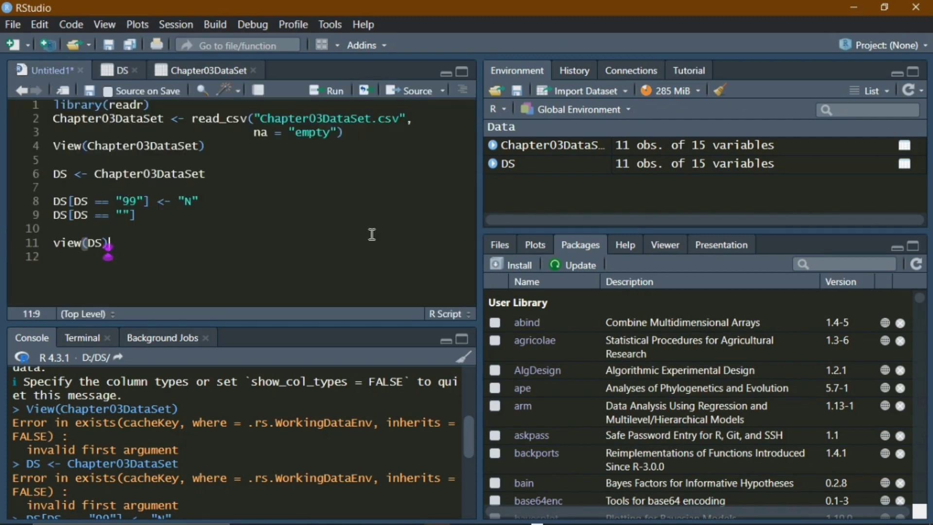
{"action": "left_click", "coordinate": [122, 216]}
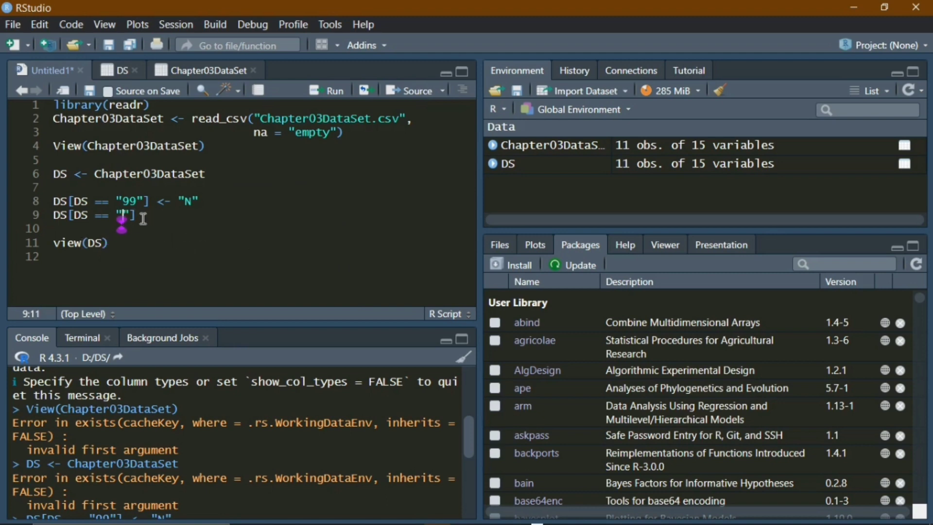
{"action": "left_click", "coordinate": [158, 215]}
{"action": "type", "text": "<- \"N\""}
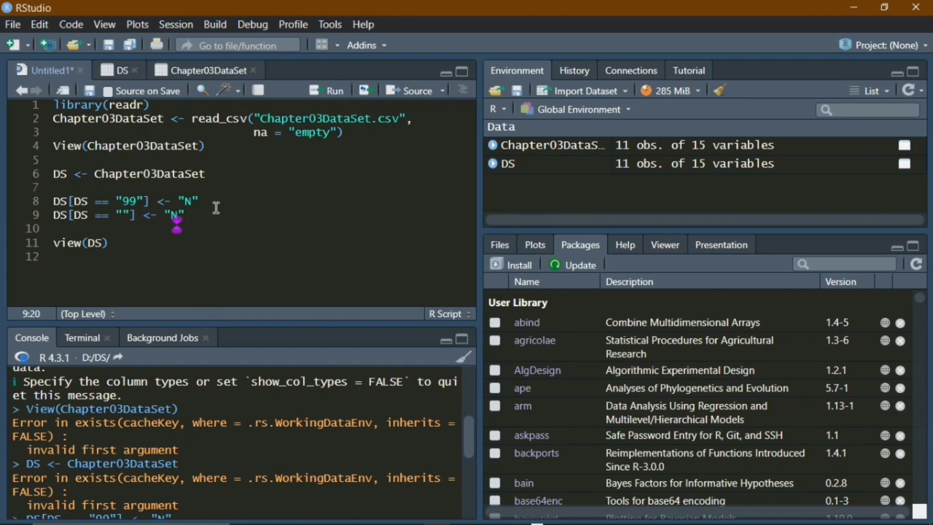
{"action": "left_click", "coordinate": [340, 94]}
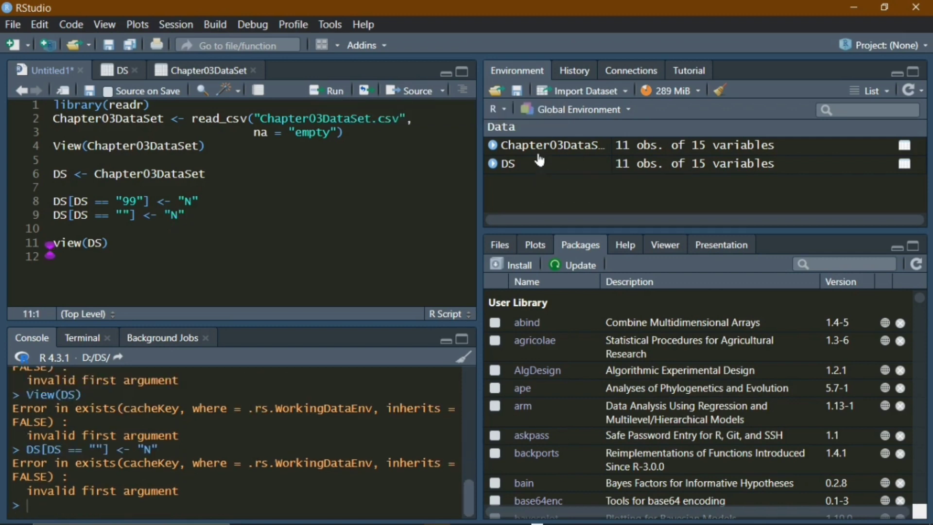
- Open the DS table and inspect the Twitter and Other_Social_Network columns from the first to the last row
{"action": "left_click", "coordinate": [534, 166]}
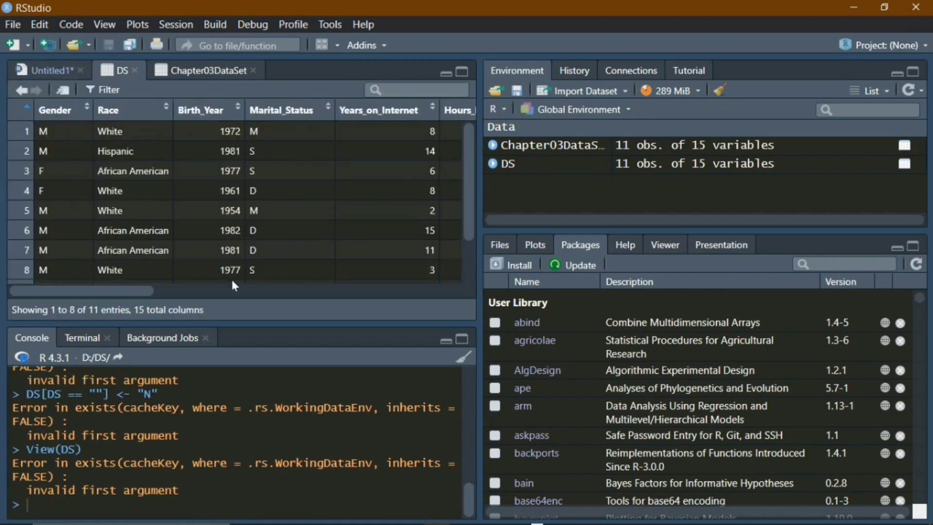
{"action": "left_click_drag", "start_coordinate": [126, 291], "coordinate": [364, 288]}
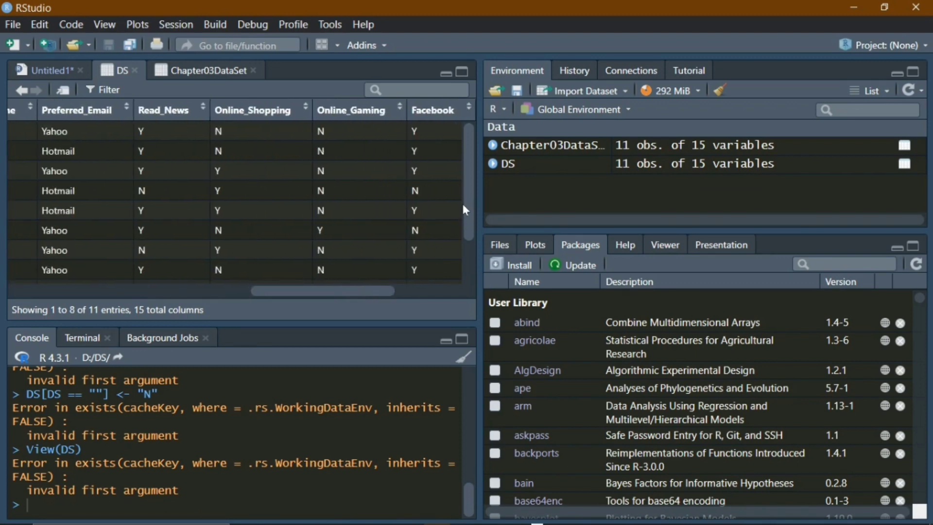
{"action": "left_click_drag", "start_coordinate": [464, 203], "coordinate": [467, 245]}
{"action": "left_click_drag", "start_coordinate": [353, 288], "coordinate": [420, 290]}
{"action": "left_click_drag", "start_coordinate": [469, 249], "coordinate": [451, 179]}
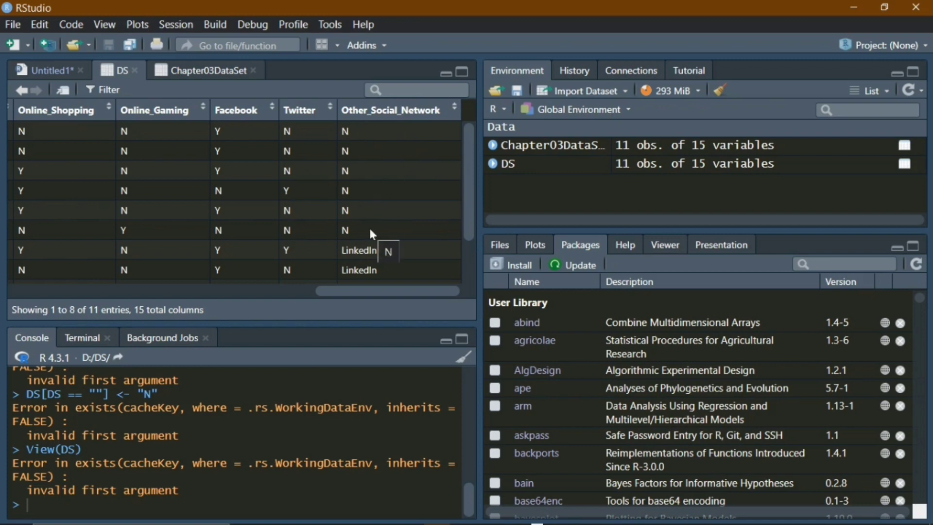
{"action": "left_click_drag", "start_coordinate": [475, 168], "coordinate": [377, 217]}
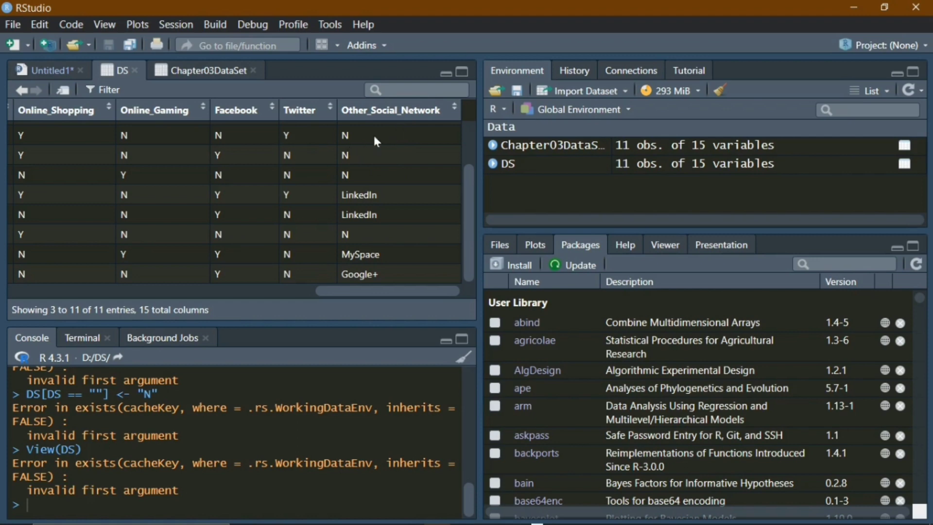
- Add DS$Other_Social_Network[DS$Other_Social_Network == "N"] <- NA below the blank-value replacement line in the script and run it
{"action": "left_click", "coordinate": [49, 69]}
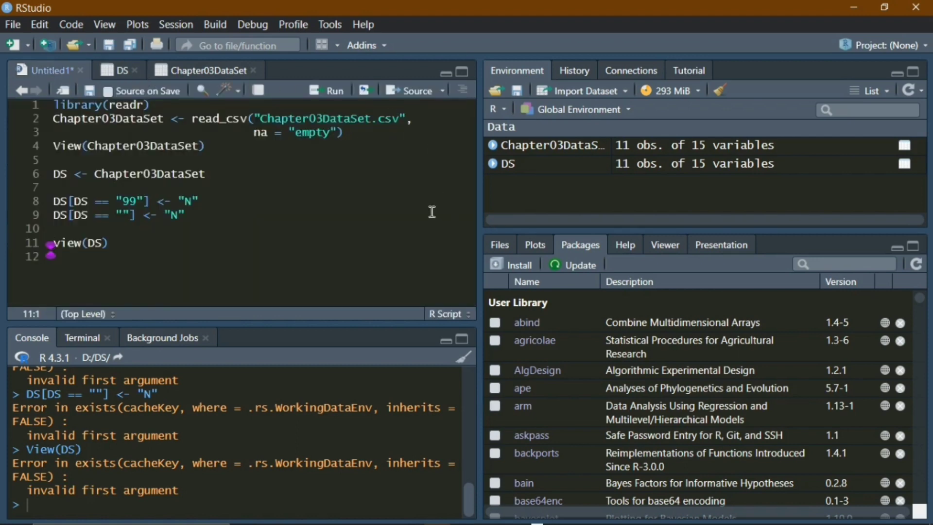
{"action": "left_click", "coordinate": [156, 231]}
{"action": "key", "text": "Return"}
{"action": "key", "text": "Up"}
{"action": "type", "text": "DS"}
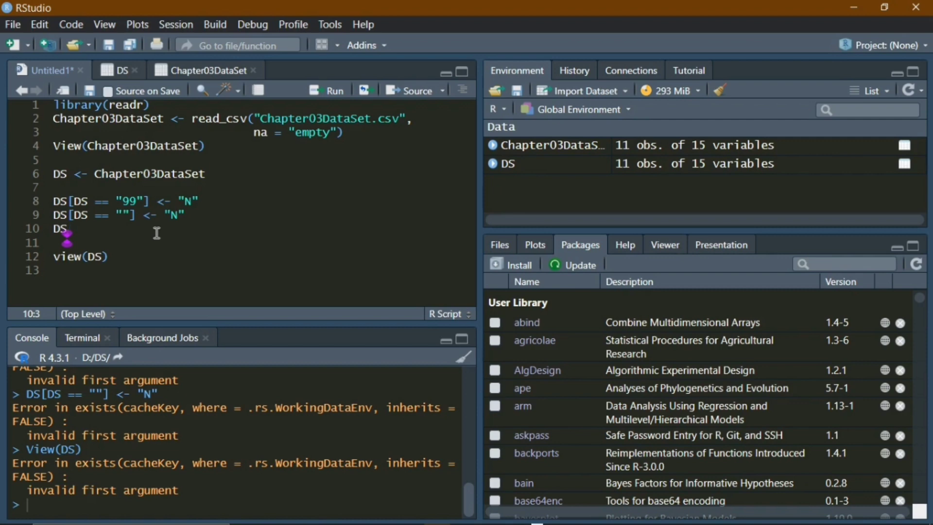
{"action": "type", "text": "$"}
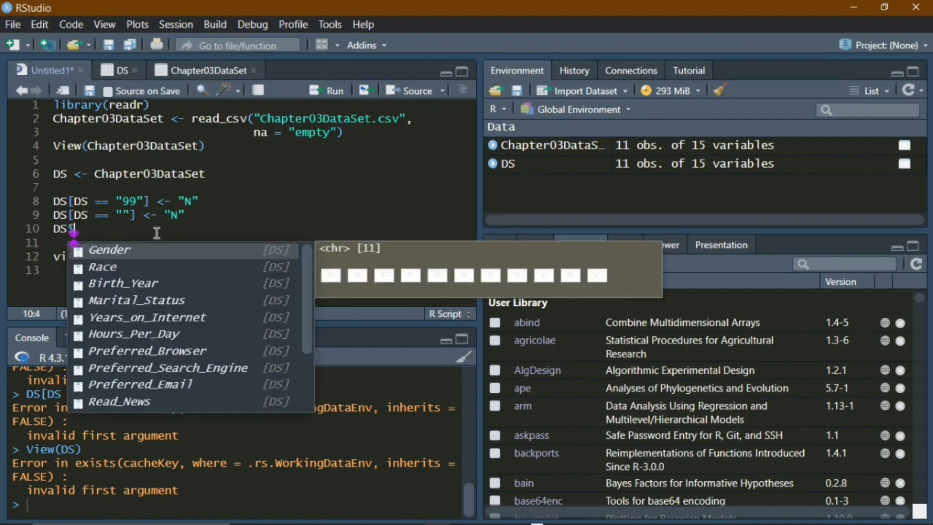
{"action": "type", "text": "Oth"}
{"action": "key", "text": "Tab"}
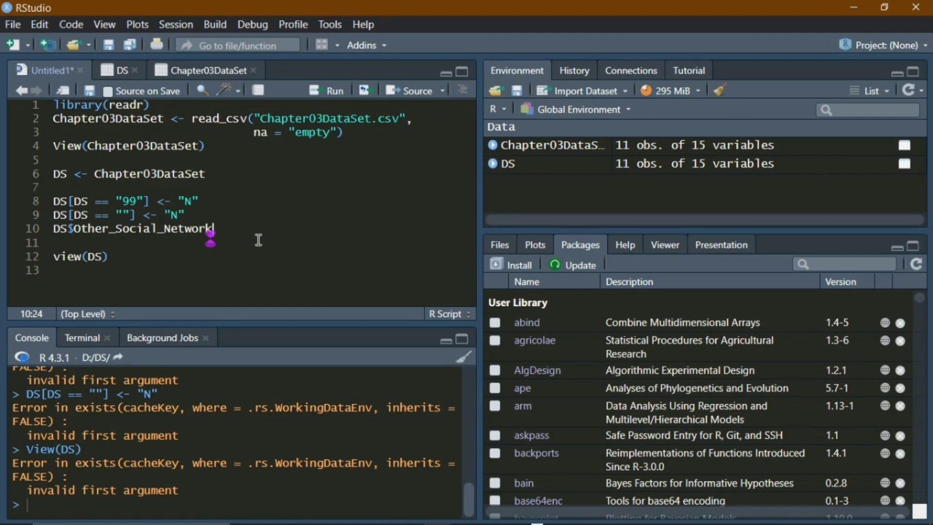
{"action": "type", "text": "["}
{"action": "type", "text": "DS"}
{"action": "type", "text": "$Othe"}
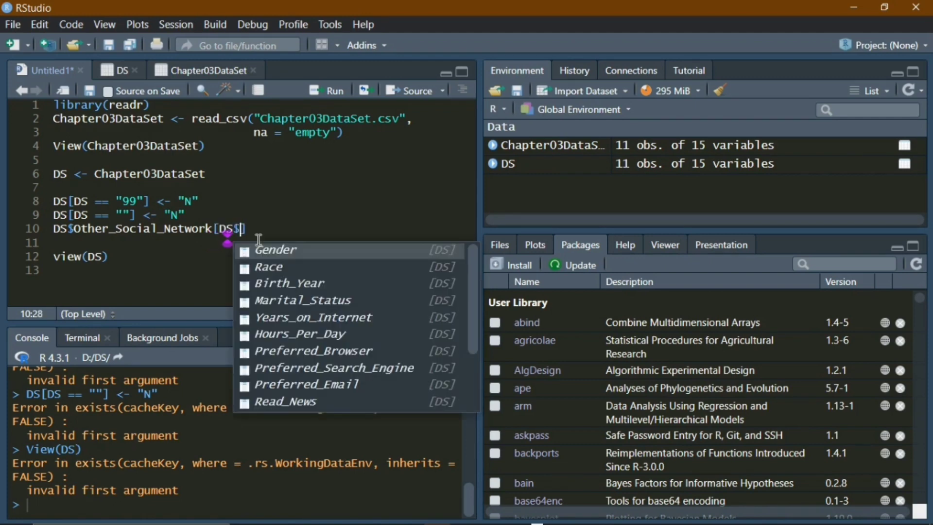
{"action": "key", "text": "Tab"}
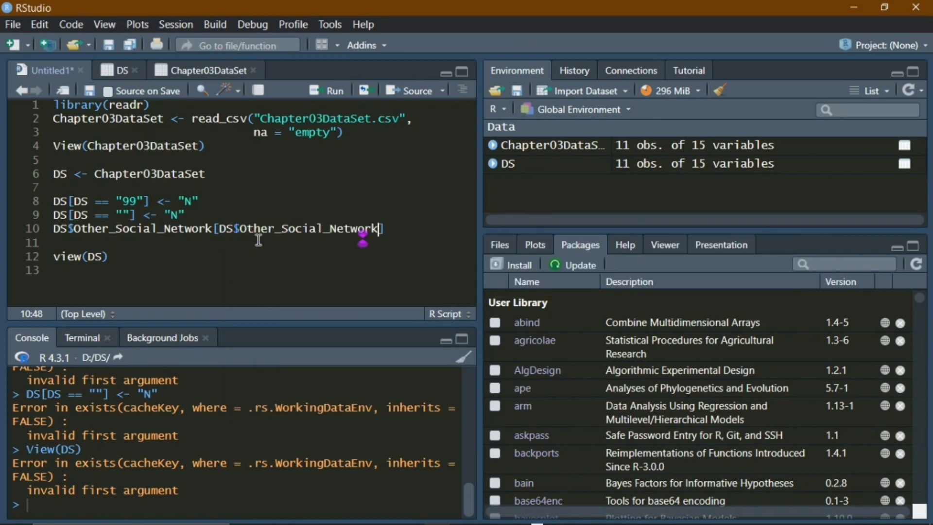
{"action": "type", "text": "== \""}
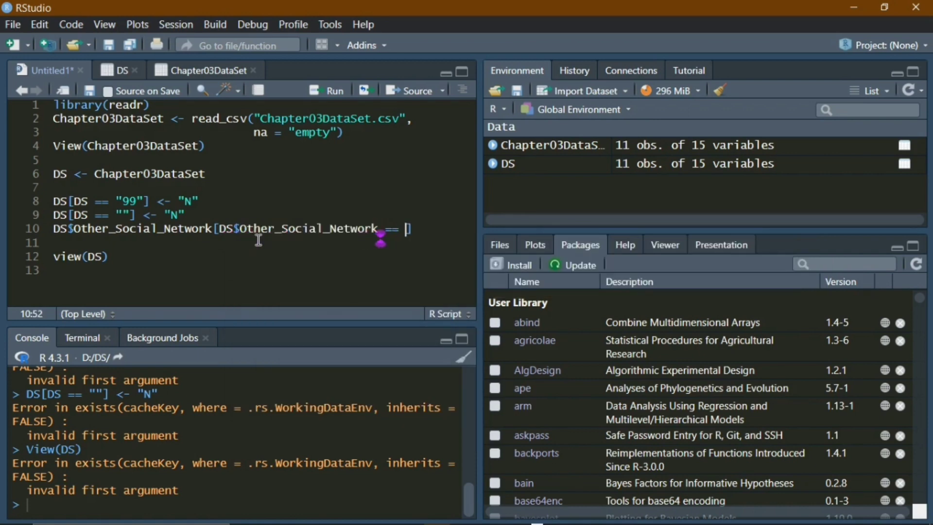
{"action": "type", "text": "N\"] "}
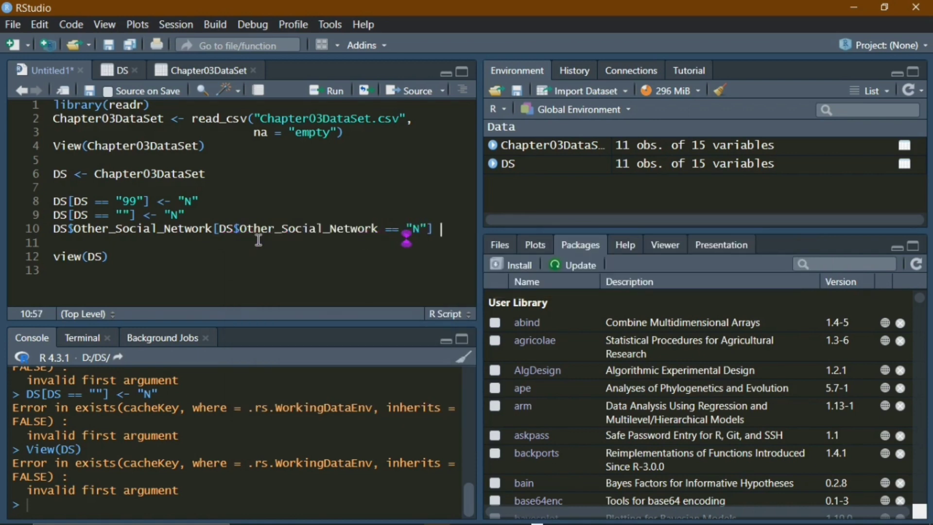
{"action": "type", "text": "<- NA"}
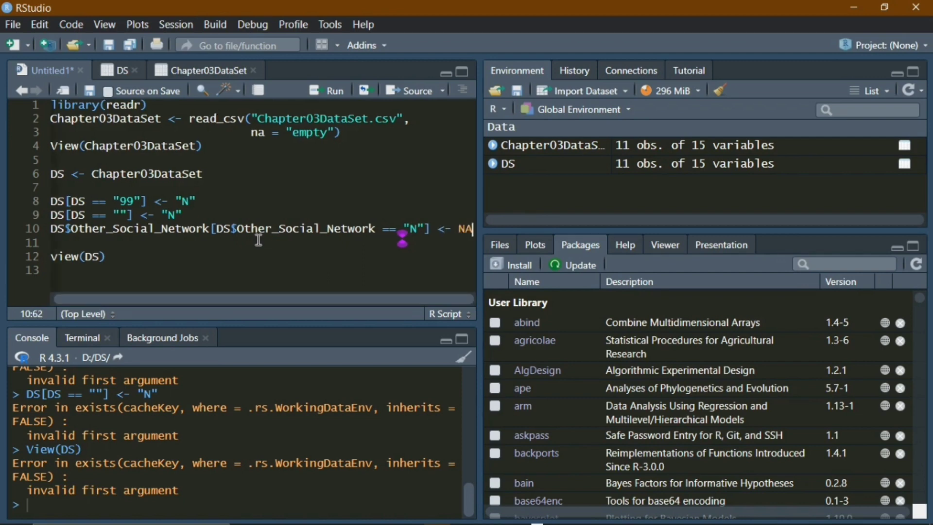
{"action": "left_click", "coordinate": [326, 91]}
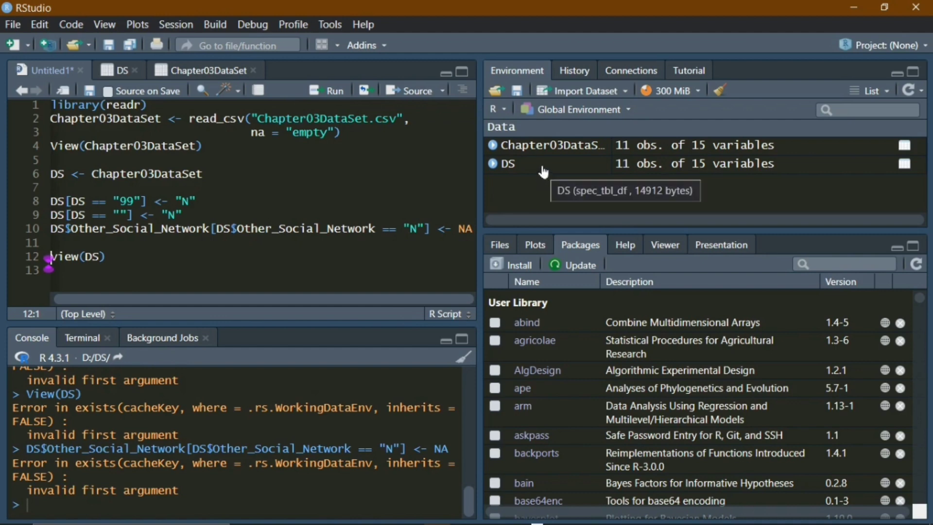
- Open the DS table again and check the Other_Social_Network column for NA values through the last row
{"action": "left_click", "coordinate": [543, 166]}
{"action": "left_click_drag", "start_coordinate": [129, 292], "coordinate": [465, 216]}
{"action": "left_click_drag", "start_coordinate": [471, 181], "coordinate": [475, 274]}
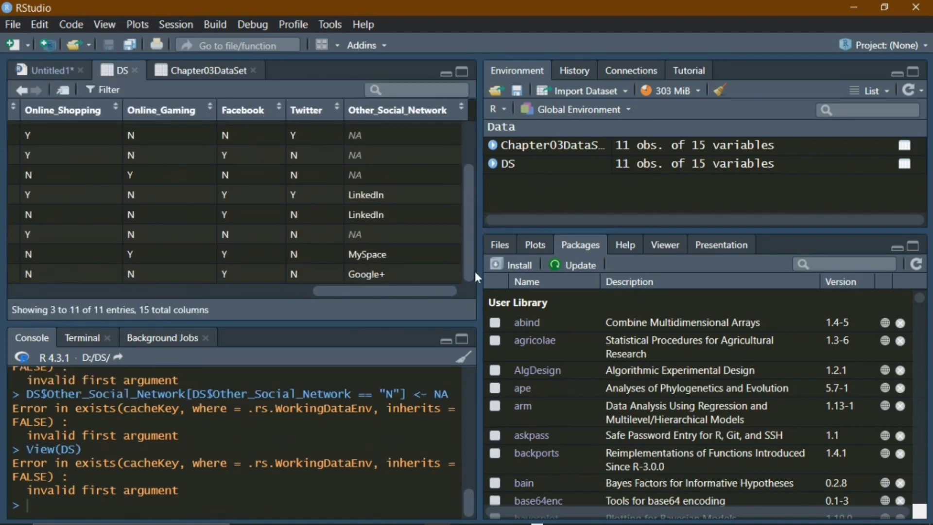
{"action": "left_click_drag", "start_coordinate": [400, 292], "coordinate": [406, 292]}
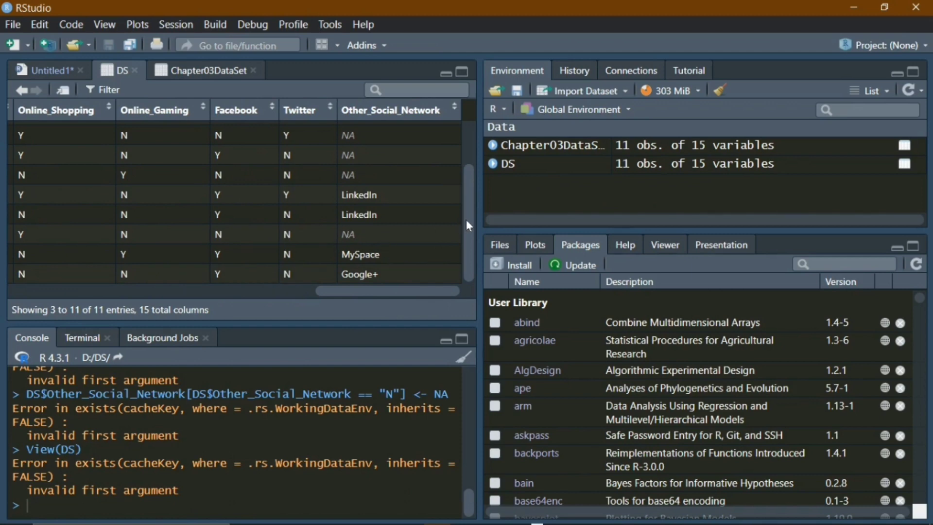
{"action": "left_click_drag", "start_coordinate": [466, 219], "coordinate": [325, 140]}
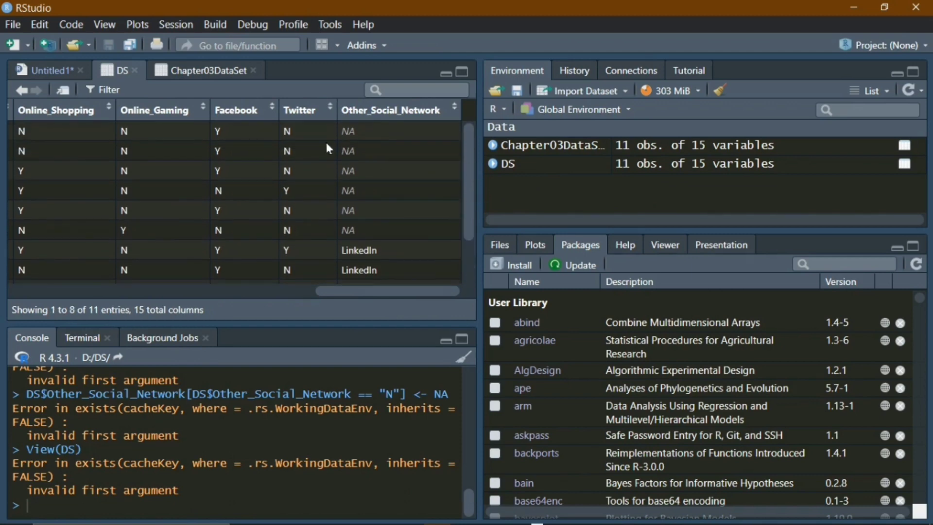
- Replace the view(DS) line in the script with any(is.na(DS)) and run it
{"action": "left_click", "coordinate": [48, 70]}
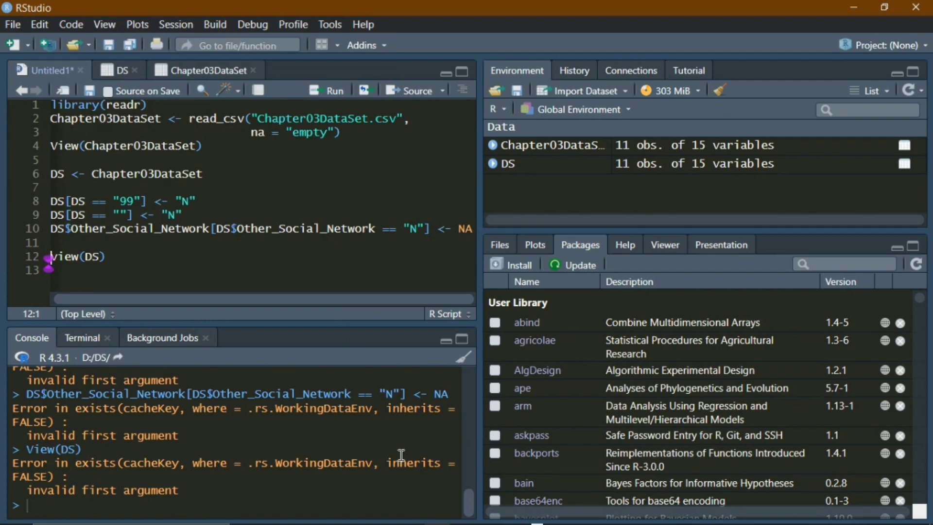
{"action": "key", "text": "shift+End"}
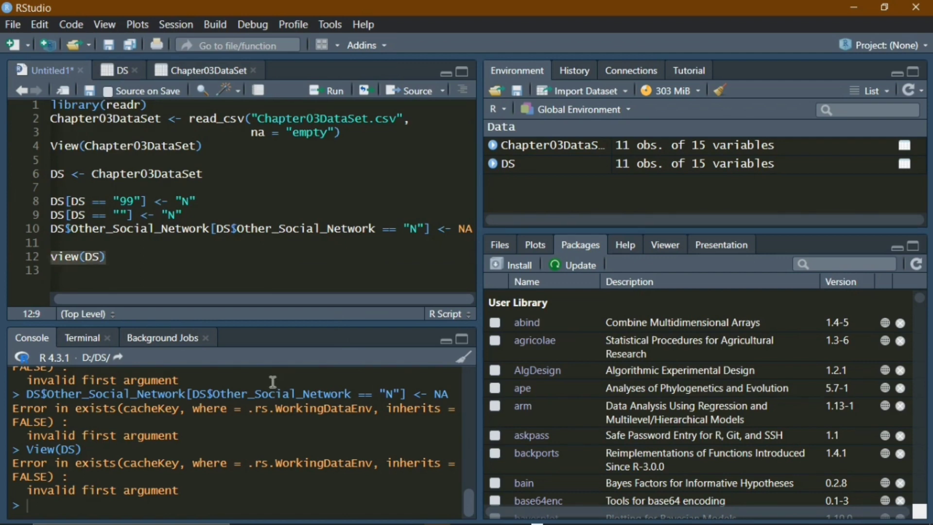
{"action": "type", "text": "any"}
{"action": "key", "text": "Tab"}
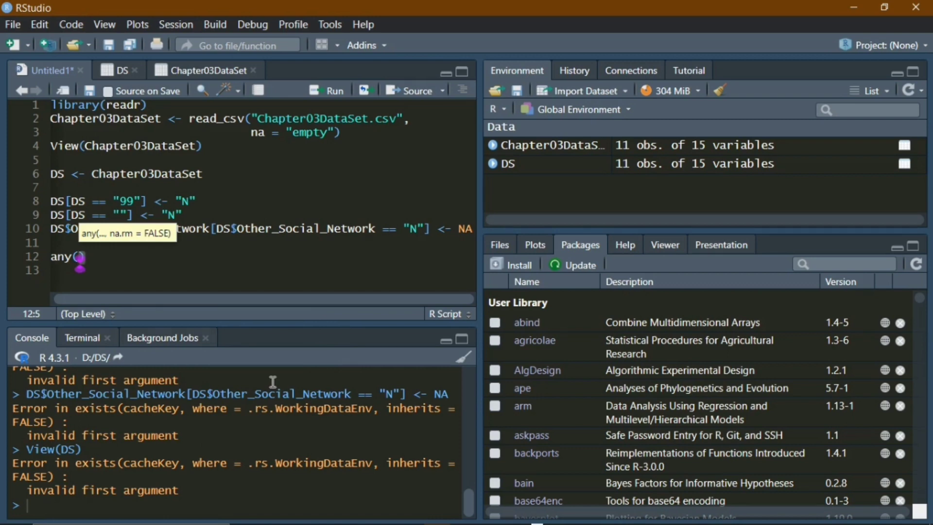
{"action": "type", "text": "is.na"}
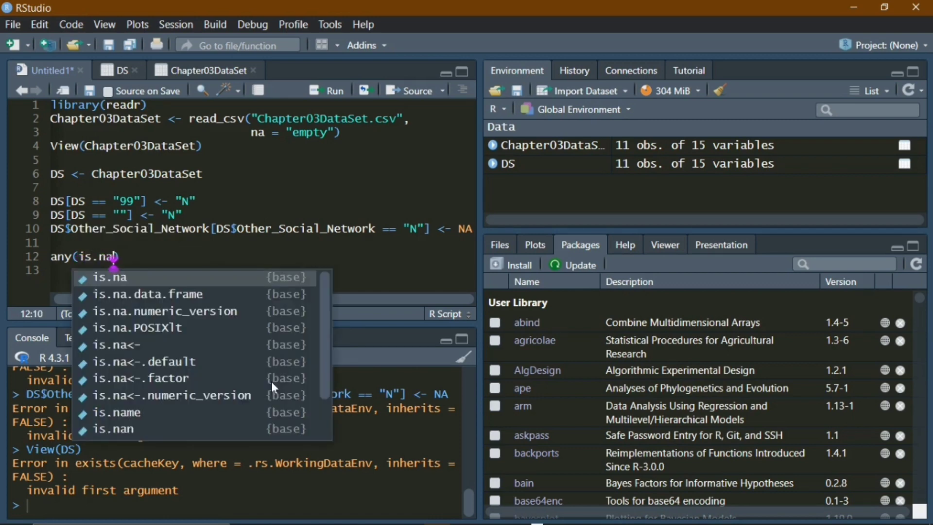
{"action": "key", "text": "Tab"}
{"action": "type", "text": "DS"}
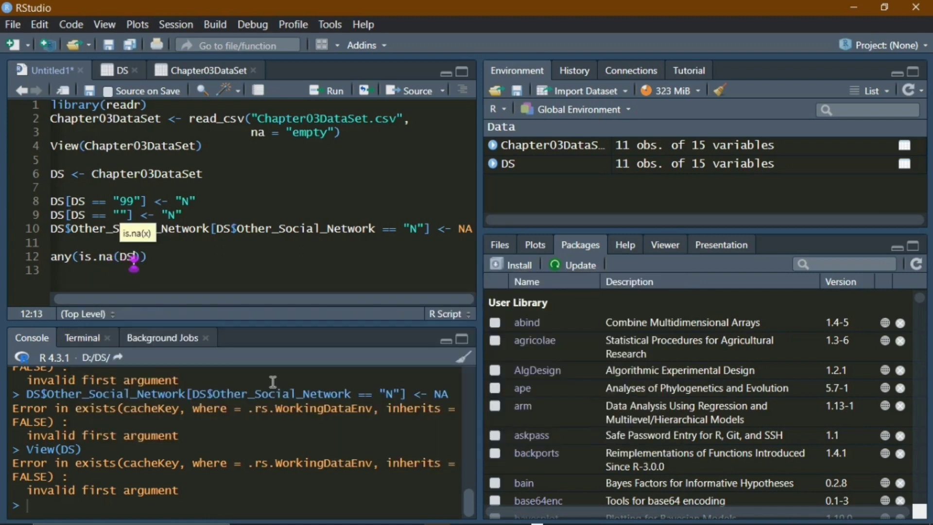
{"action": "type", "text": ")"}
{"action": "key", "text": "ctrl+Return"}
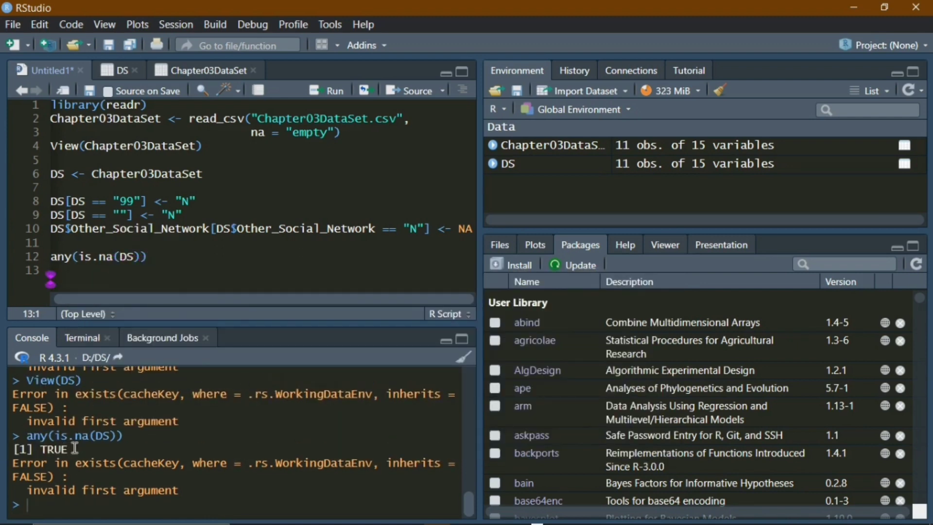
- Add sum(is.na(DS)) below the any(is.na(DS)) line, reusing its is.na(DS) expression, and run it
{"action": "left_click", "coordinate": [115, 70]}
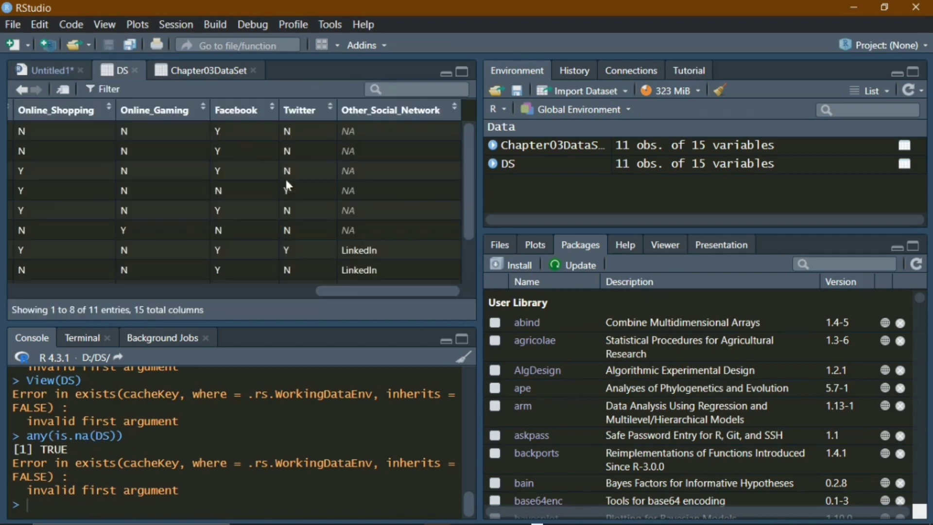
{"action": "left_click", "coordinate": [35, 68]}
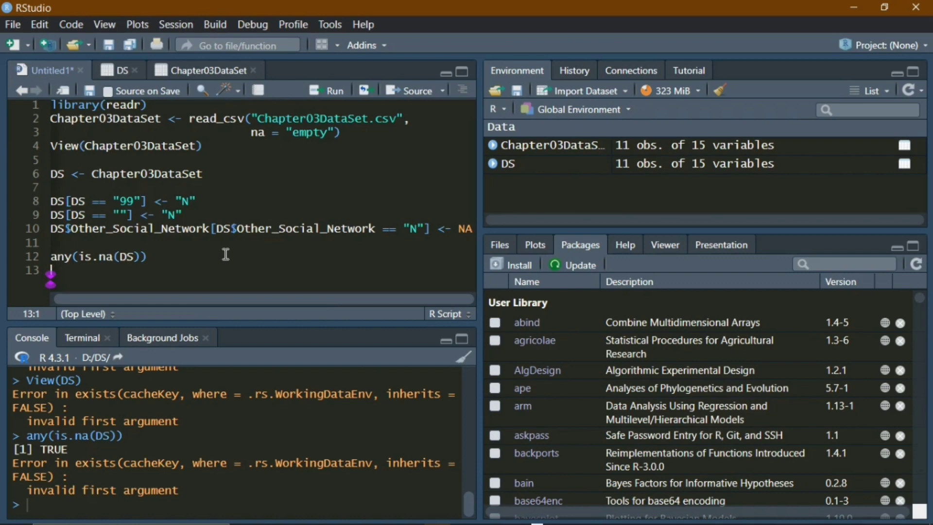
{"action": "type", "text": "sum("}
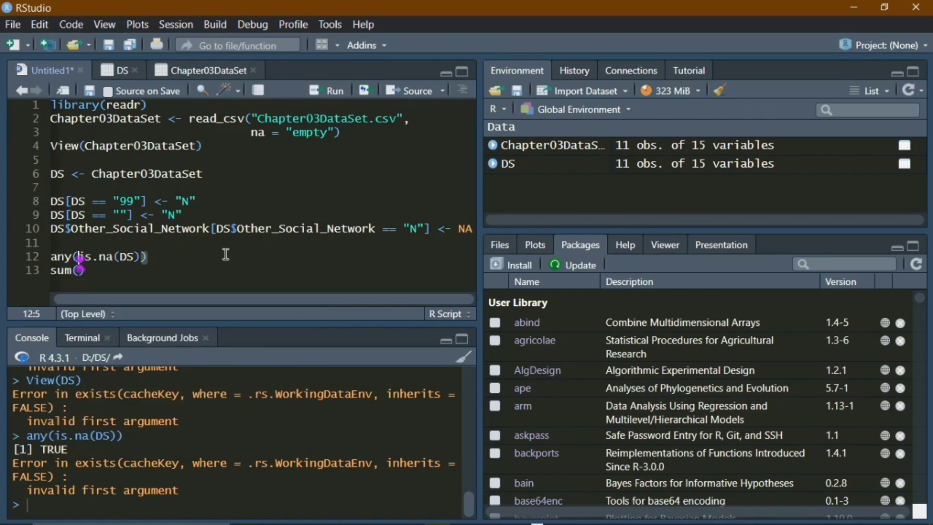
{"action": "key", "text": "shift+End"}
{"action": "key", "text": "shift+Left"}
{"action": "key", "text": "ctrl+c"}
{"action": "key", "text": "Down"}
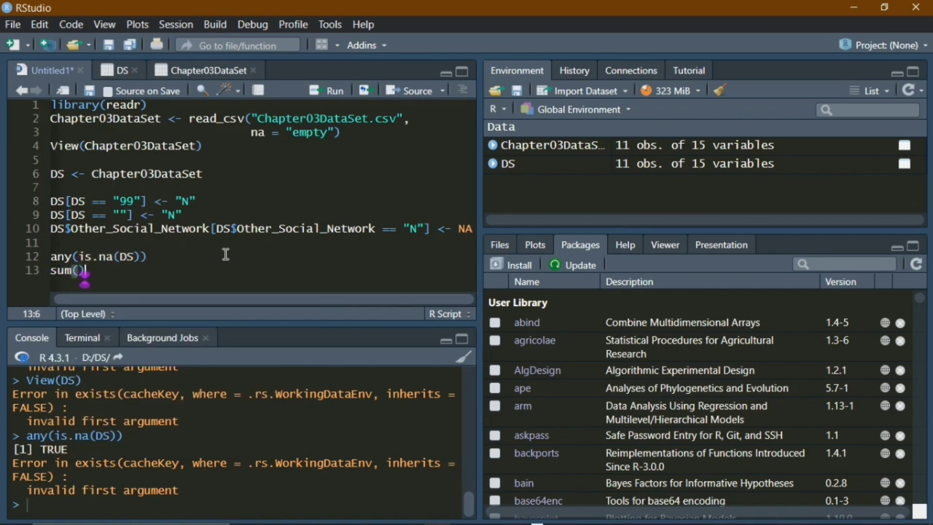
{"action": "key", "text": "Left"}
{"action": "key", "text": "ctrl+v"}
{"action": "key", "text": "ctrl+Return"}
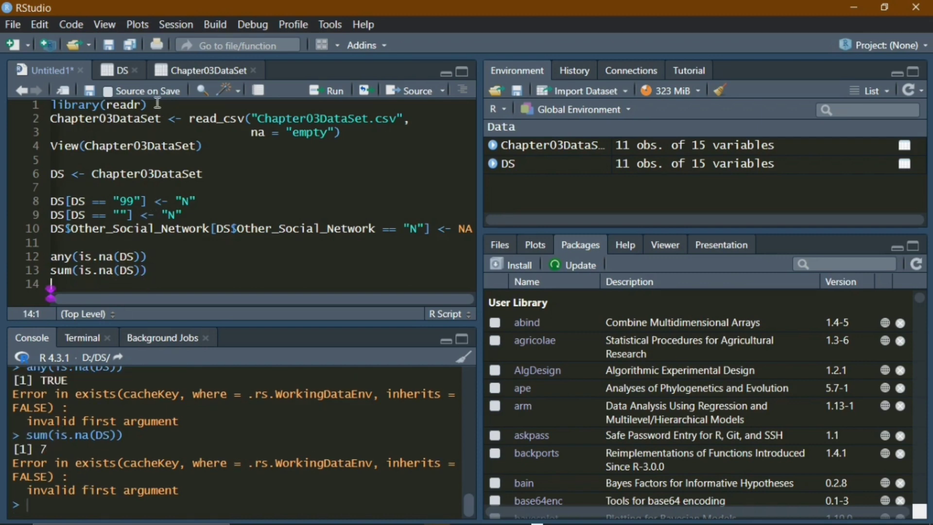
- Check the DS table, then switch to RapidMiner and examine the rows and columns of the Select Attributes result
{"action": "left_click", "coordinate": [129, 72]}
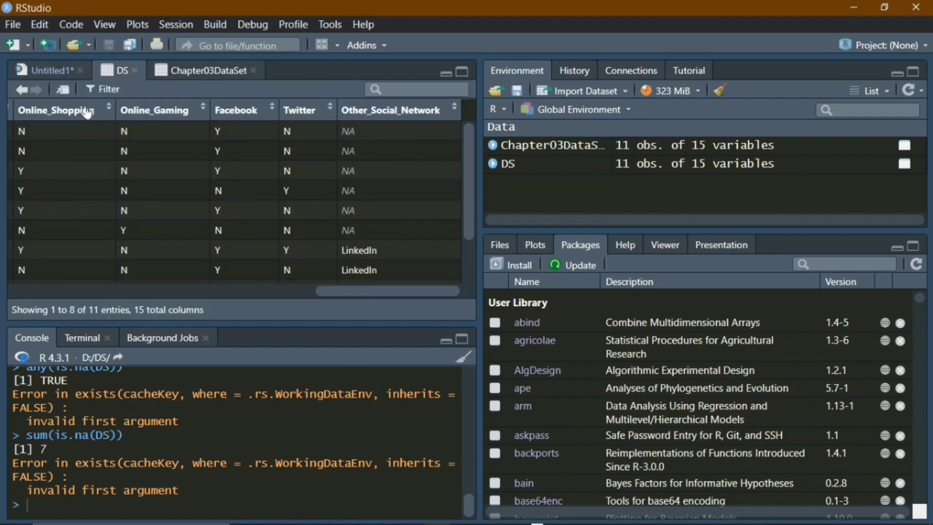
{"action": "left_click", "coordinate": [63, 71]}
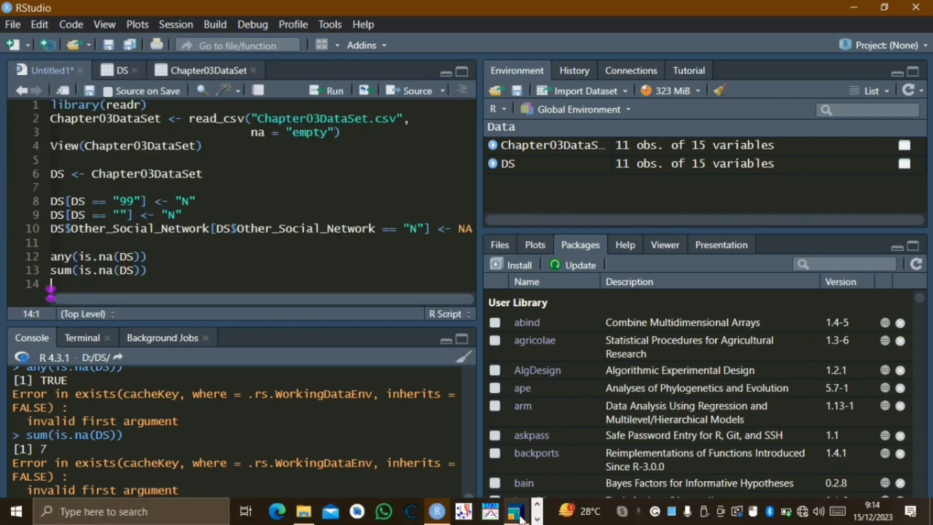
{"action": "left_click", "coordinate": [516, 513]}
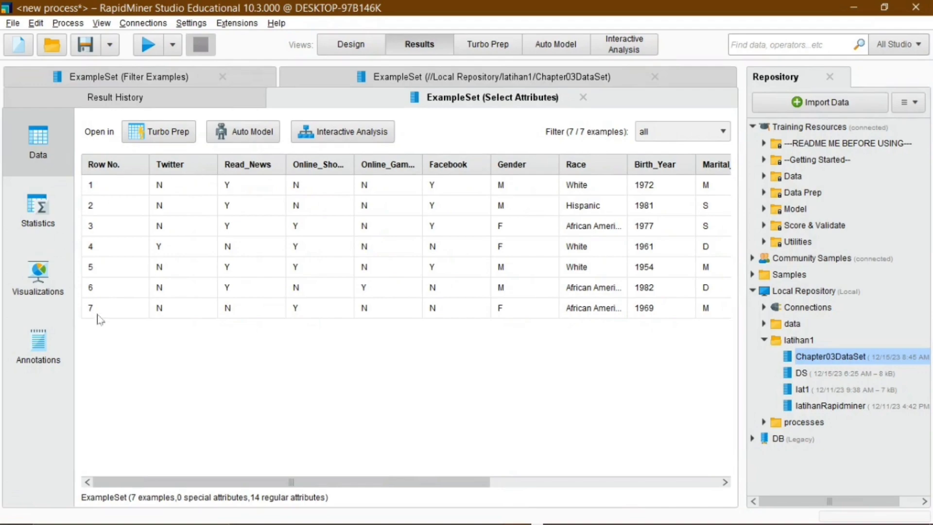
{"action": "left_click_drag", "start_coordinate": [275, 482], "coordinate": [657, 417]}
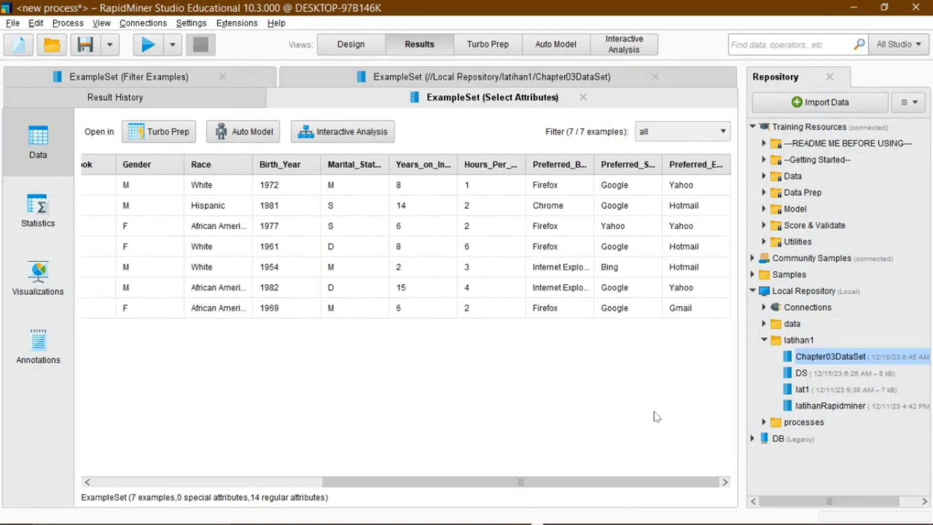
{"action": "left_click", "coordinate": [855, 7]}
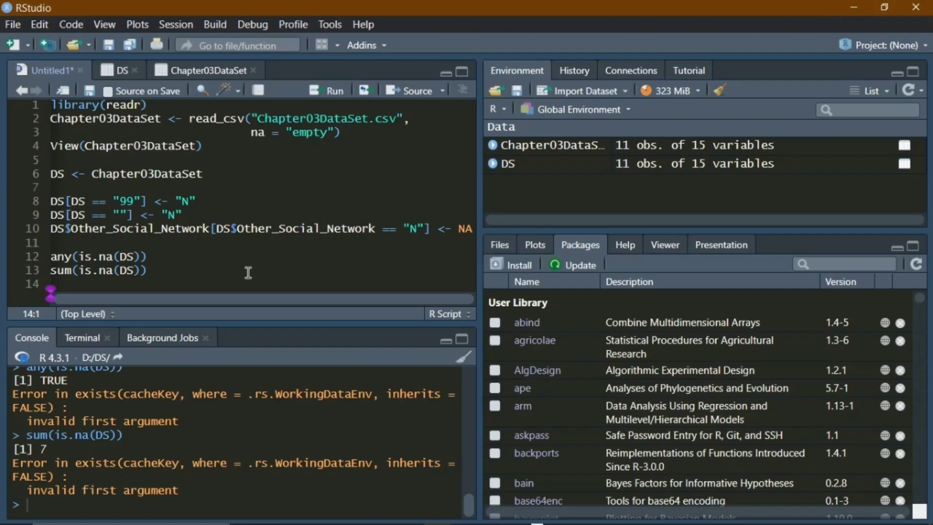
- Reopen the DS table in RStudio, compare its Other_Social_Network values with the RapidMiner result, and return to the script
{"action": "left_click", "coordinate": [577, 165]}
{"action": "left_click_drag", "start_coordinate": [150, 294], "coordinate": [448, 289]}
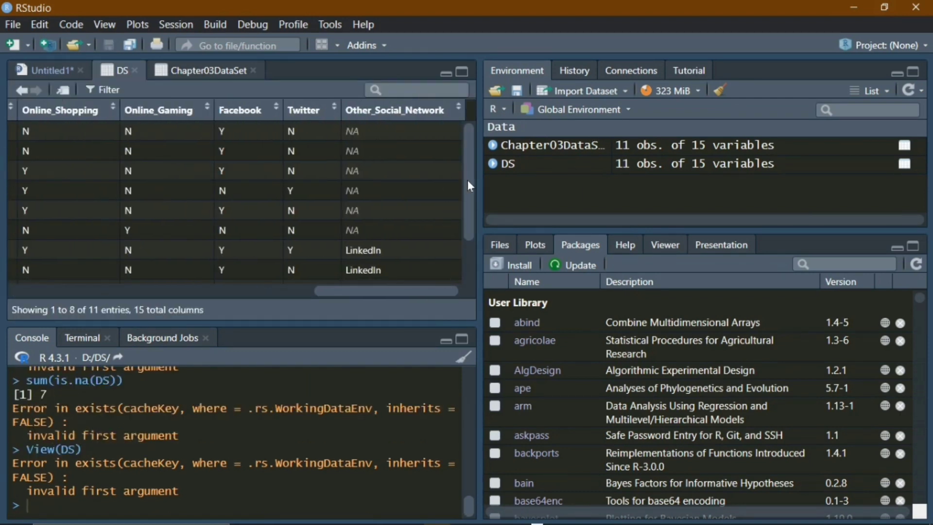
{"action": "scroll", "coordinate": [467, 180], "scroll_direction": "down", "scroll_amount": 1}
{"action": "left_click", "coordinate": [53, 72]}
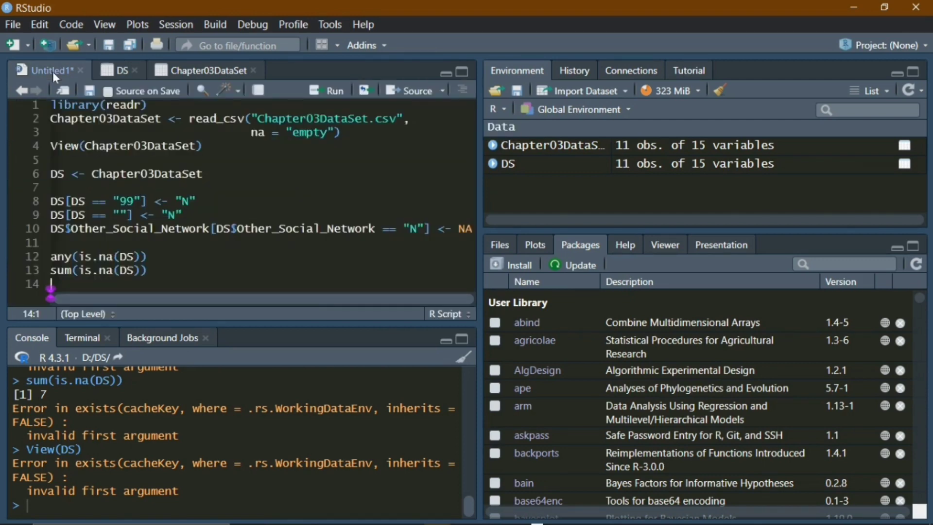
- Add the line Missing <- is.na(DS$Other_Social_Network) below the sum(is.na(DS)) line of the script and run it
{"action": "key", "text": "Return"}
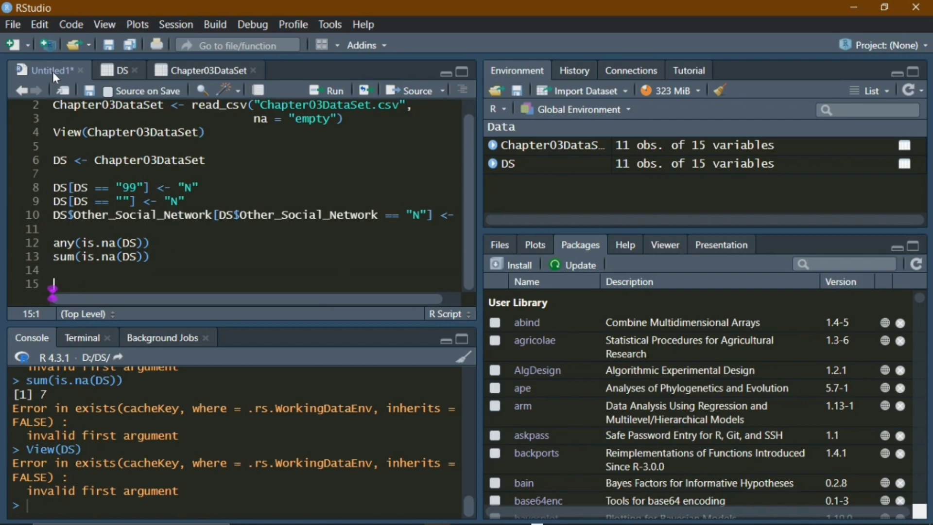
{"action": "type", "text": "Miss"}
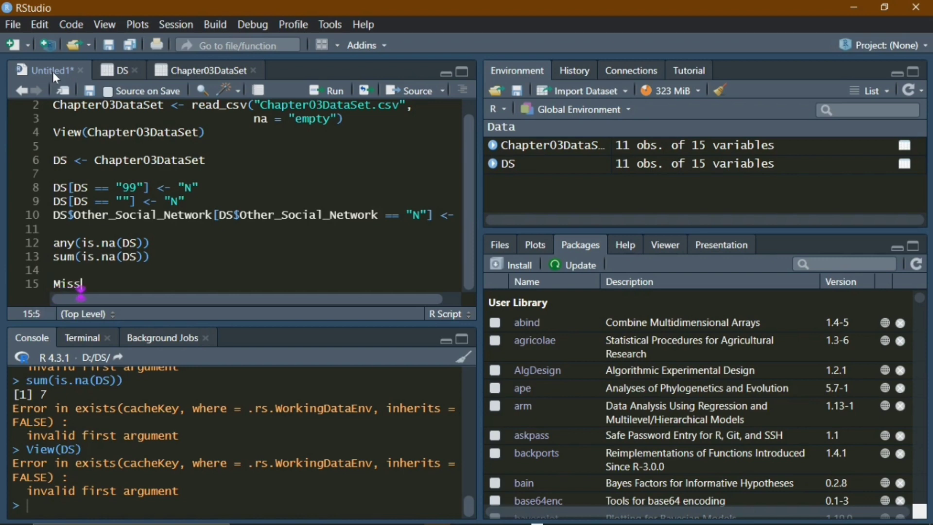
{"action": "type", "text": "ing <"}
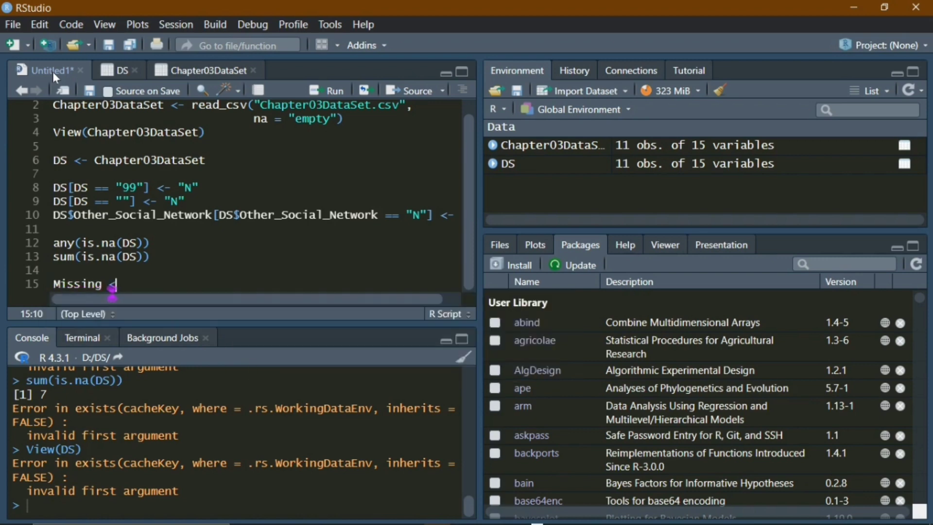
{"action": "type", "text": "- is.na(DS"}
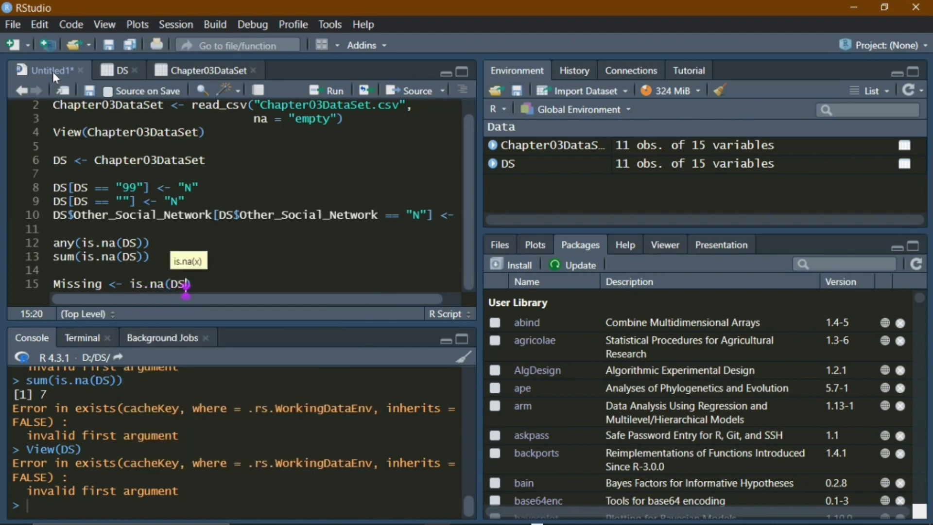
{"action": "type", "text": "$othe"}
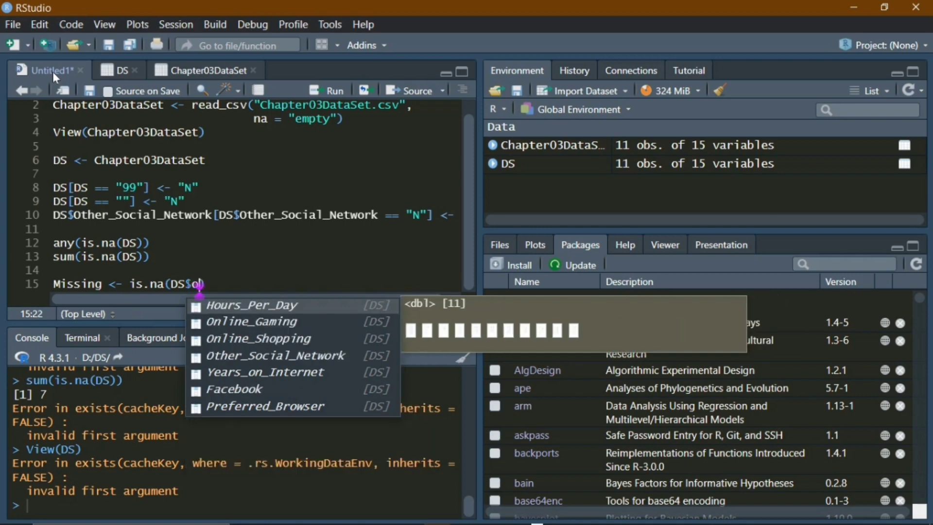
{"action": "key", "text": "Tab"}
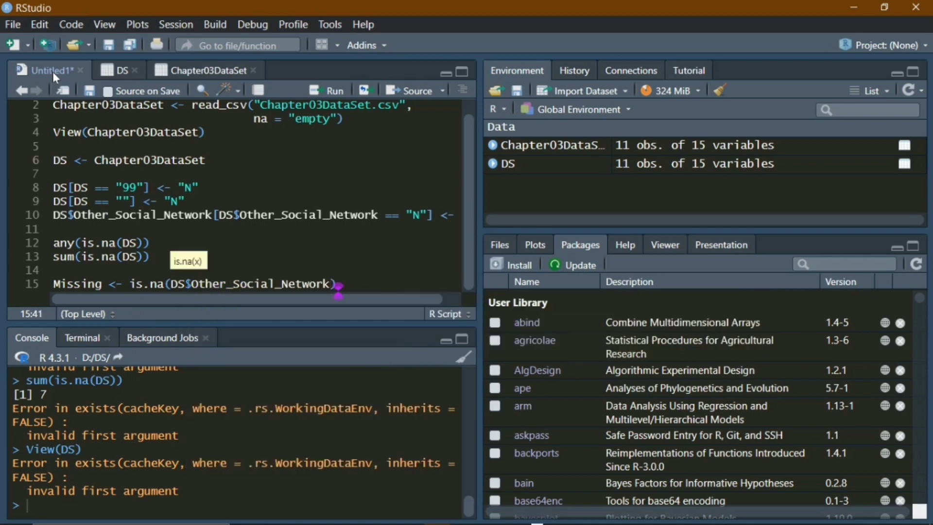
{"action": "type", "text": ")"}
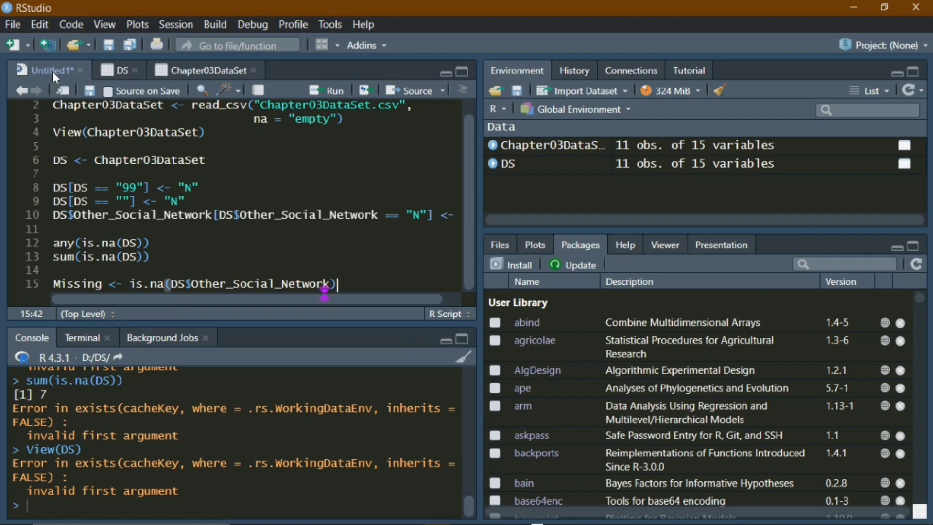
{"action": "key", "text": "ctrl+Return"}
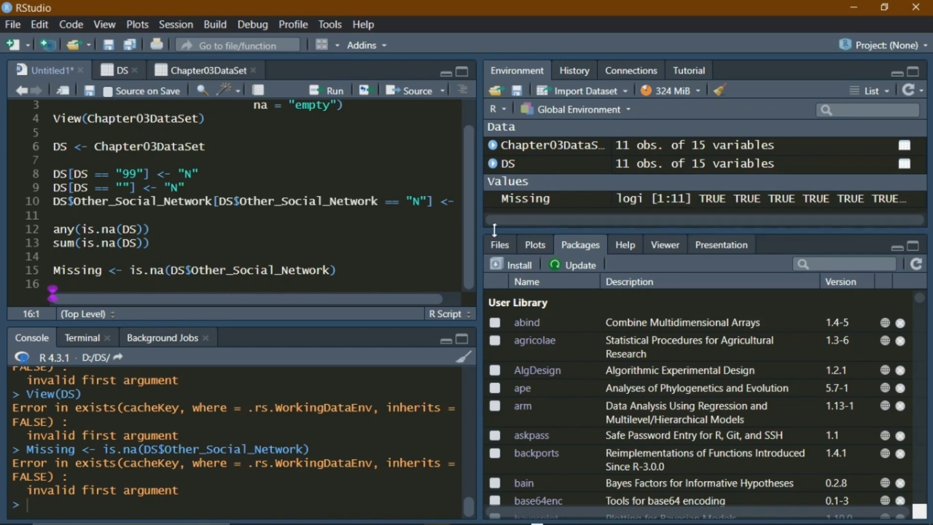
- Add a sum(Missing) line below the Missing assignment and run it
{"action": "key", "text": "Return"}
{"action": "type", "text": "sum"}
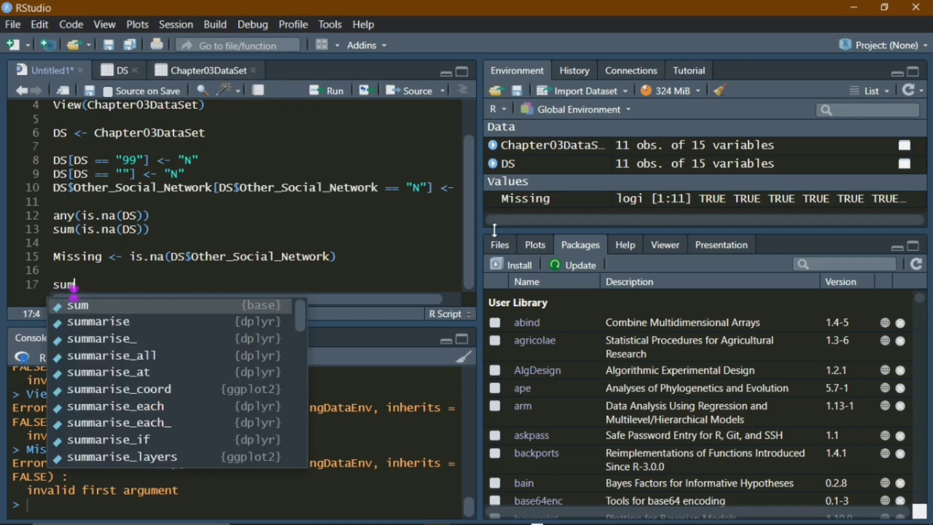
{"action": "type", "text": "("}
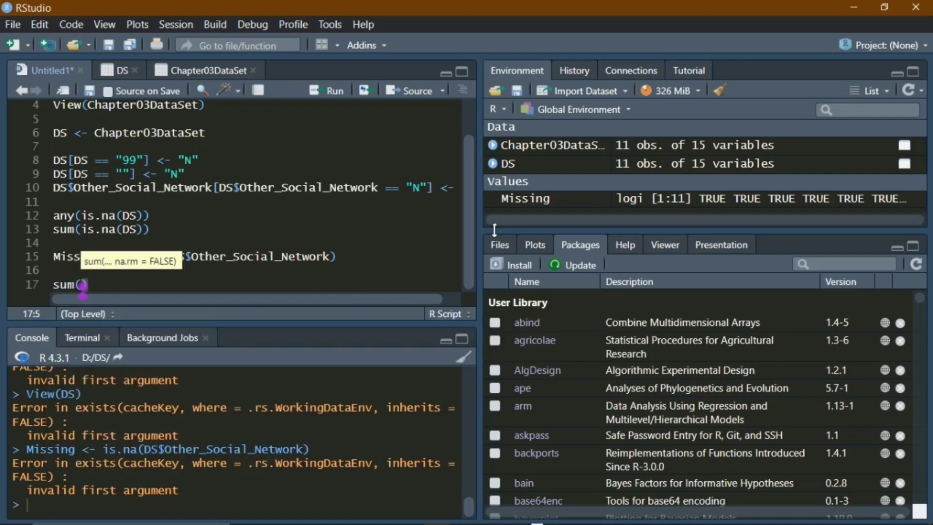
{"action": "type", "text": "Missing"}
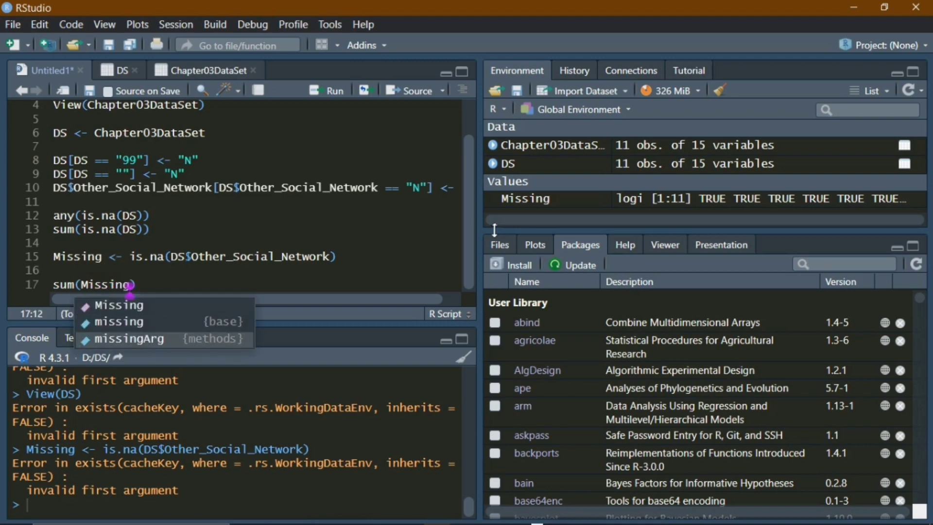
{"action": "key", "text": "Escape"}
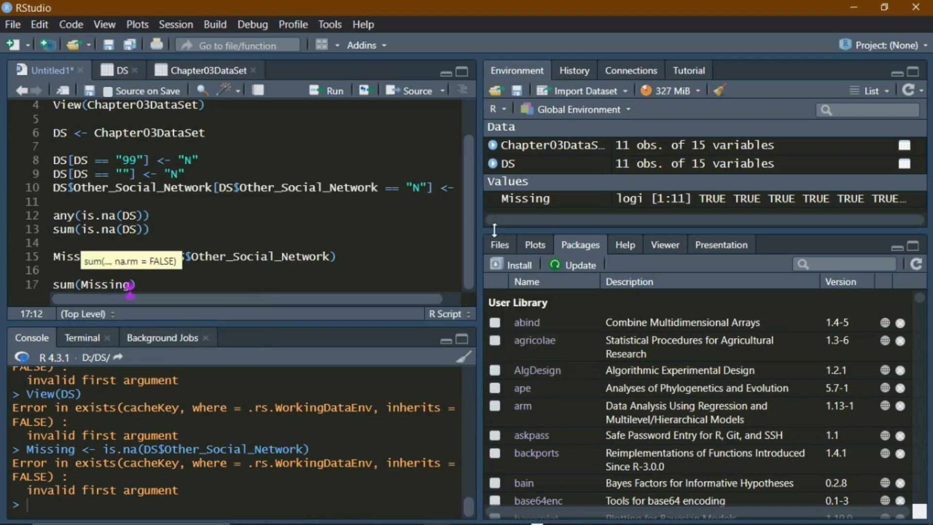
{"action": "key", "text": "ctrl+Return"}
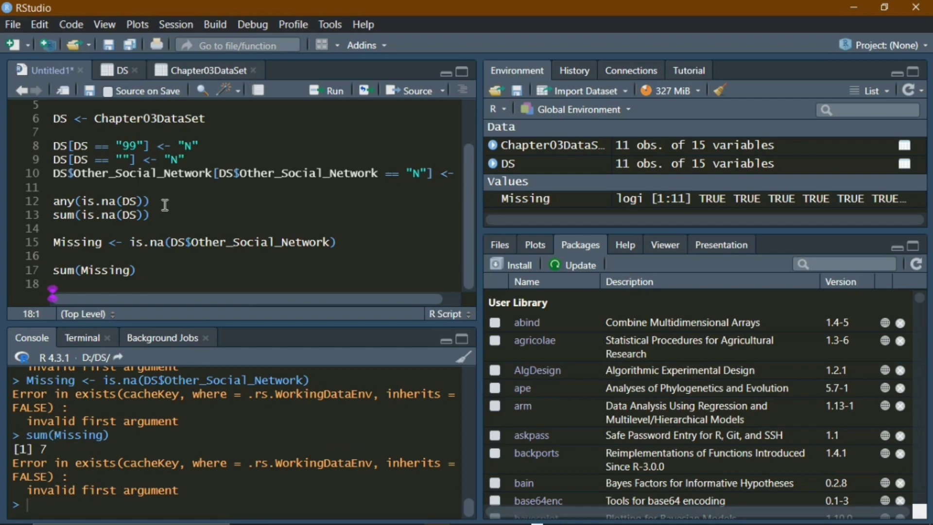
- Add the line DSC <- subset(DS, subset = !Missing) below sum(Missing) and run it
{"action": "left_click", "coordinate": [173, 268]}
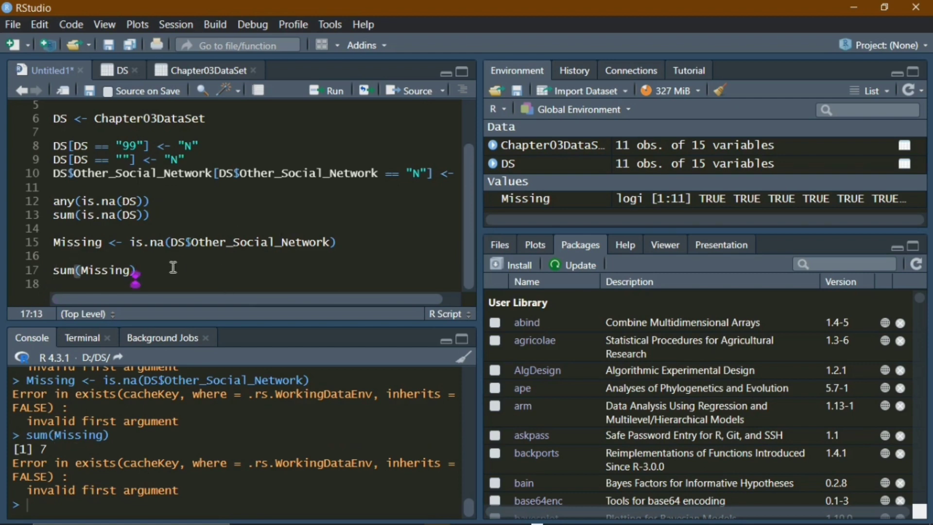
{"action": "key", "text": "Return"}
{"action": "key", "text": "Return"}
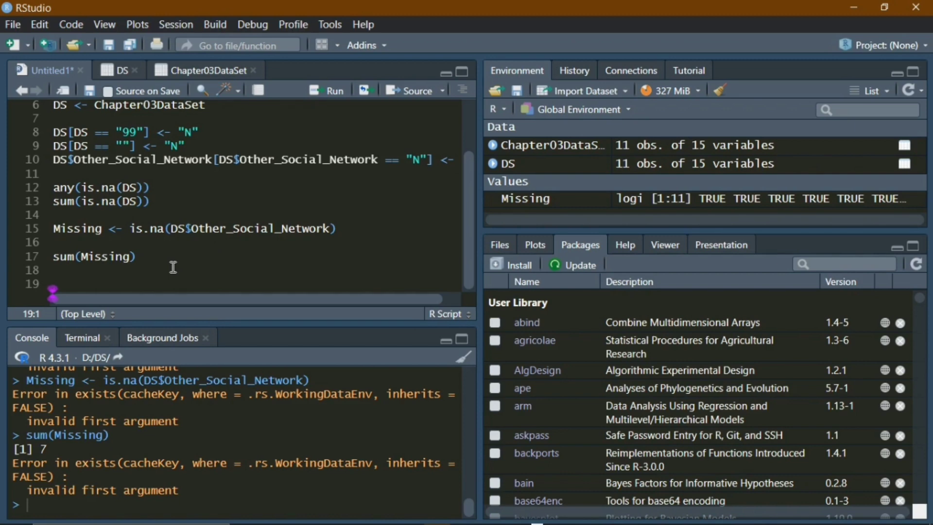
{"action": "type", "text": "Data"}
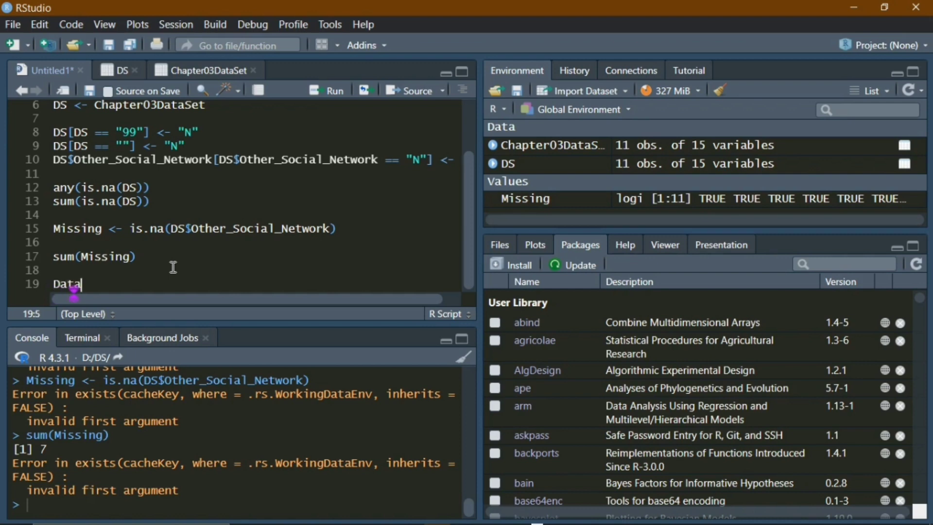
{"action": "key", "text": "BackSpace"}
{"action": "key", "text": "BackSpace"}
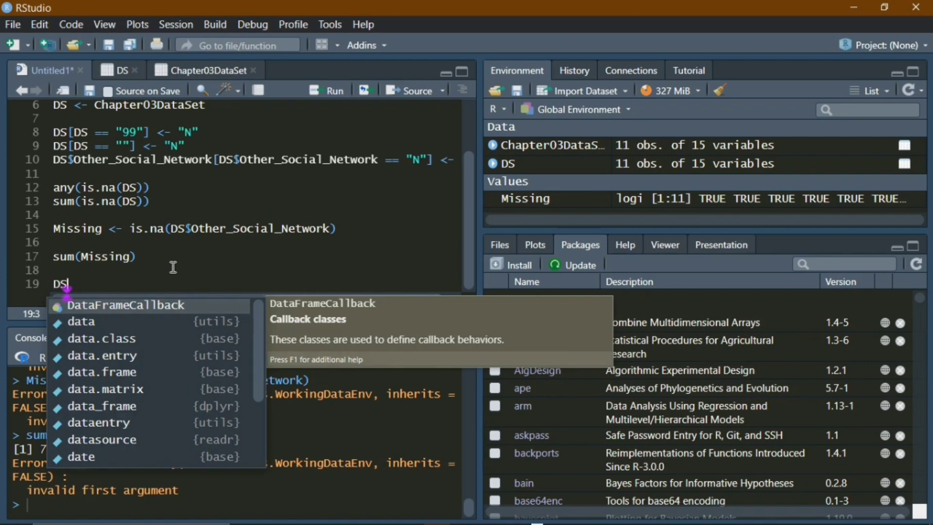
{"action": "key", "text": "BackSpace"}
{"action": "type", "text": "SC"}
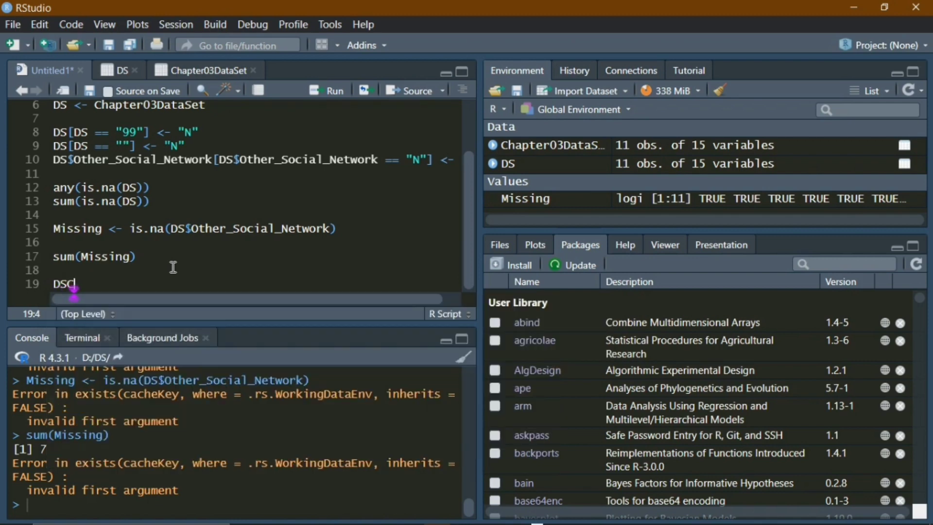
{"action": "type", "text": " <- sub"}
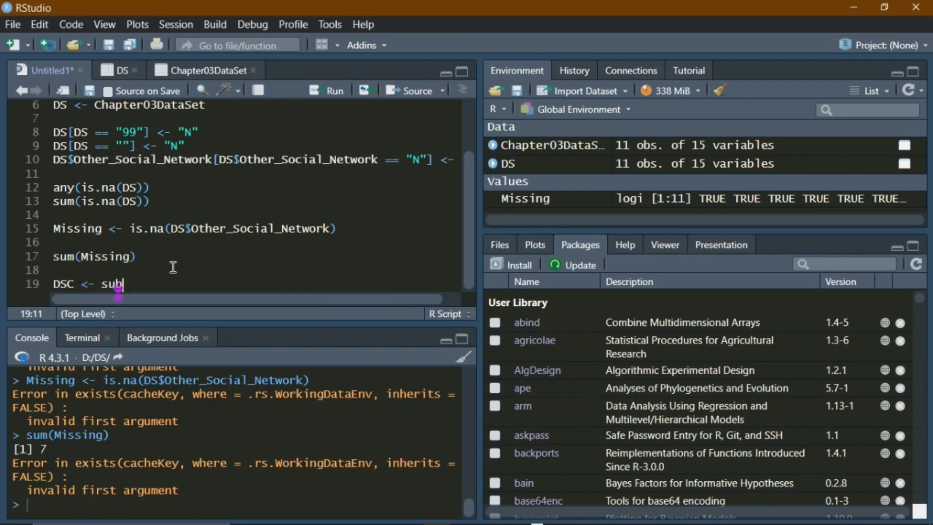
{"action": "key", "text": "Down"}
{"action": "key", "text": "Return"}
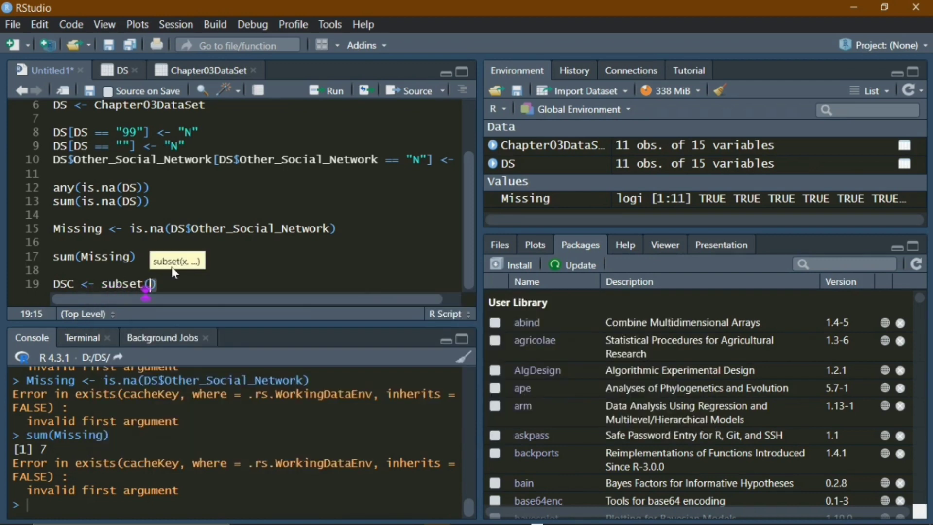
{"action": "type", "text": "DS, sube"}
{"action": "key", "text": "BackSpace"}
{"action": "type", "text": "se"}
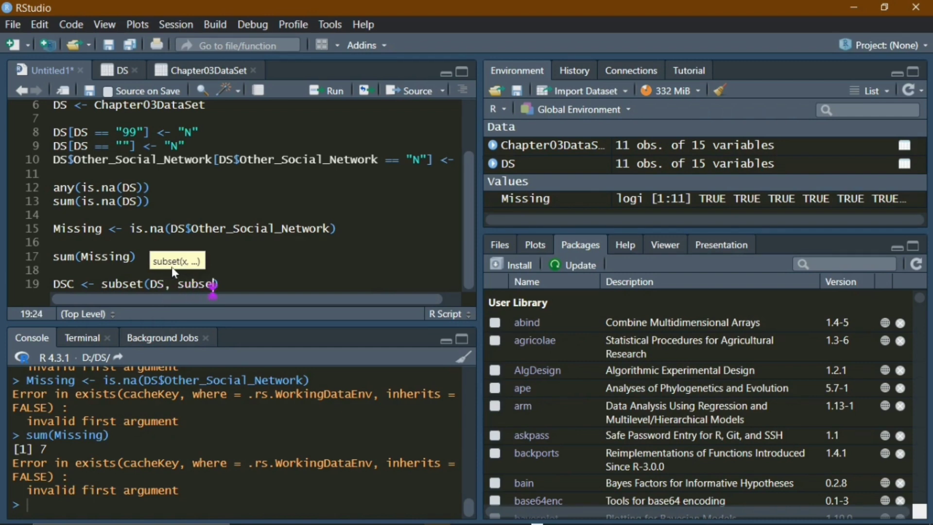
{"action": "key", "text": "Return"}
{"action": "type", "text": "D"}
{"action": "type", "text": "Missing"}
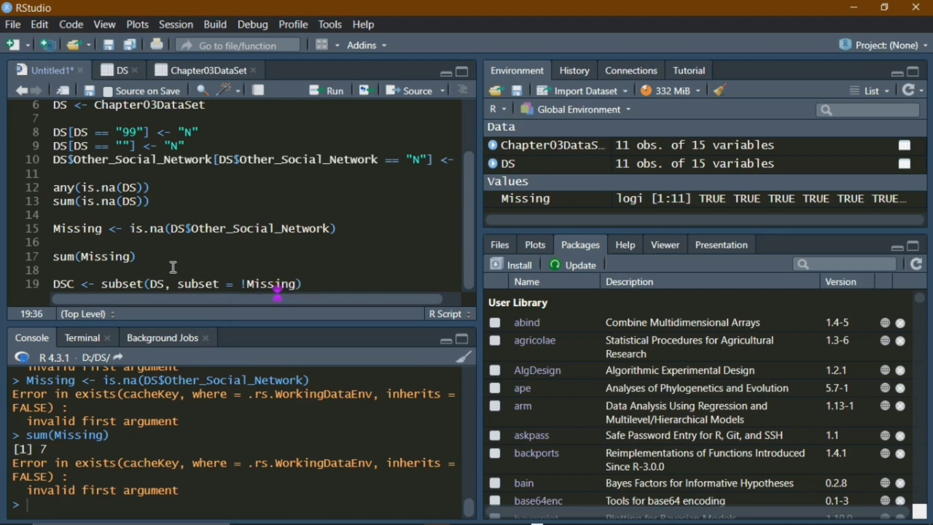
{"action": "key", "text": "Left"}
{"action": "key", "text": "Left"}
{"action": "key", "text": "Left"}
{"action": "key", "text": "Left"}
{"action": "key", "text": "Left"}
{"action": "key", "text": "Left"}
{"action": "key", "text": "Left"}
{"action": "key", "text": "Left"}
{"action": "key", "text": "ctrl+Return"}
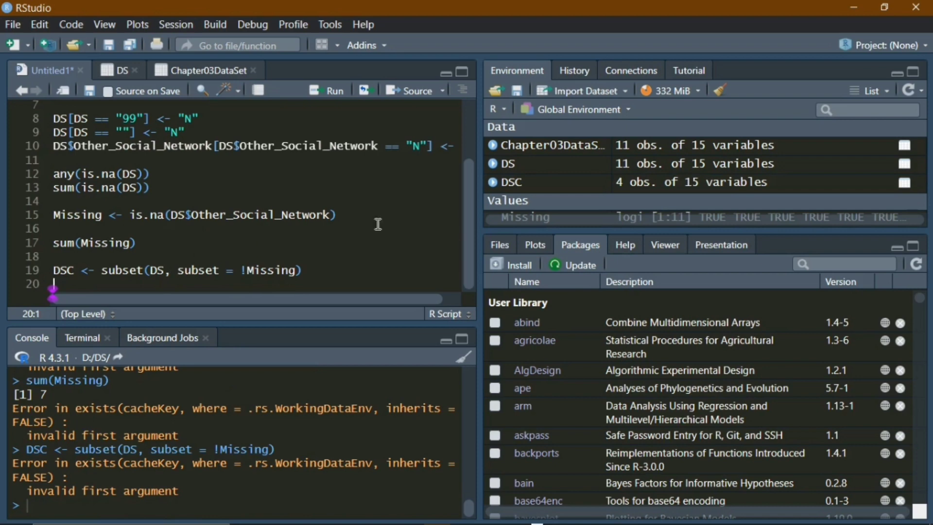
- Open the DSC table, look through its rows and columns, and return to the script
{"action": "left_click", "coordinate": [507, 183]}
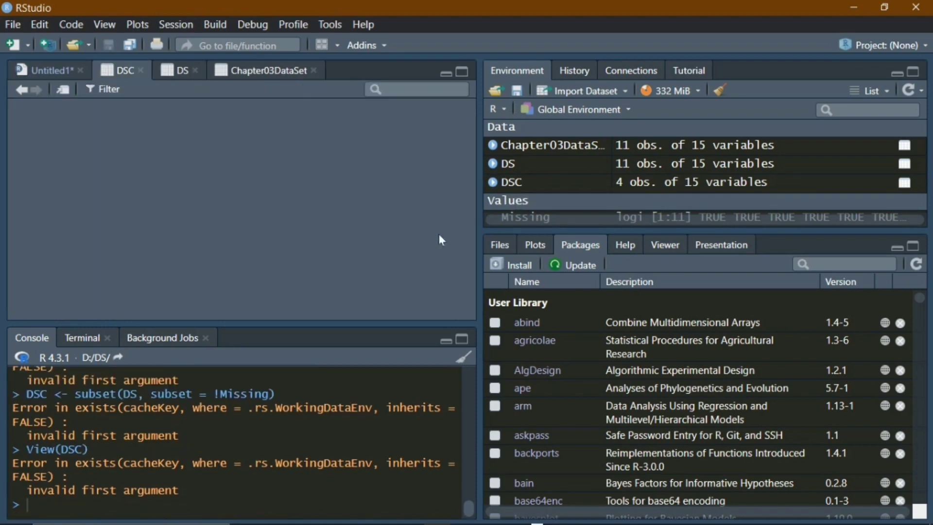
{"action": "left_click_drag", "start_coordinate": [139, 290], "coordinate": [53, 278]}
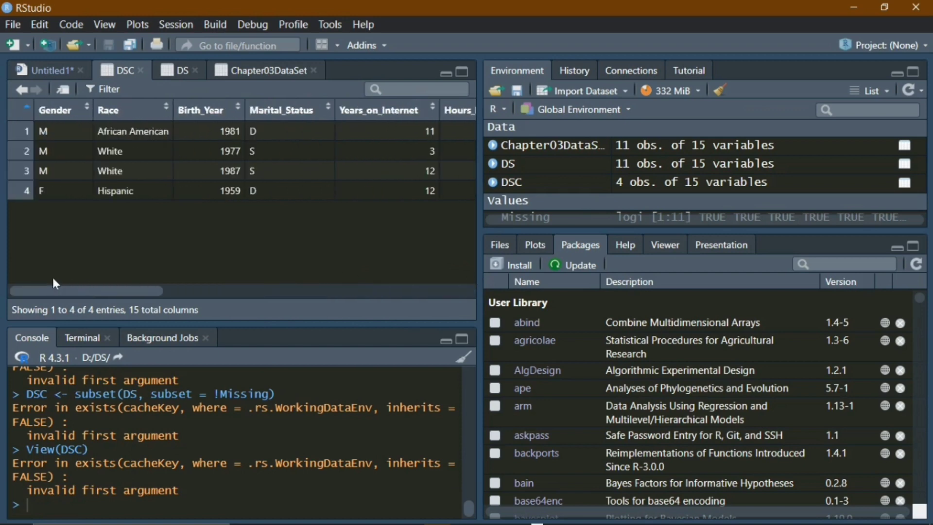
{"action": "left_click", "coordinate": [39, 70]}
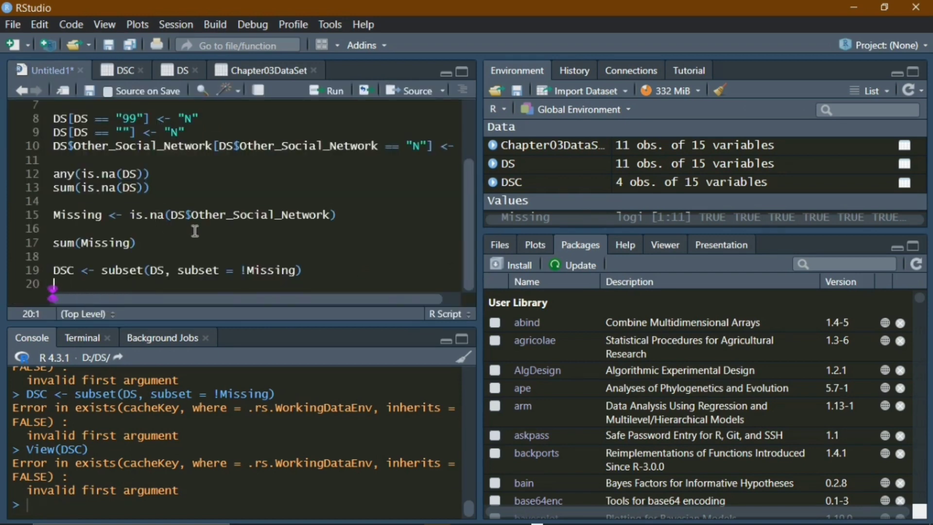
- Add the line DSC2 <- na.omit(DS) at the end of the script and run it
{"action": "key", "text": "Return"}
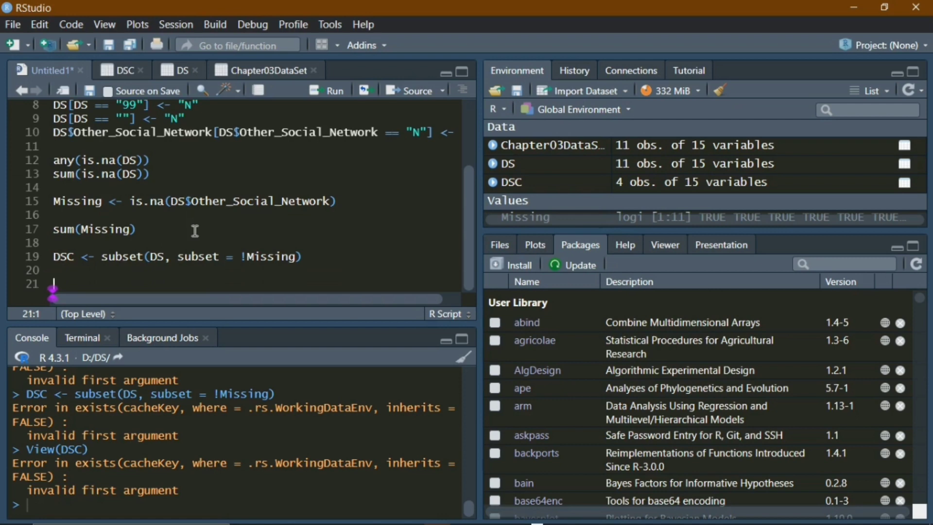
{"action": "left_click_drag", "start_coordinate": [308, 257], "coordinate": [50, 201]}
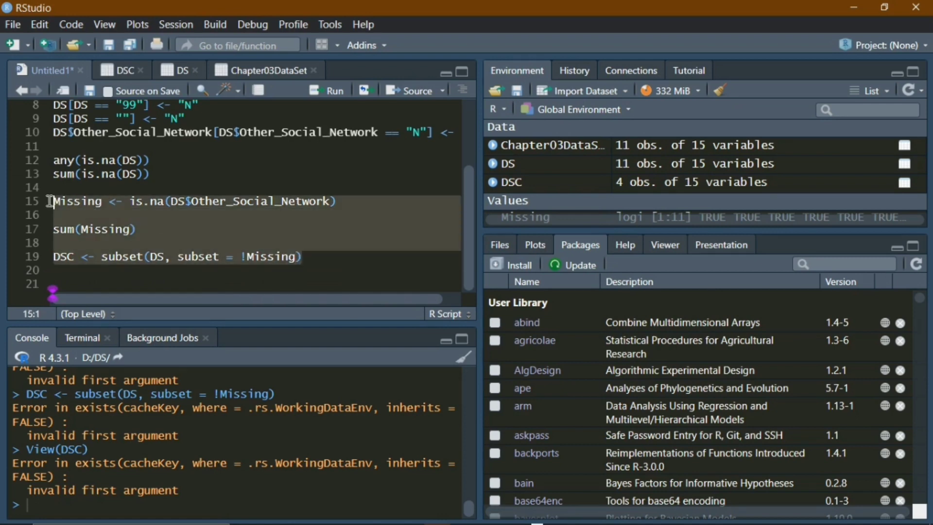
{"action": "left_click", "coordinate": [80, 290]}
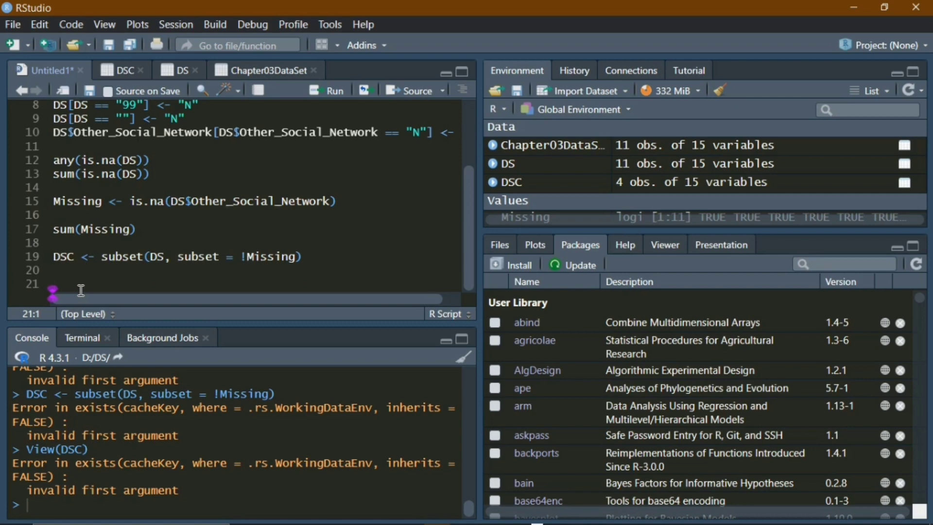
{"action": "type", "text": "DSC2"}
{"action": "type", "text": " <- n"}
{"action": "type", "text": "a.c"}
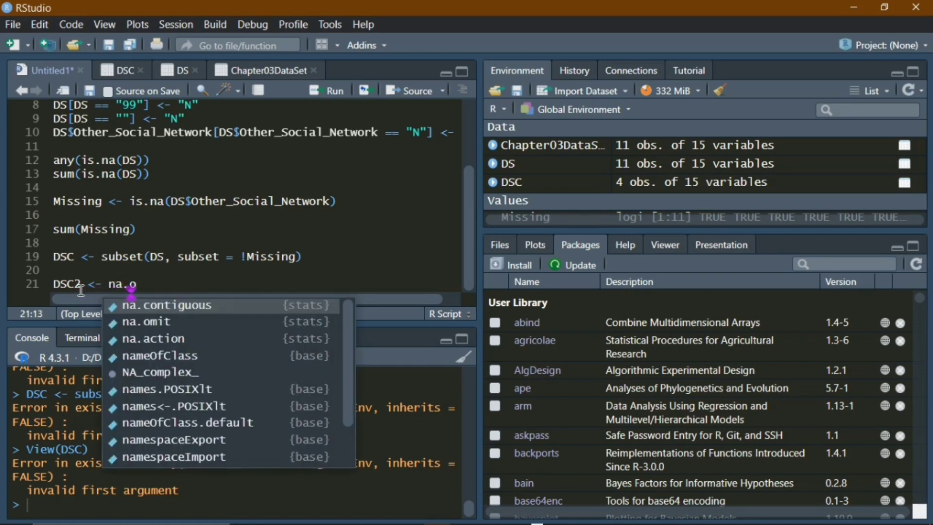
{"action": "type", "text": "m"}
{"action": "key", "text": "Tab"}
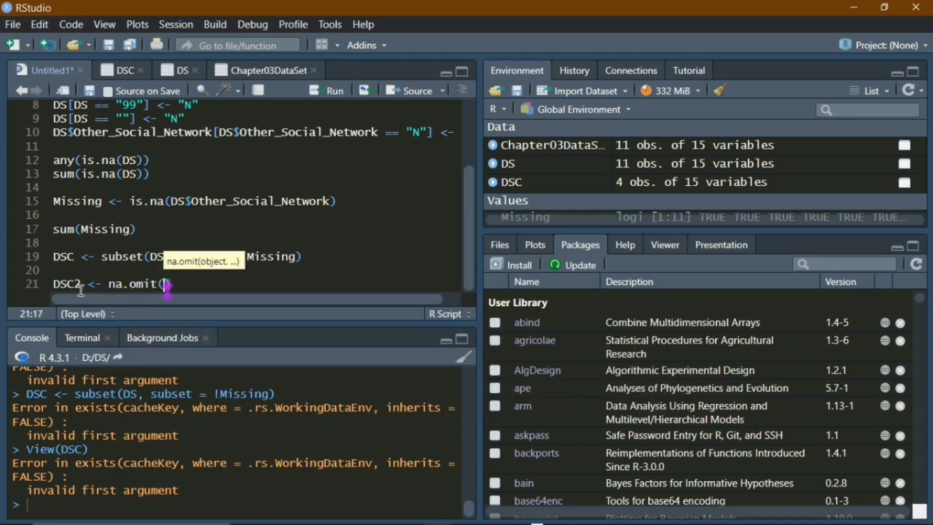
{"action": "type", "text": "DS)"}
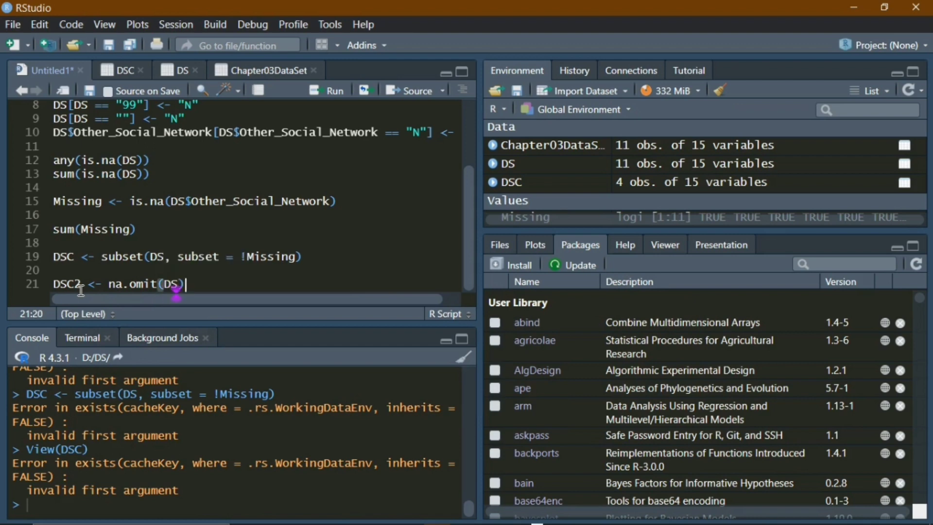
{"action": "key", "text": "ctrl+Return"}
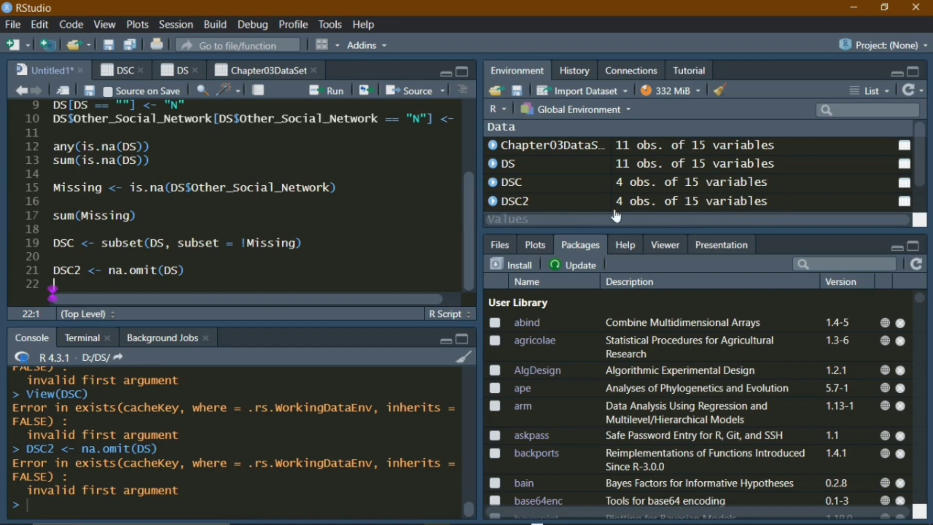
- Open the DSC2 table and compare it with the DSC table, including the Other_Social_Network column
{"action": "left_click", "coordinate": [514, 201]}
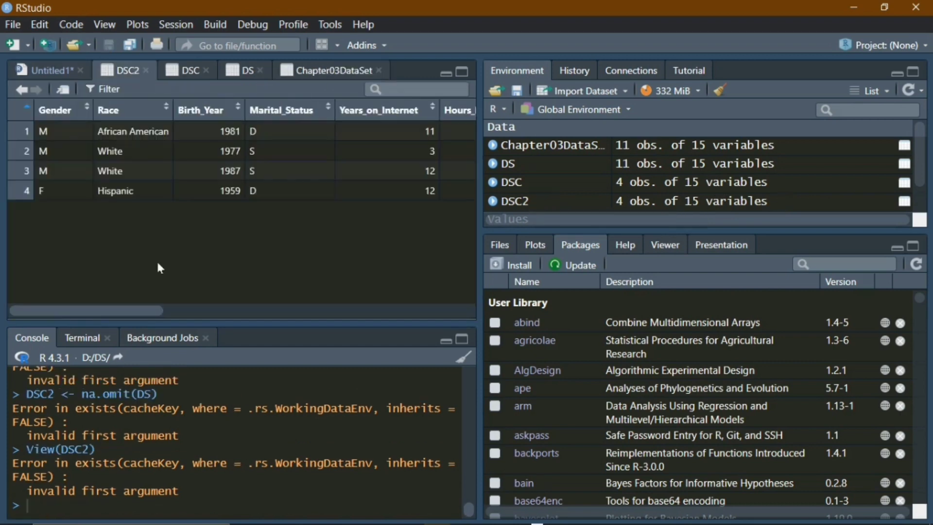
{"action": "left_click_drag", "start_coordinate": [155, 294], "coordinate": [181, 274]}
{"action": "left_click", "coordinate": [189, 70]}
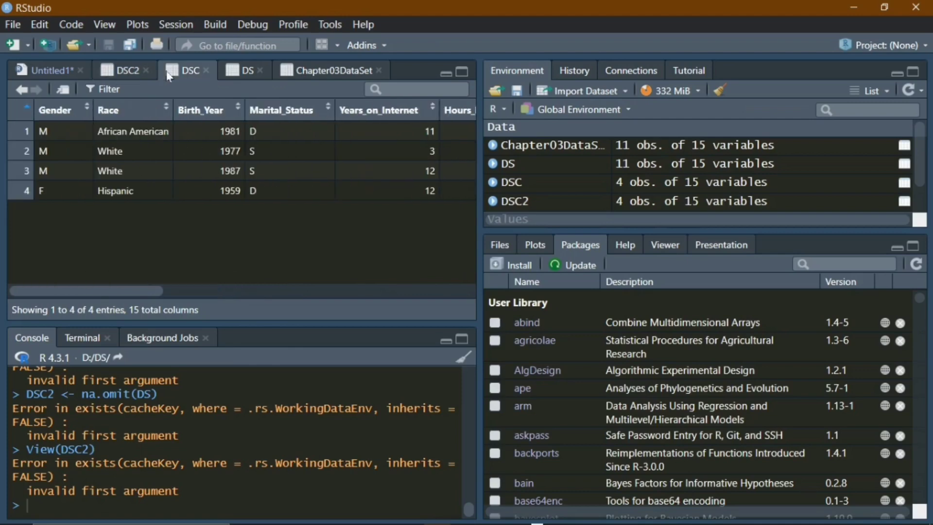
{"action": "left_click_drag", "start_coordinate": [132, 292], "coordinate": [479, 302]}
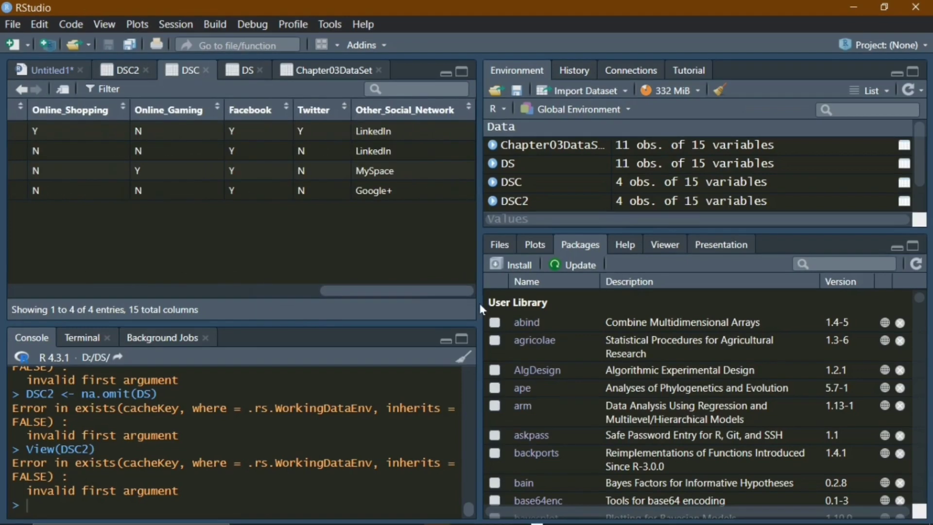